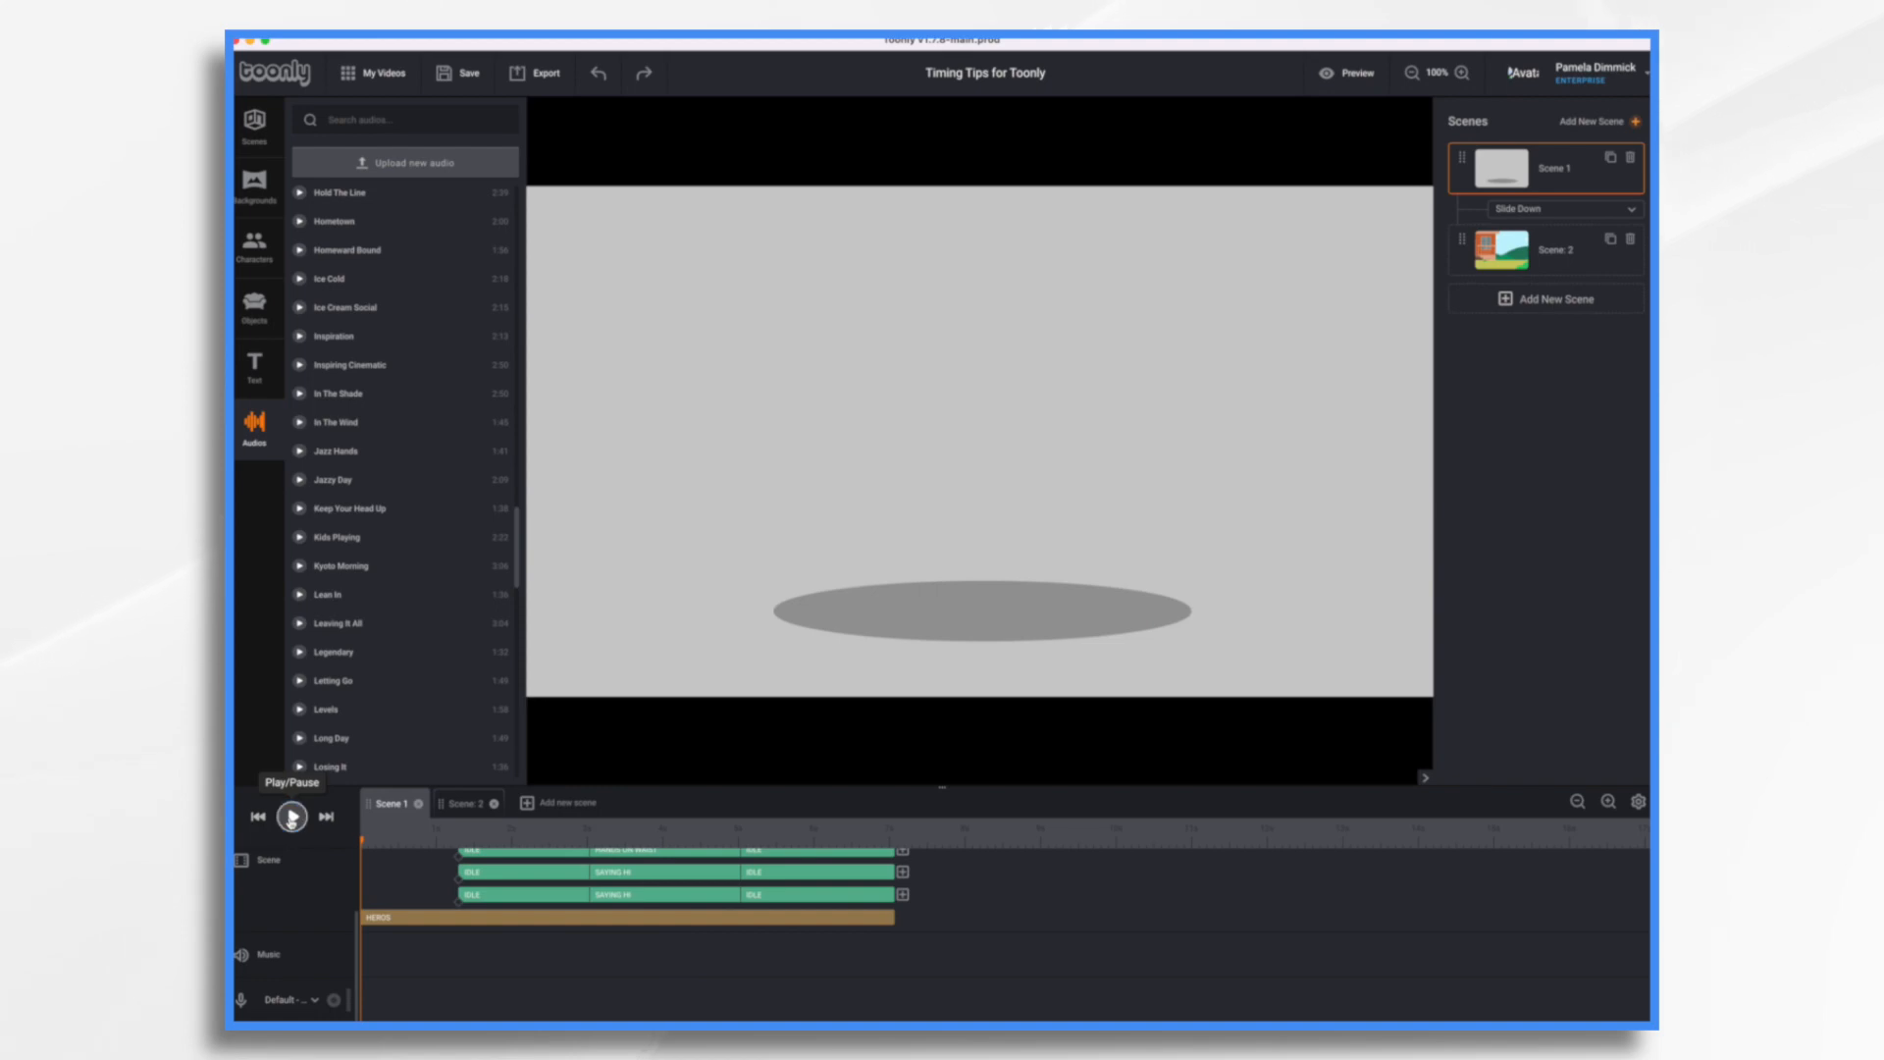
Play Scene 1 twice from the start to review the character timing, and return the playhead to the beginning
left_click(290, 817)
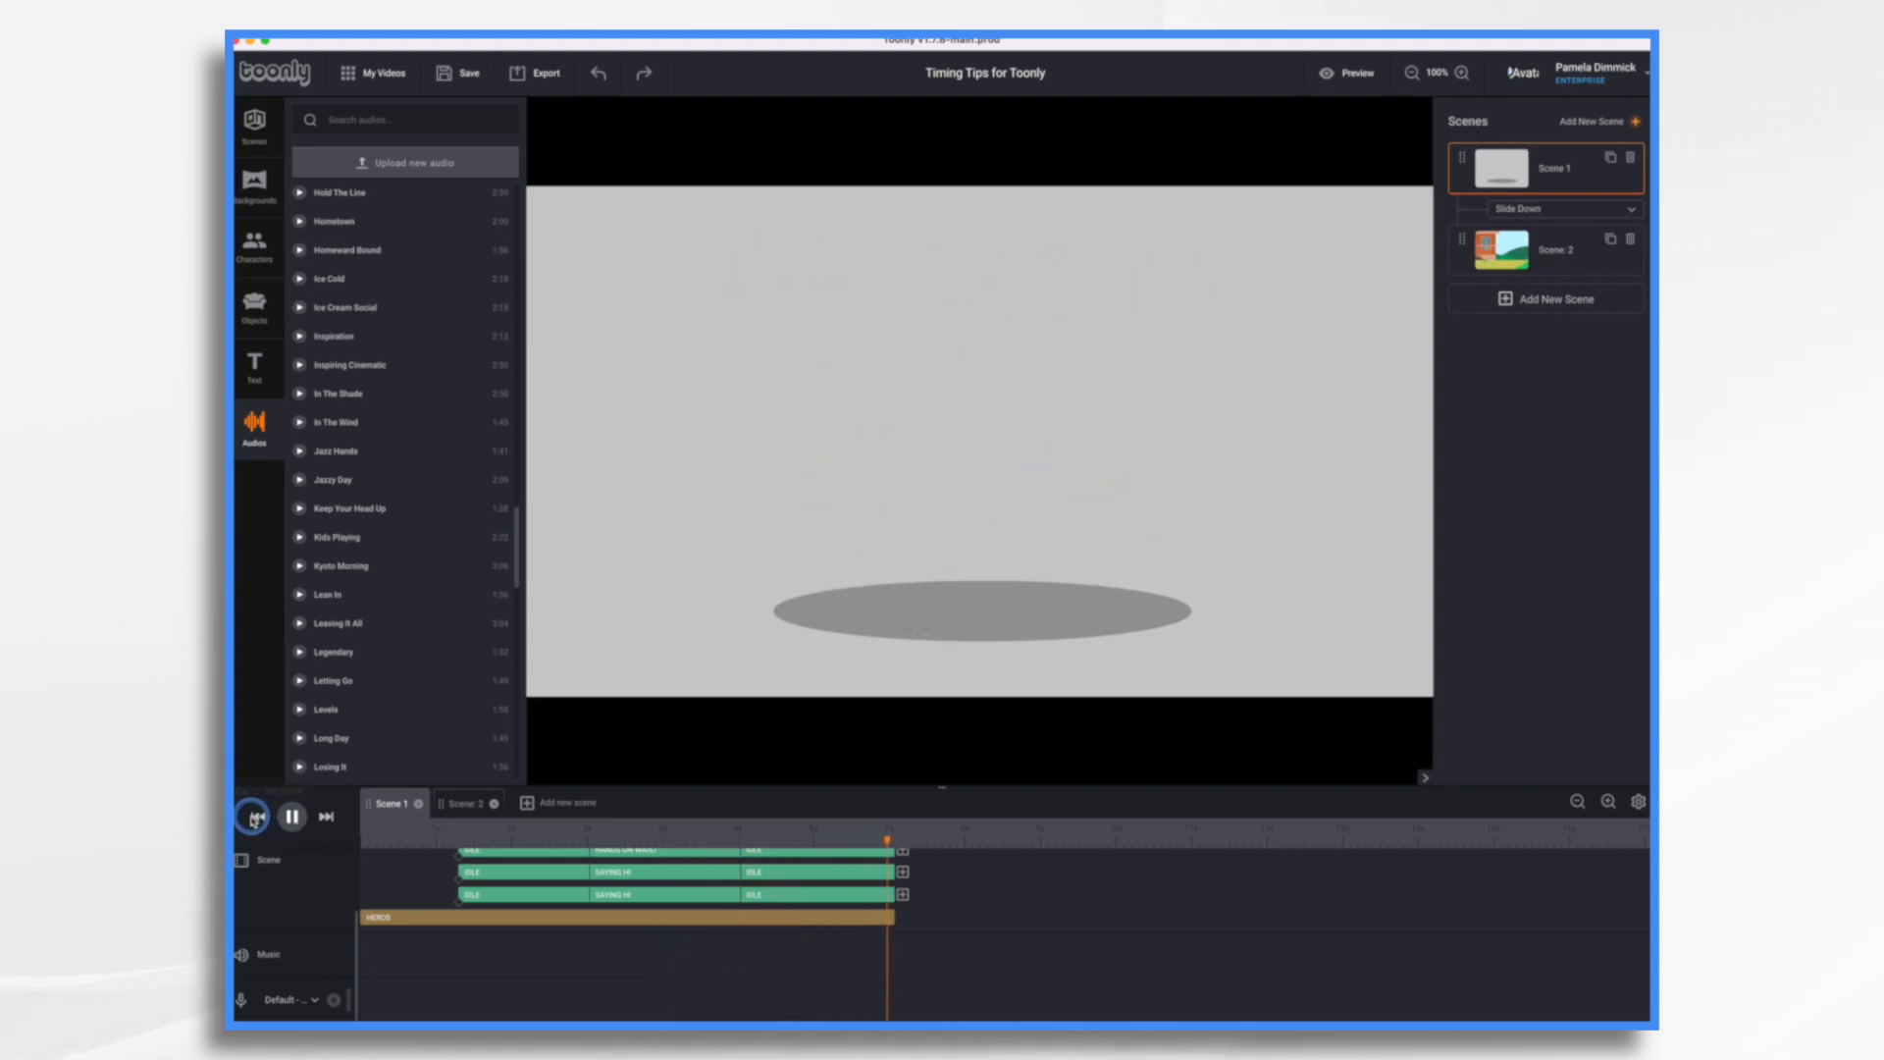
left_click(255, 817)
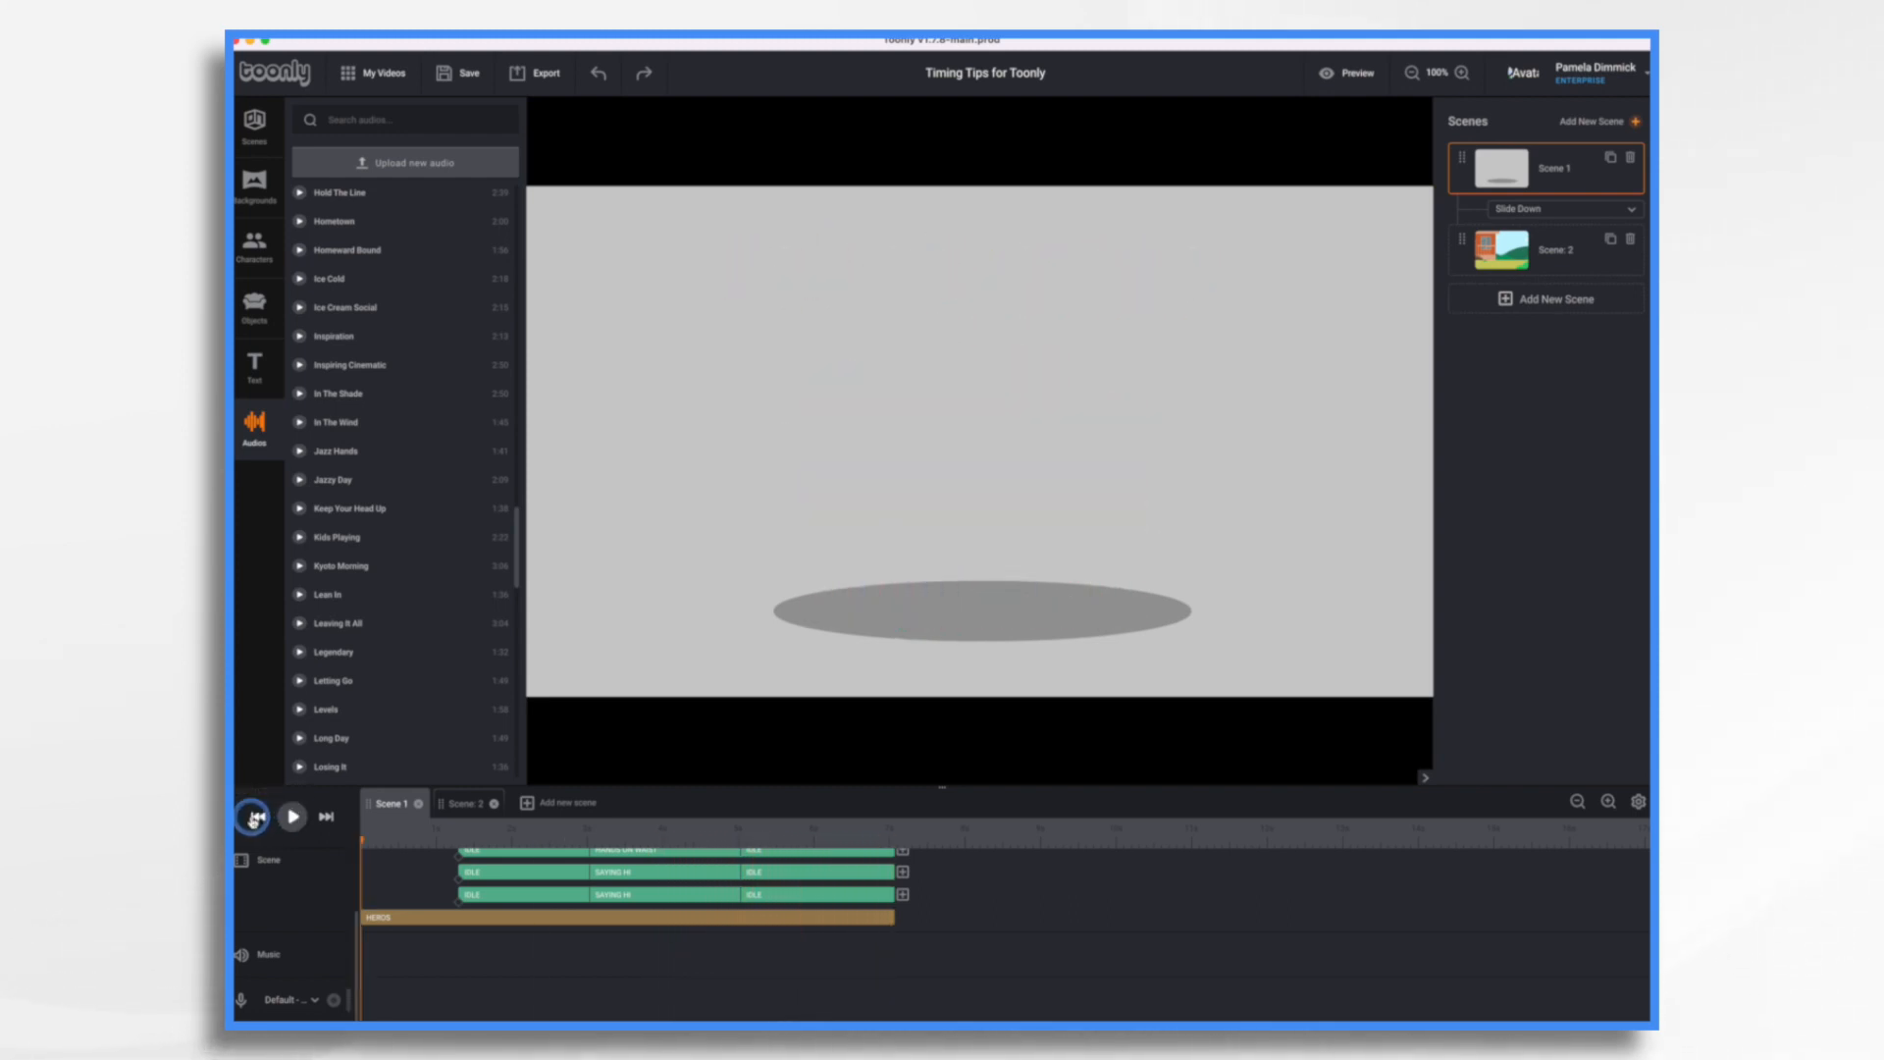
left_click(295, 817)
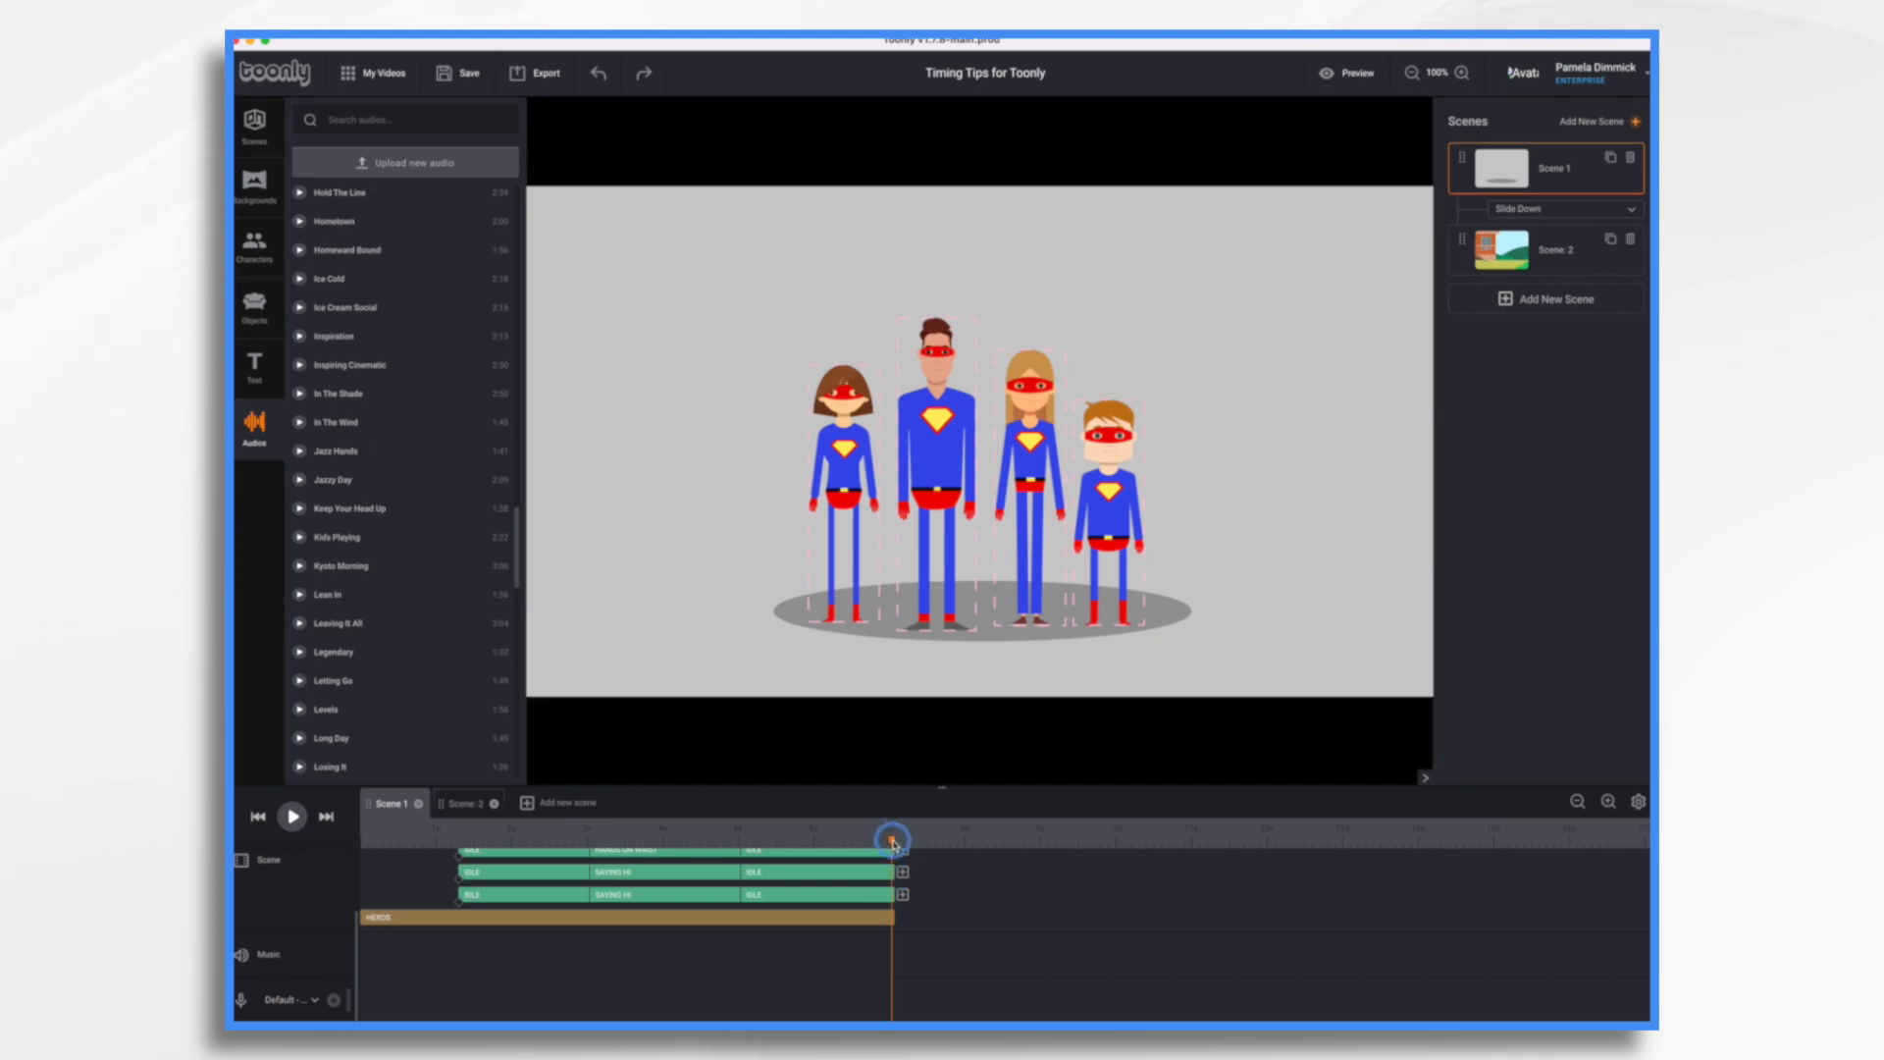
left_click_drag(891, 840, 359, 824)
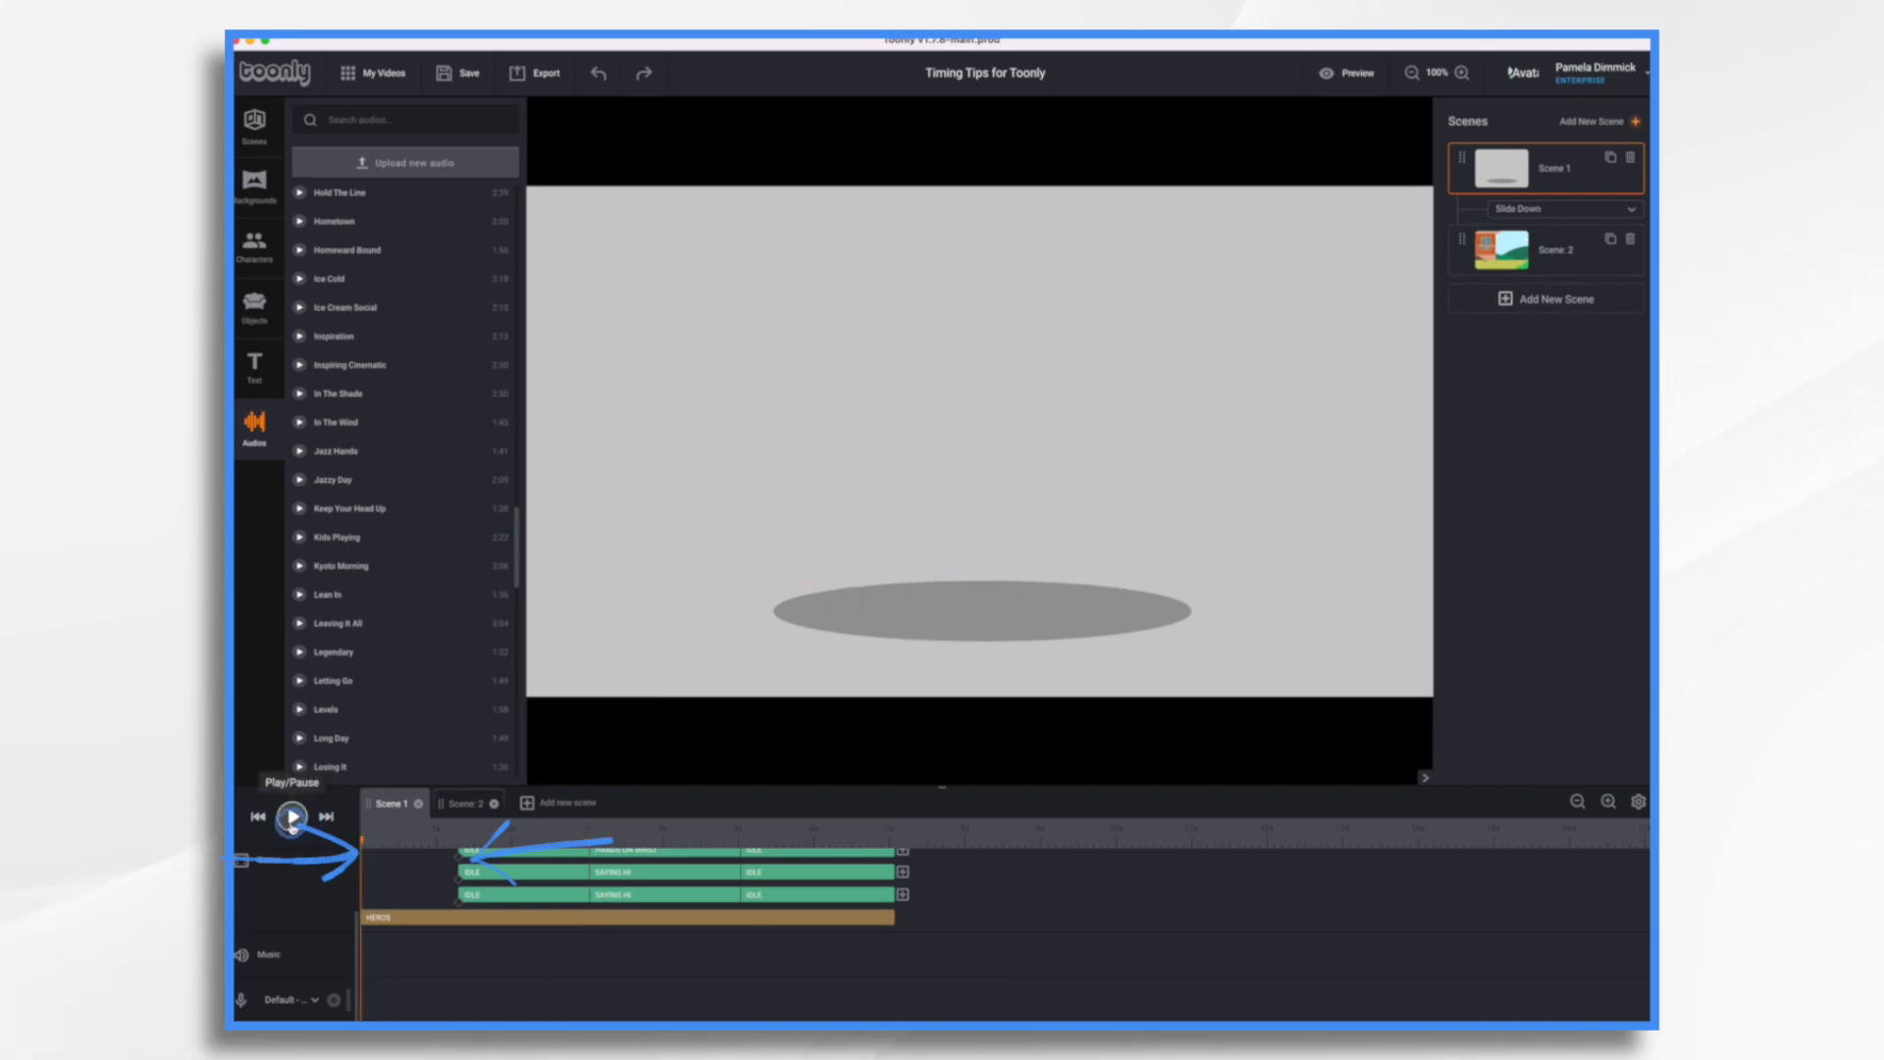
Shift the tall man's animation track earlier so he enters shortly after the scene starts, ahead of the other characters, and play the result
scroll(467, 883, "up", 3)
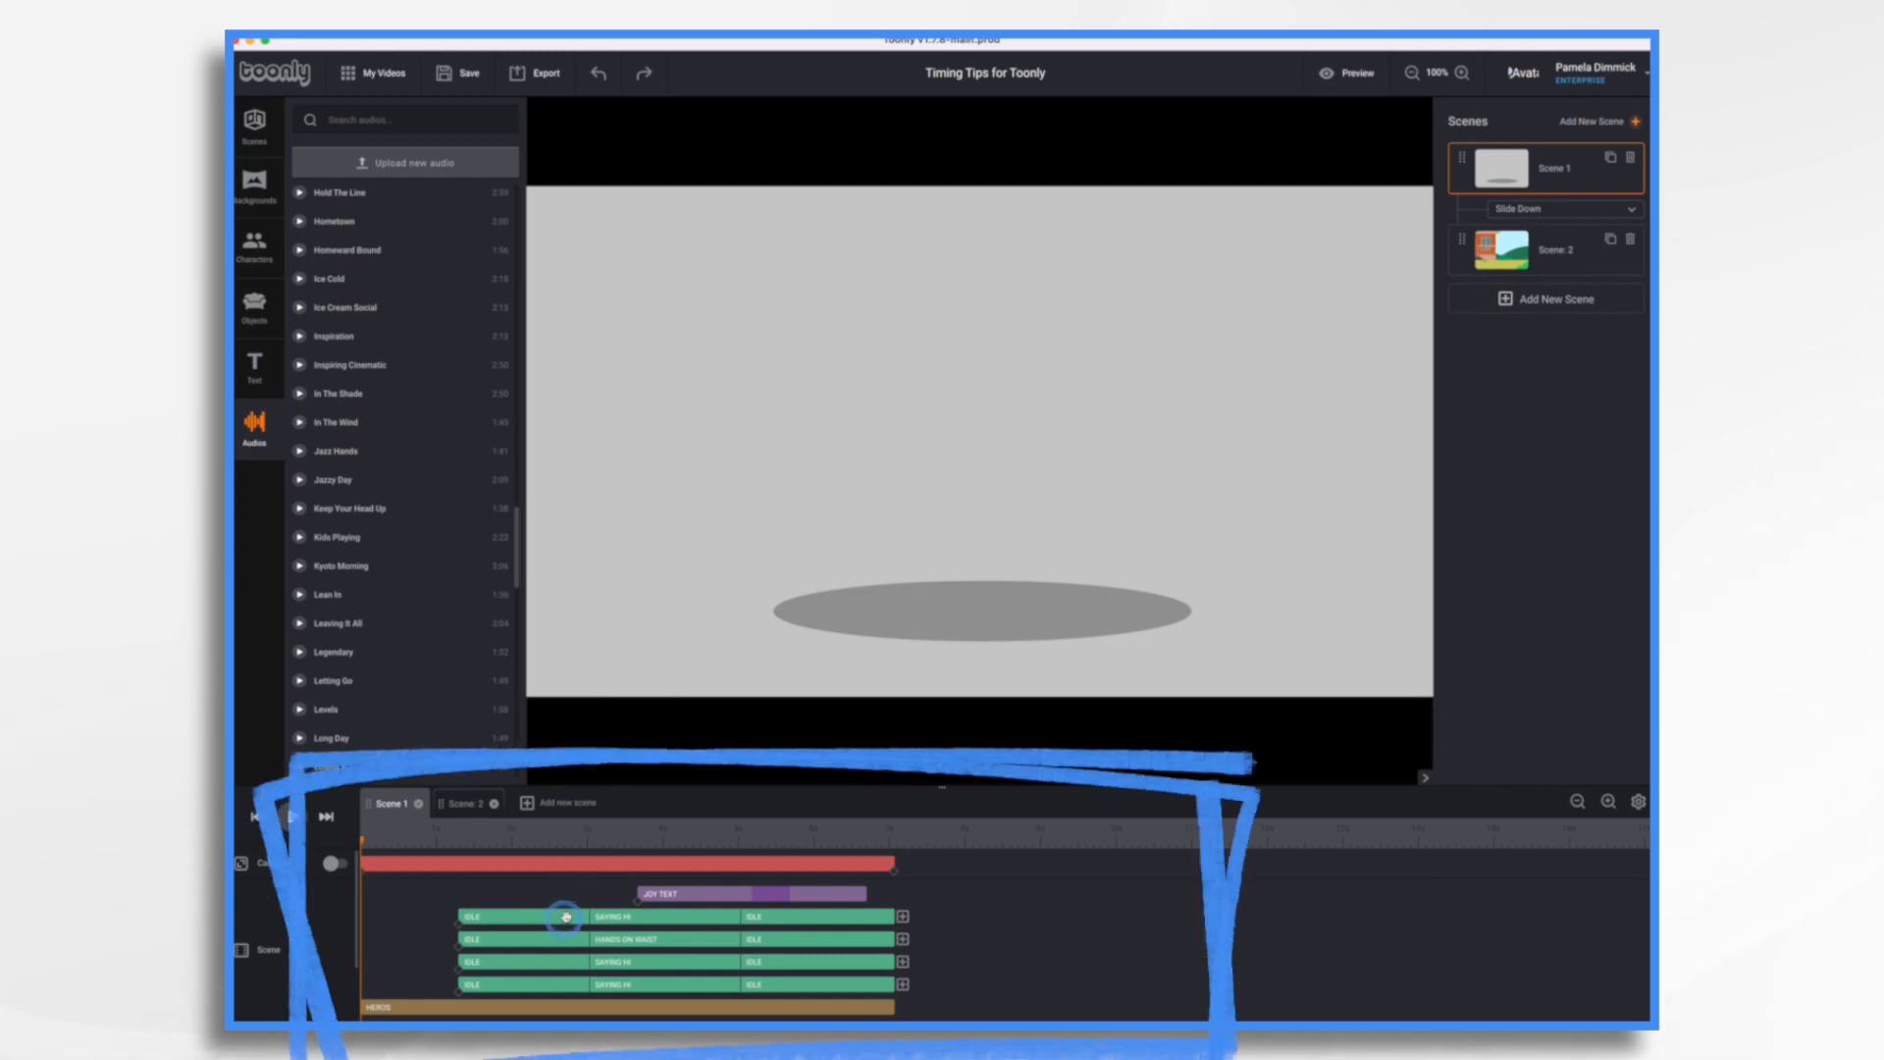
left_click(532, 840)
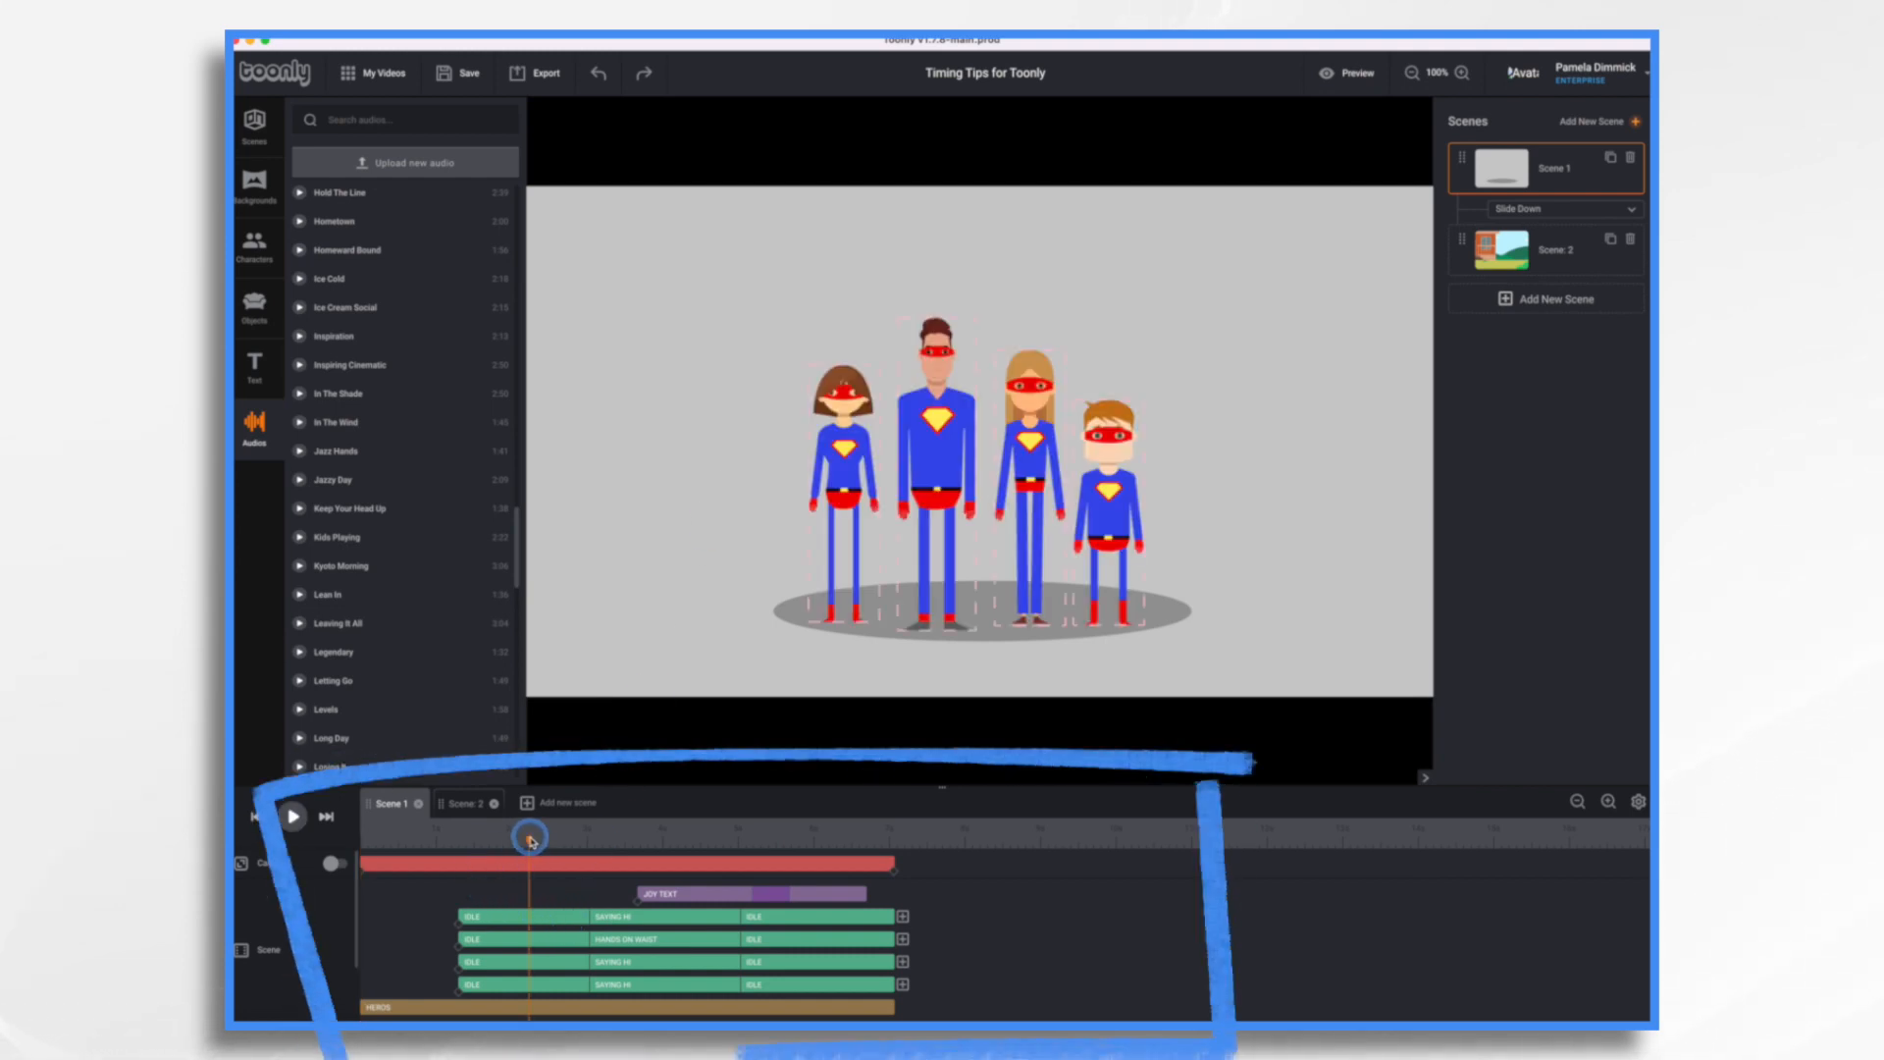
left_click(931, 447)
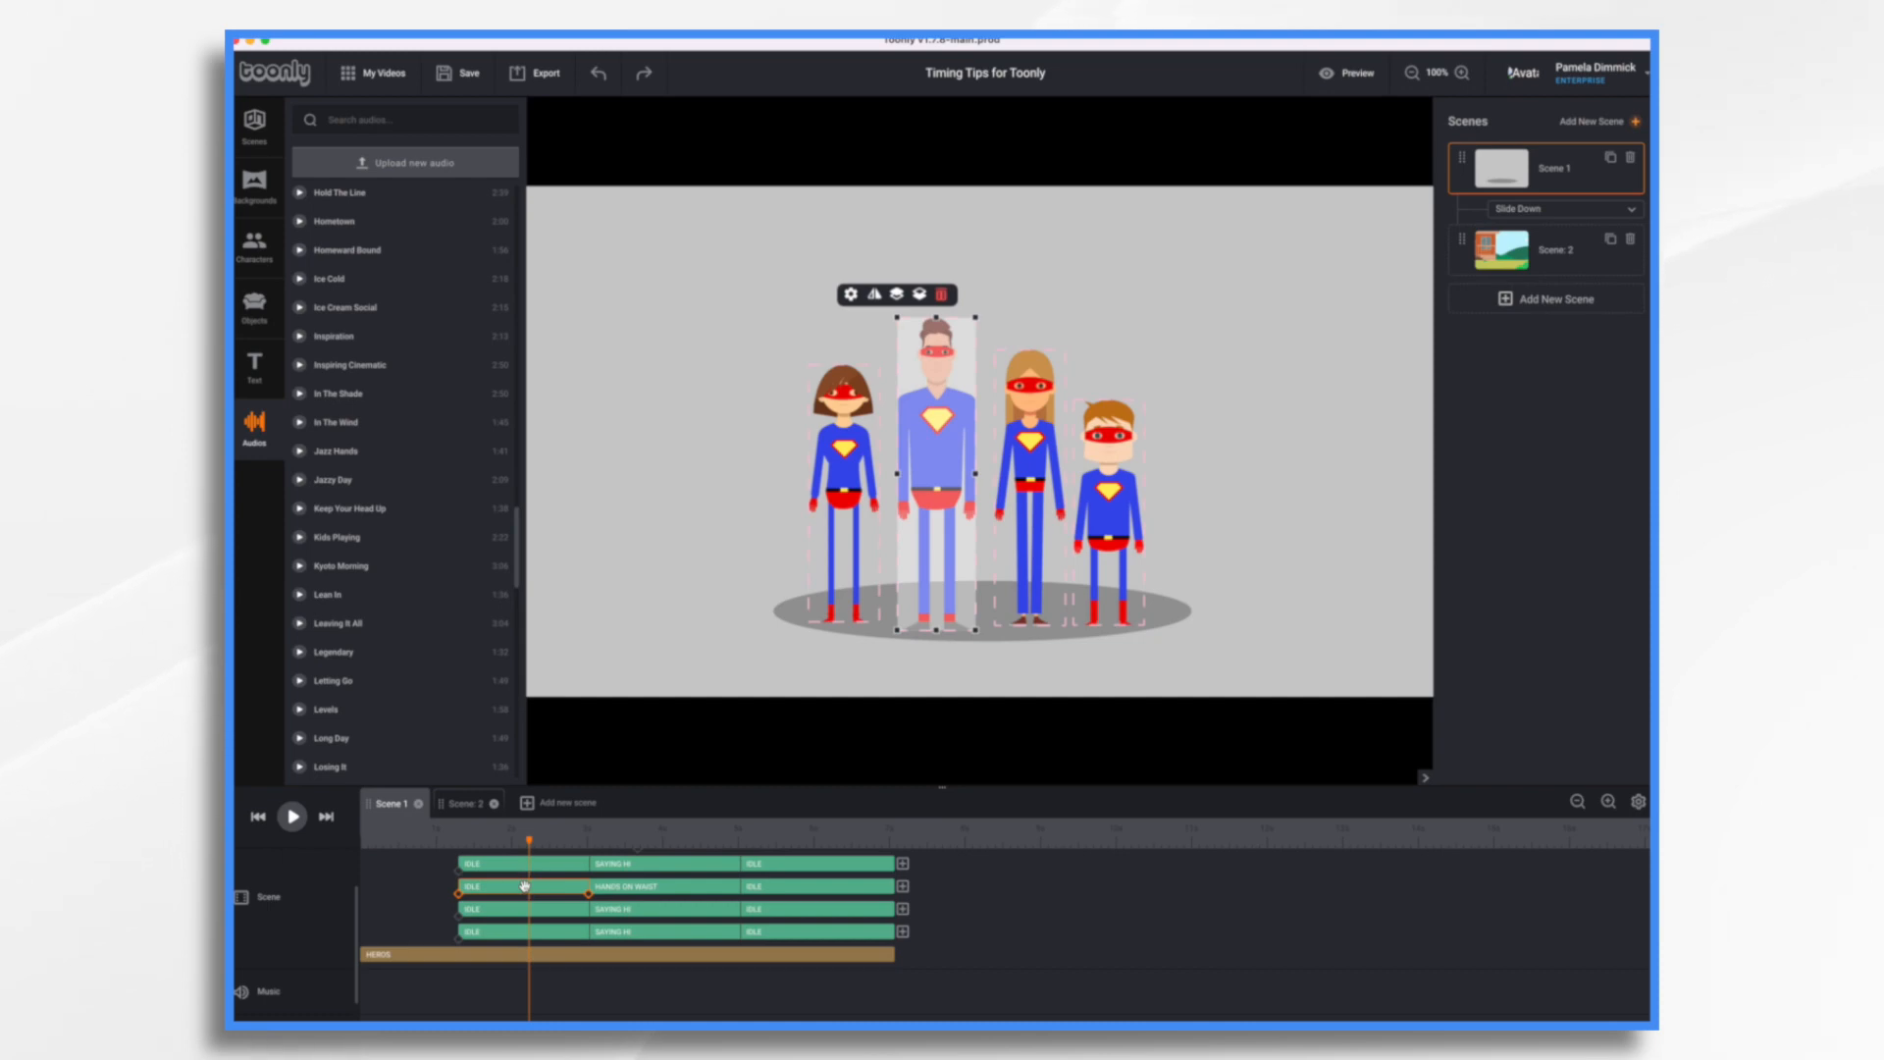
left_click_drag(525, 886, 422, 880)
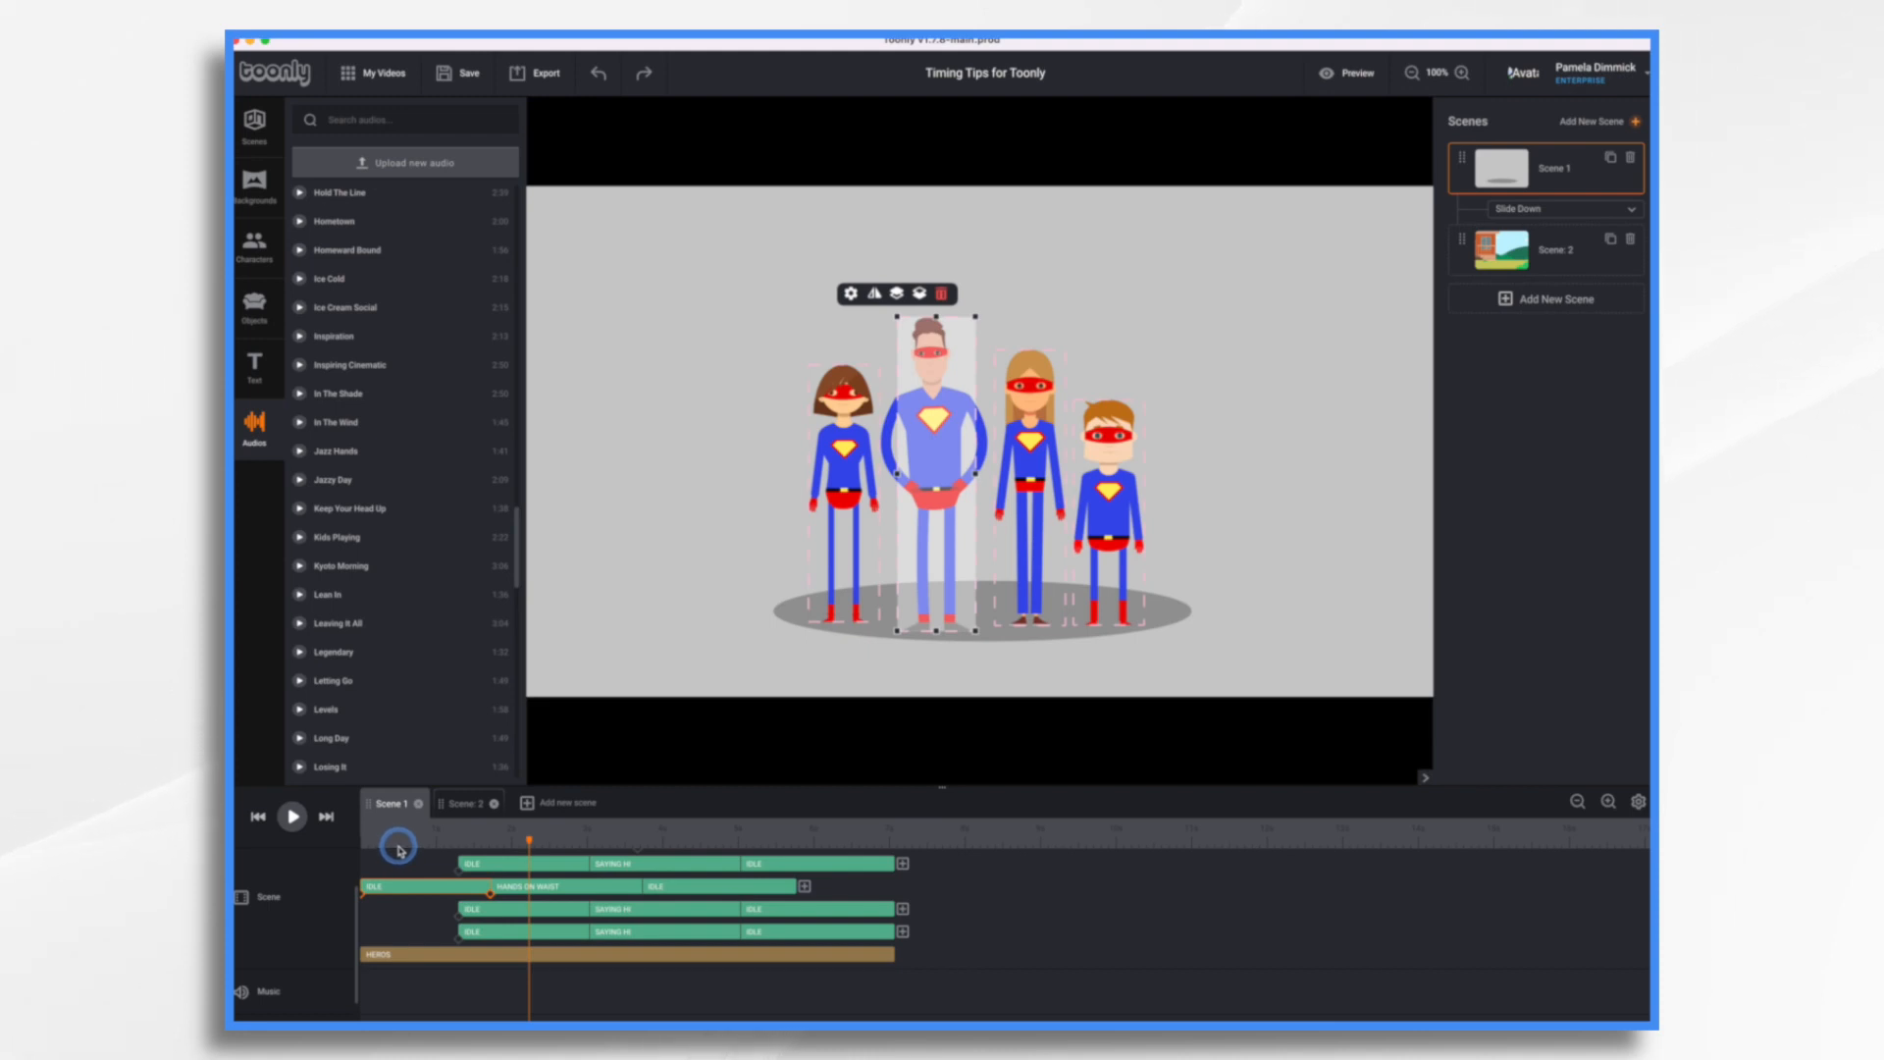
left_click_drag(397, 886, 433, 893)
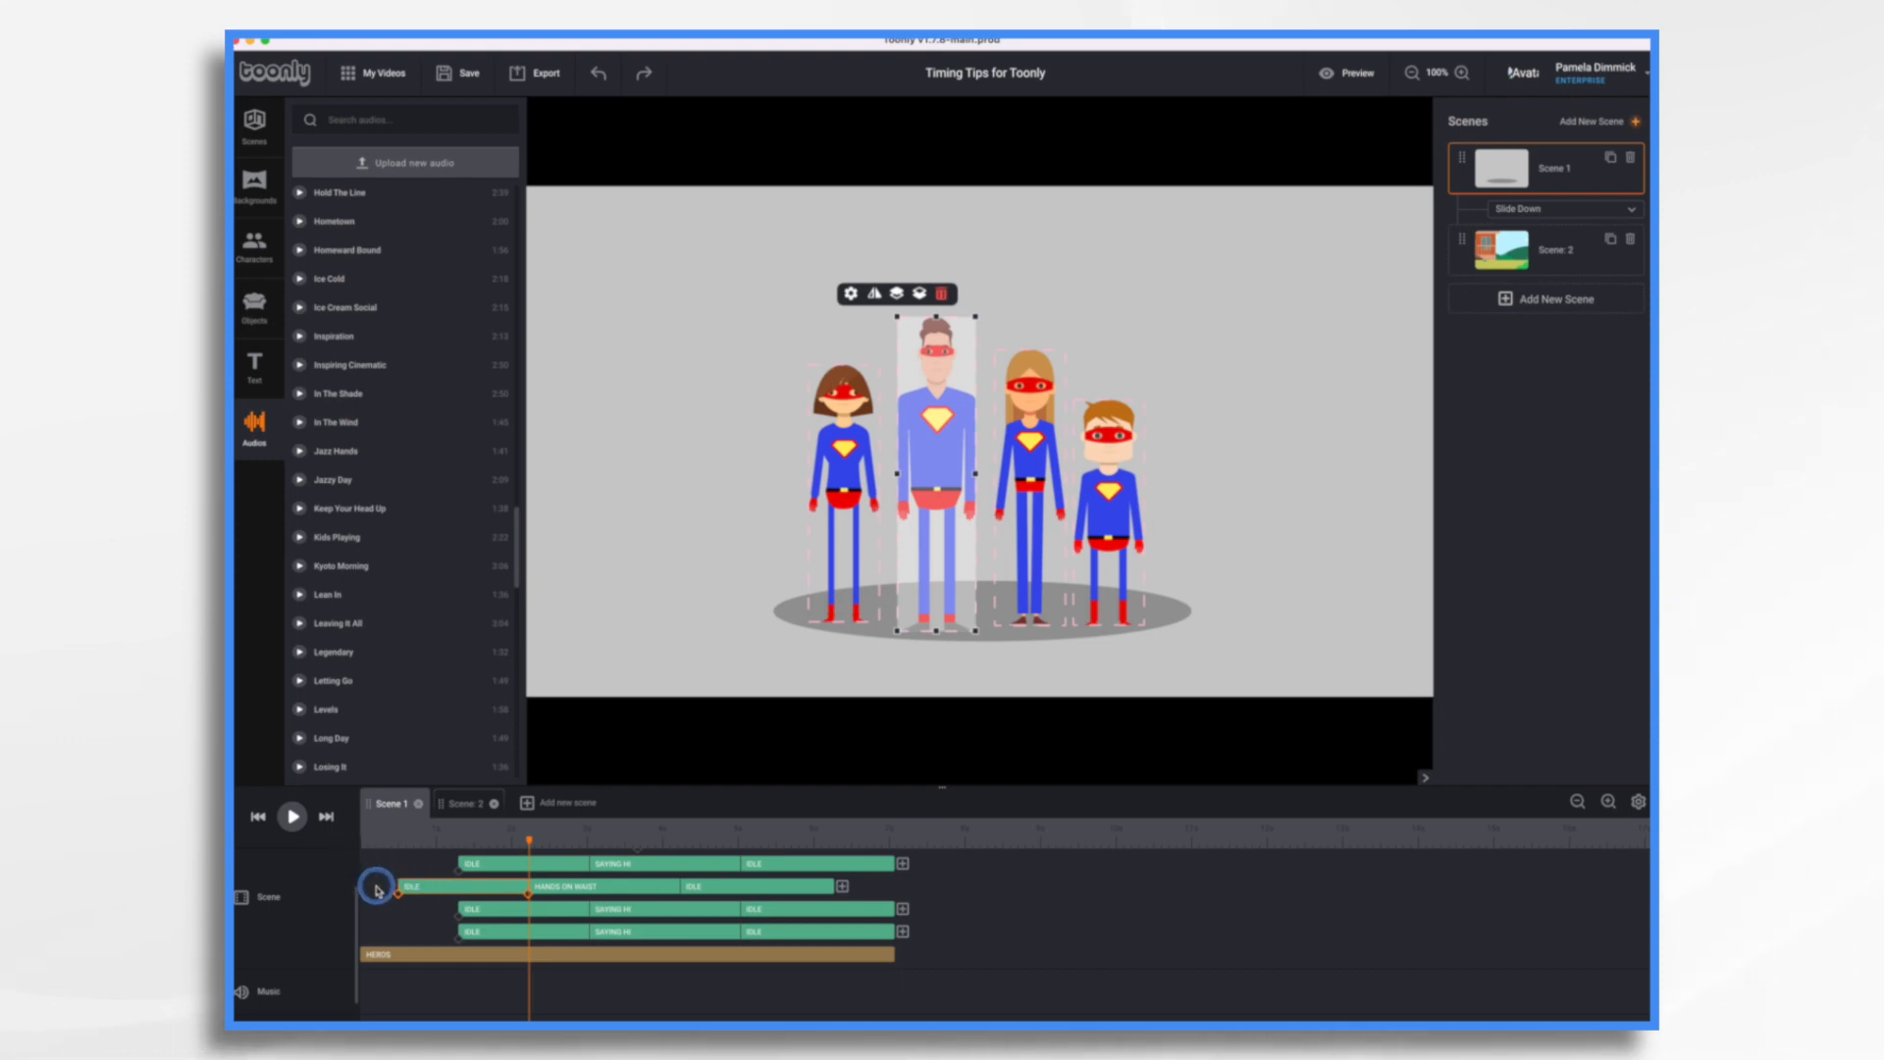
left_click(363, 836)
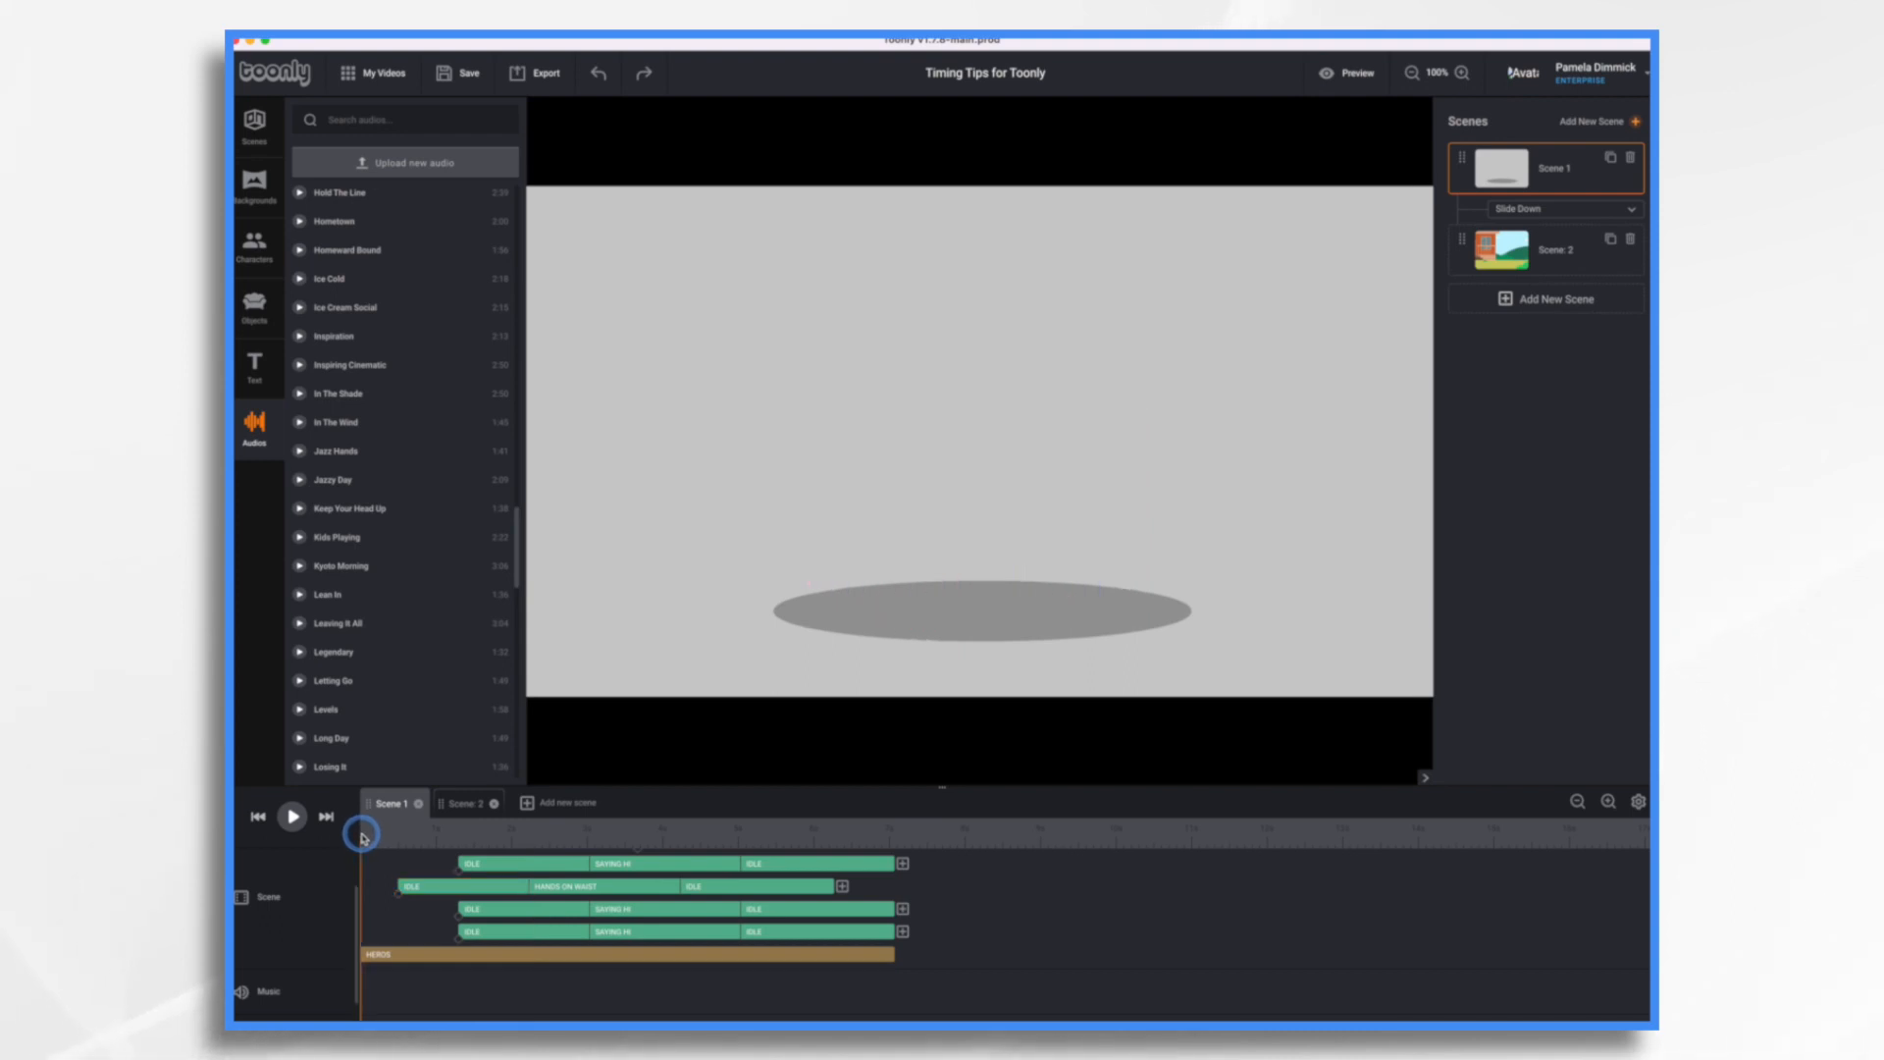
left_click(292, 817)
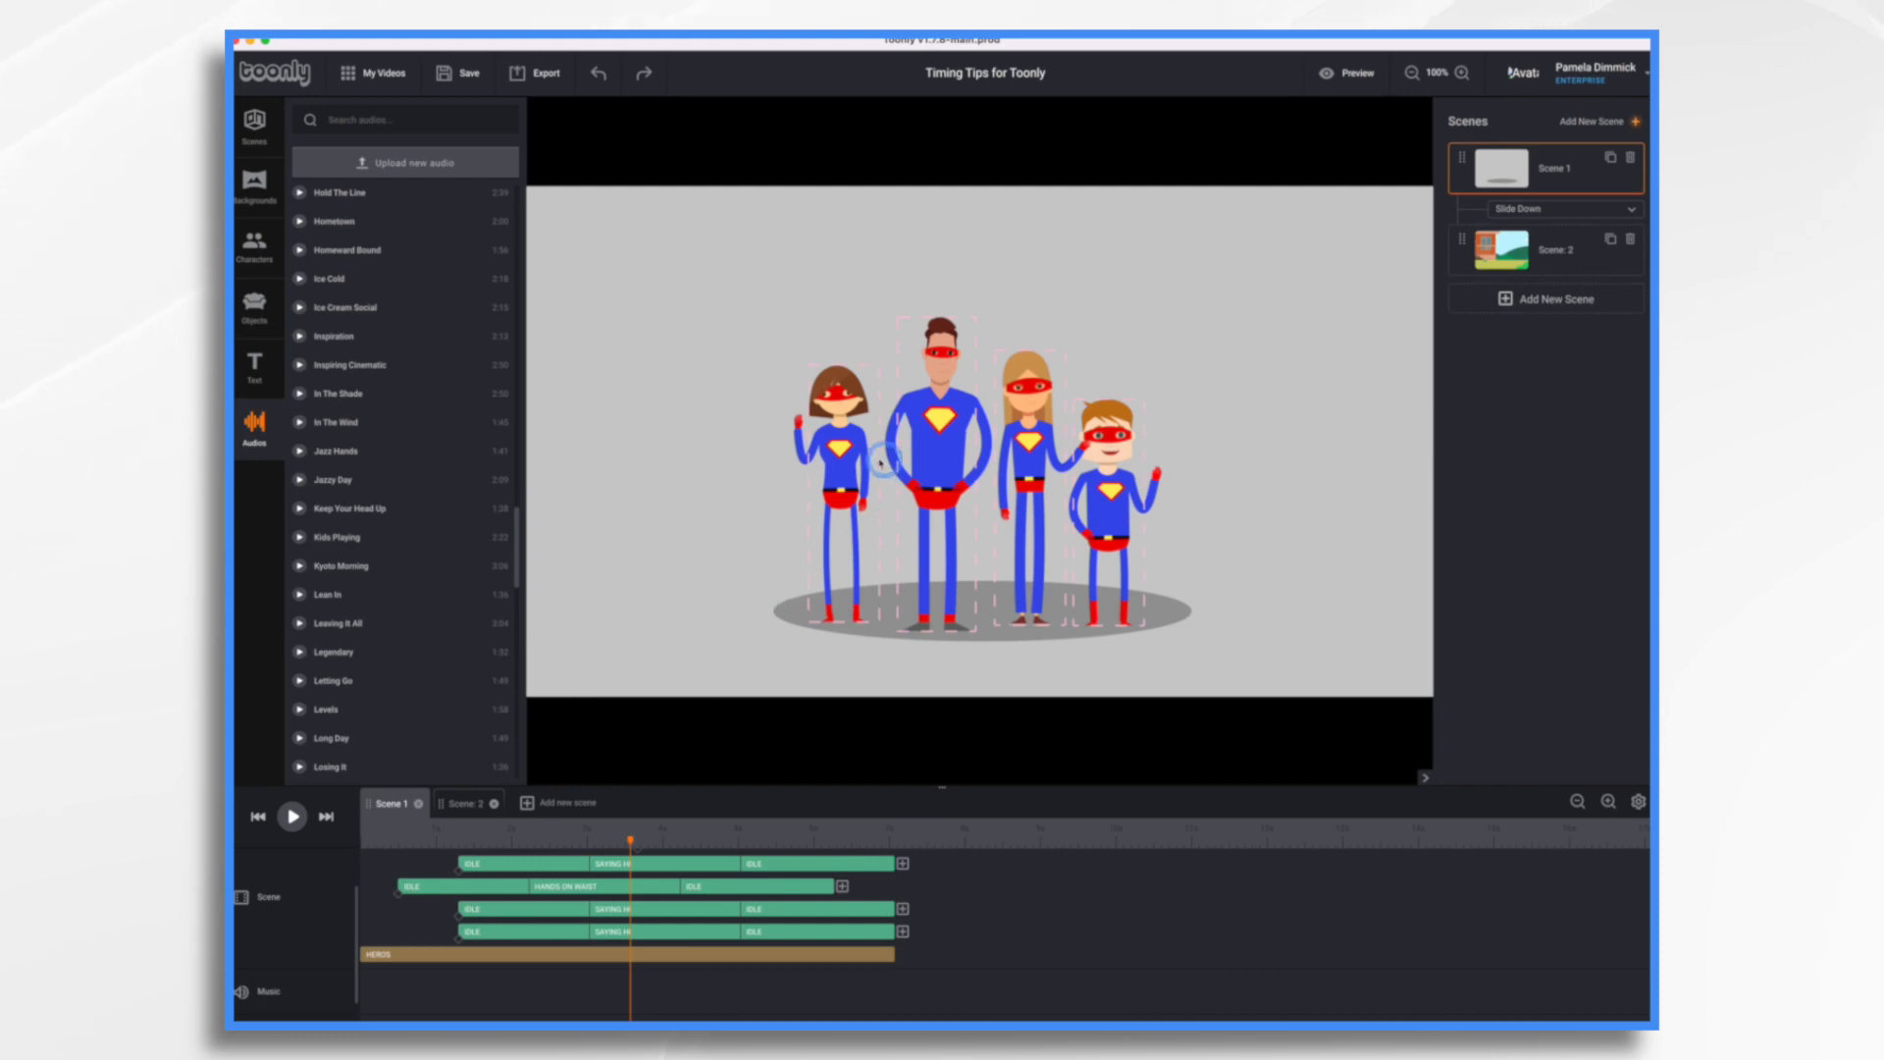
Move the brown-haired woman's animation track slightly later so she enters well after the tall man
left_click(850, 447)
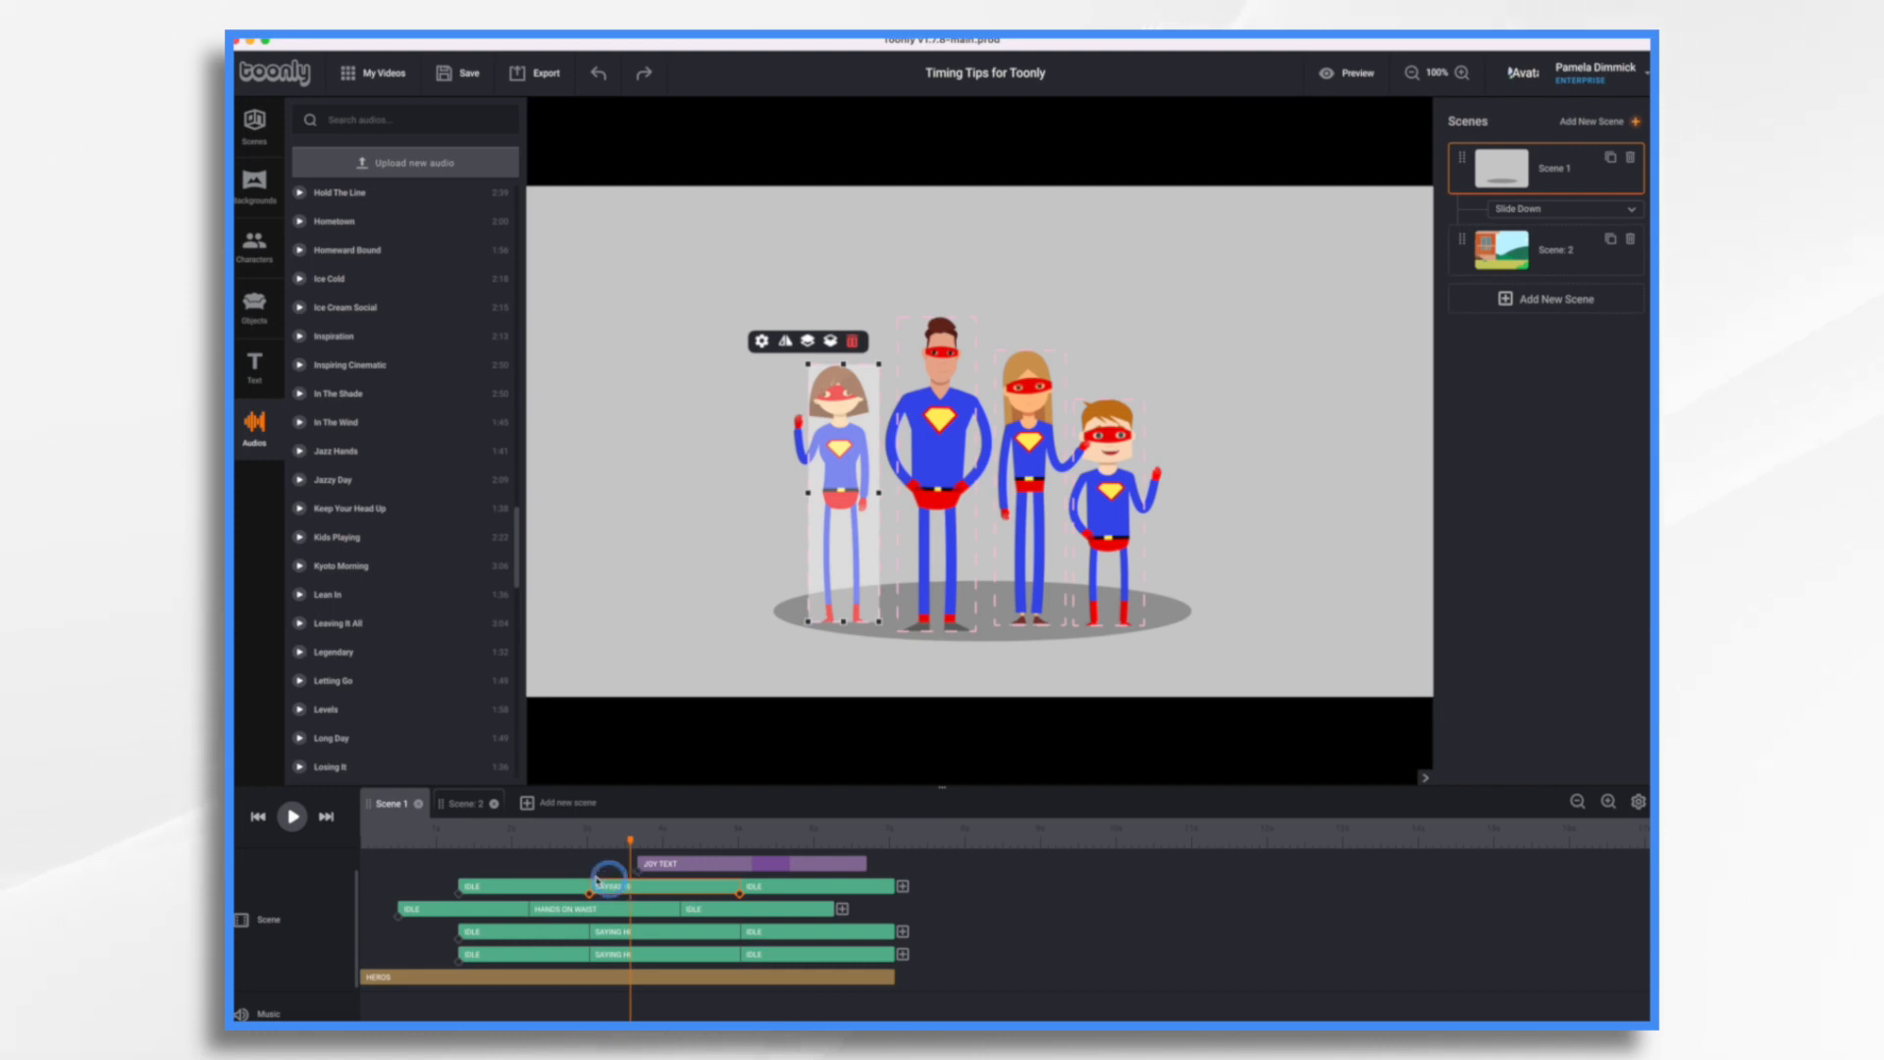
left_click(516, 883)
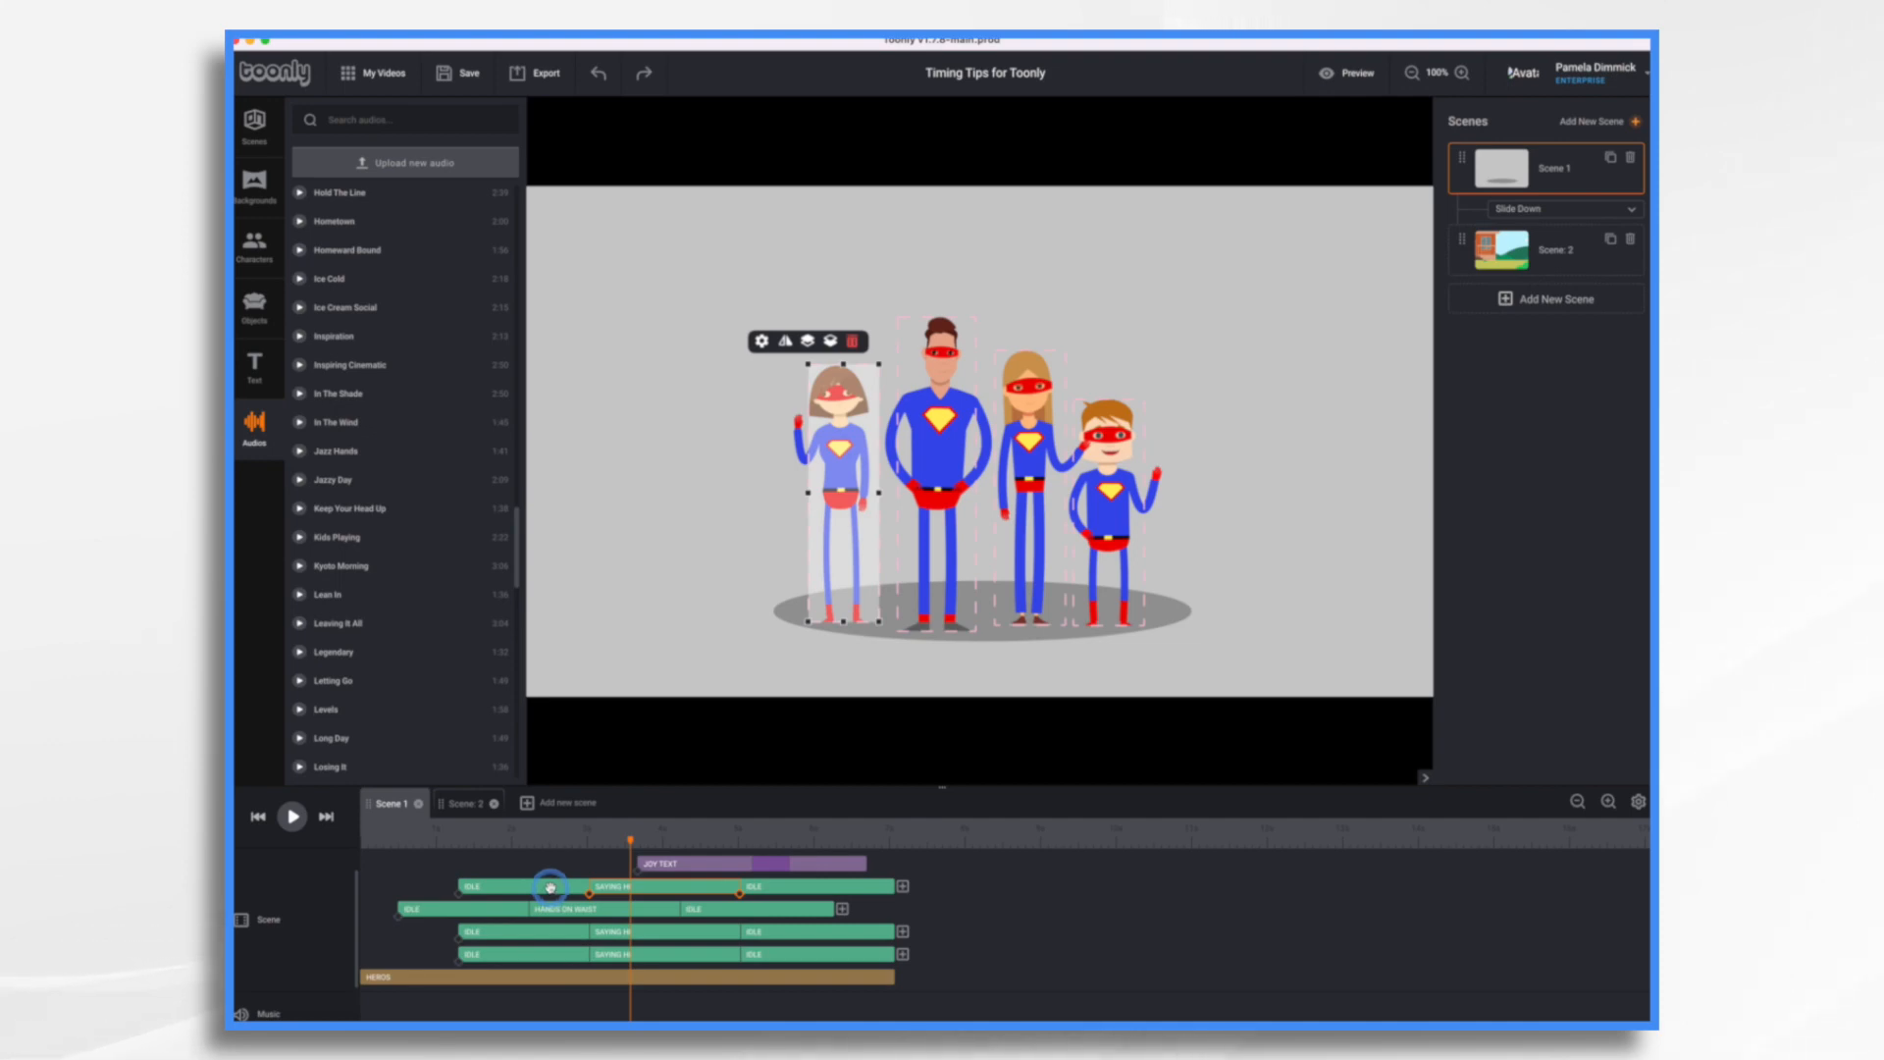
left_click(551, 888)
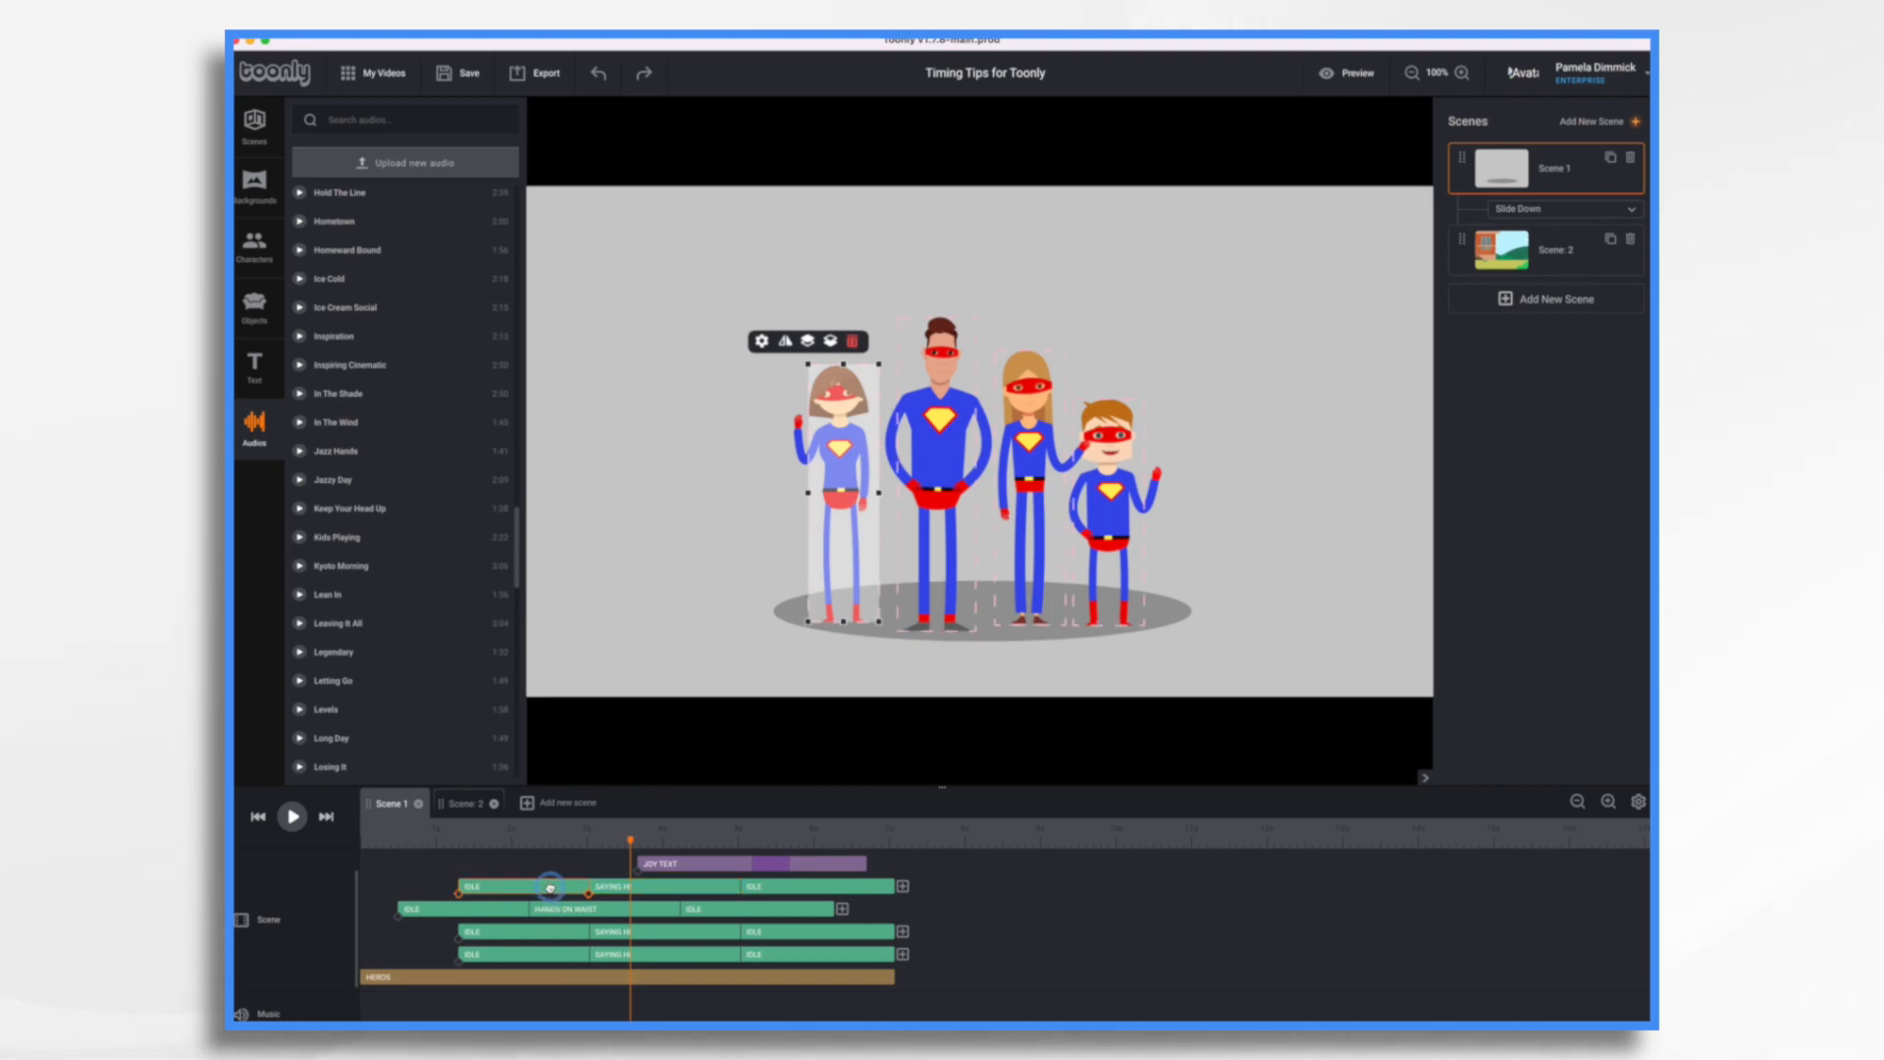
left_click_drag(550, 888, 489, 889)
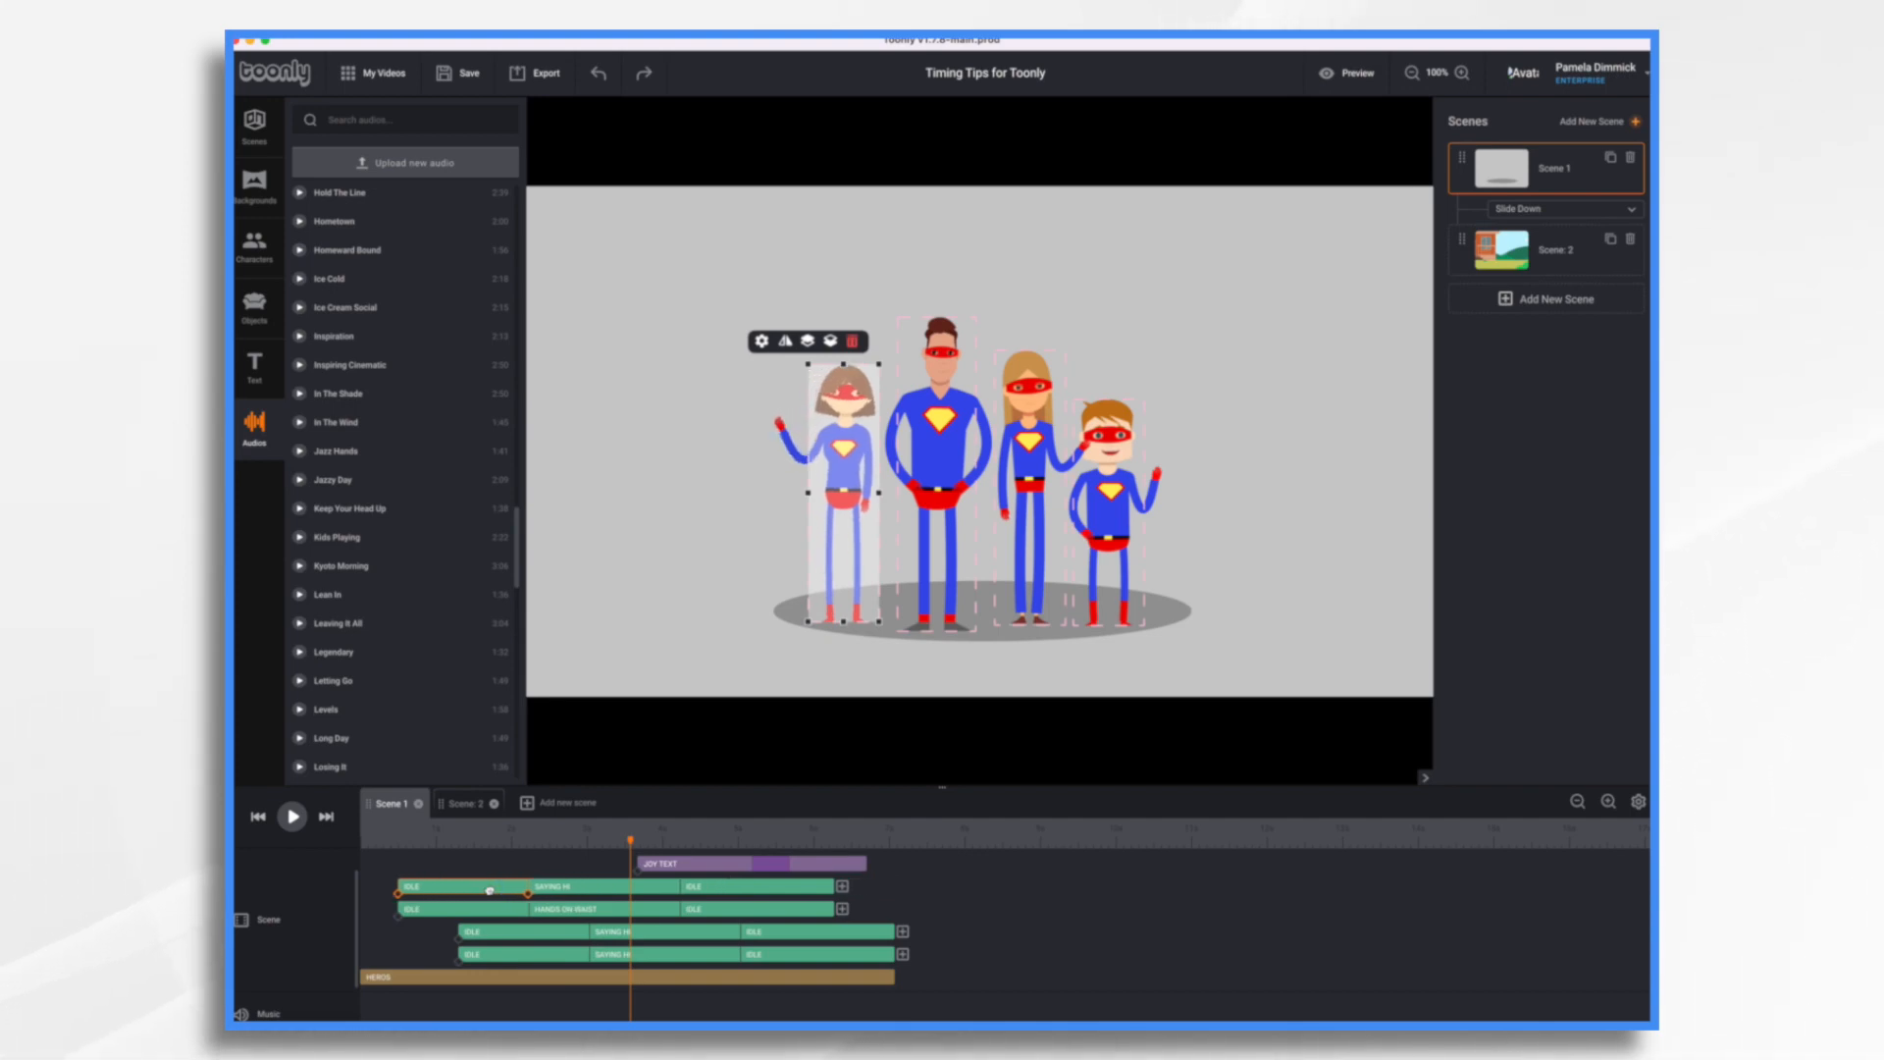
left_click_drag(490, 890, 567, 898)
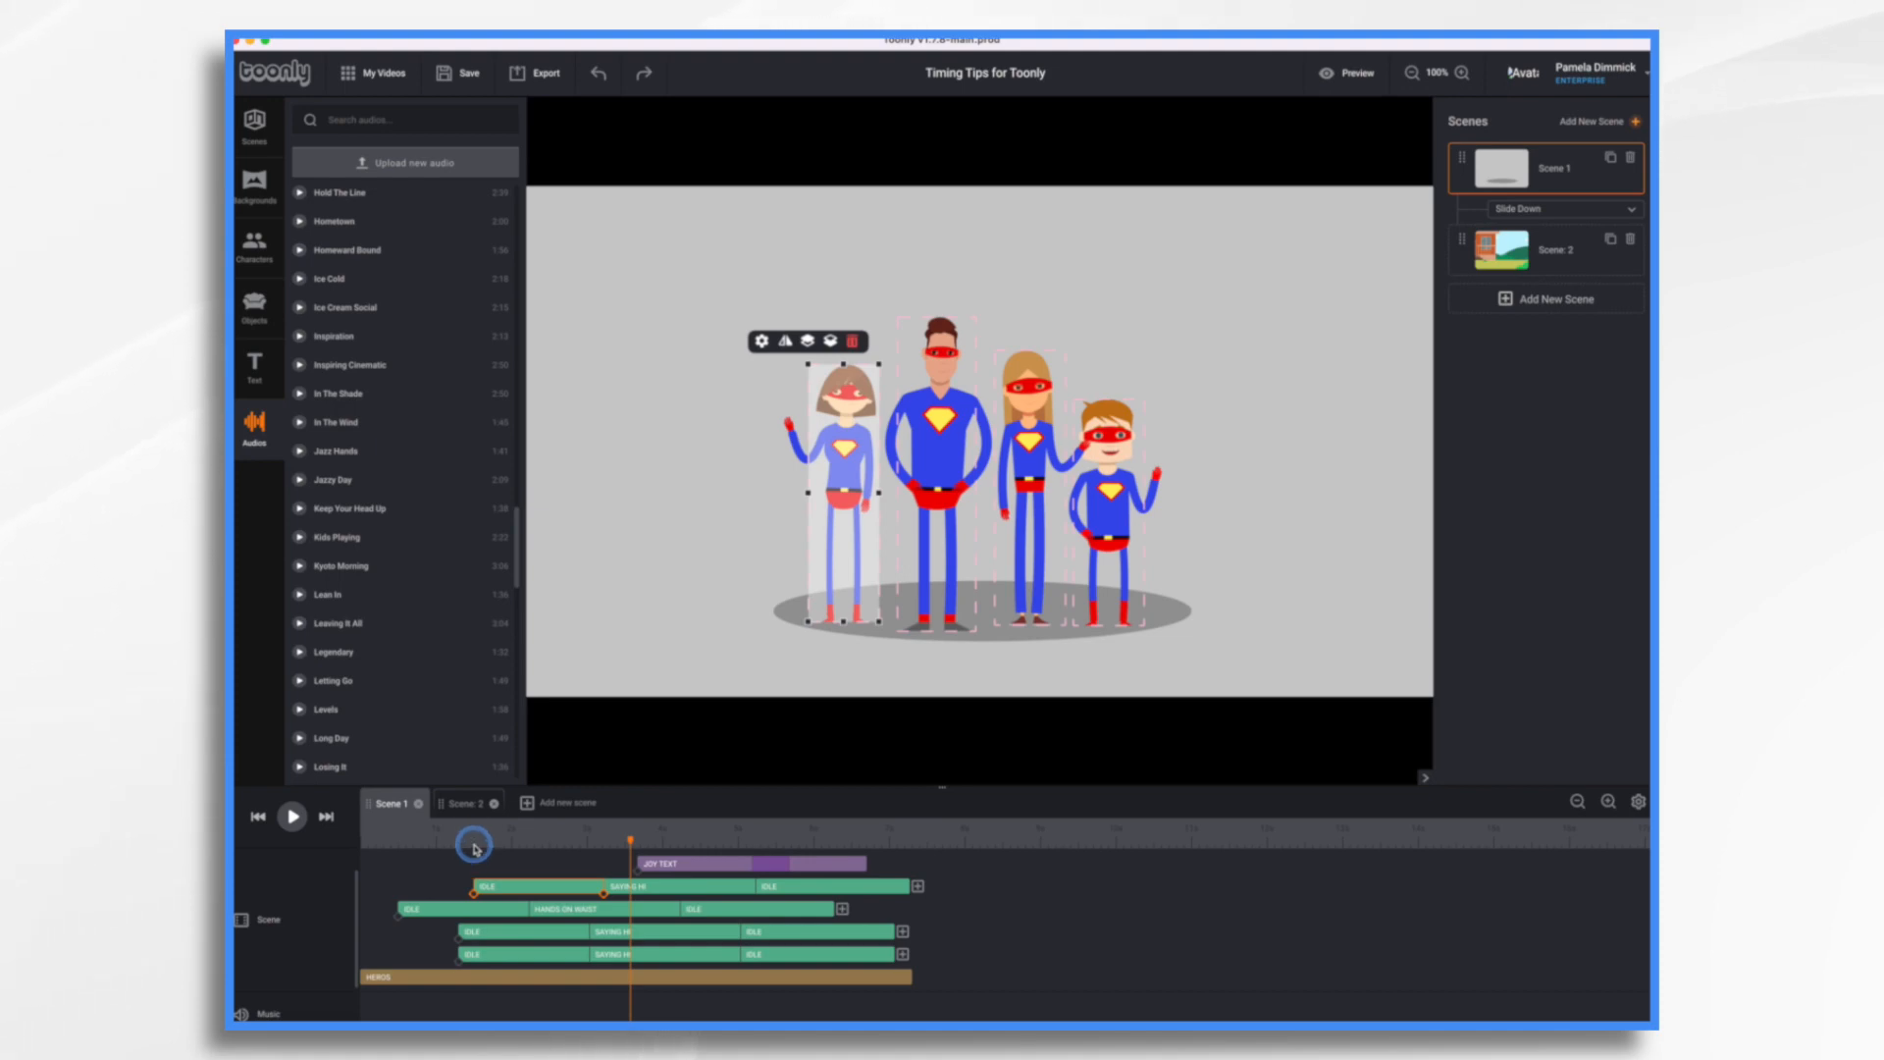
Delay the blonde woman's animation track past the brown-haired woman's, and the boy's track even further, to stagger their entrances
left_click(1034, 399)
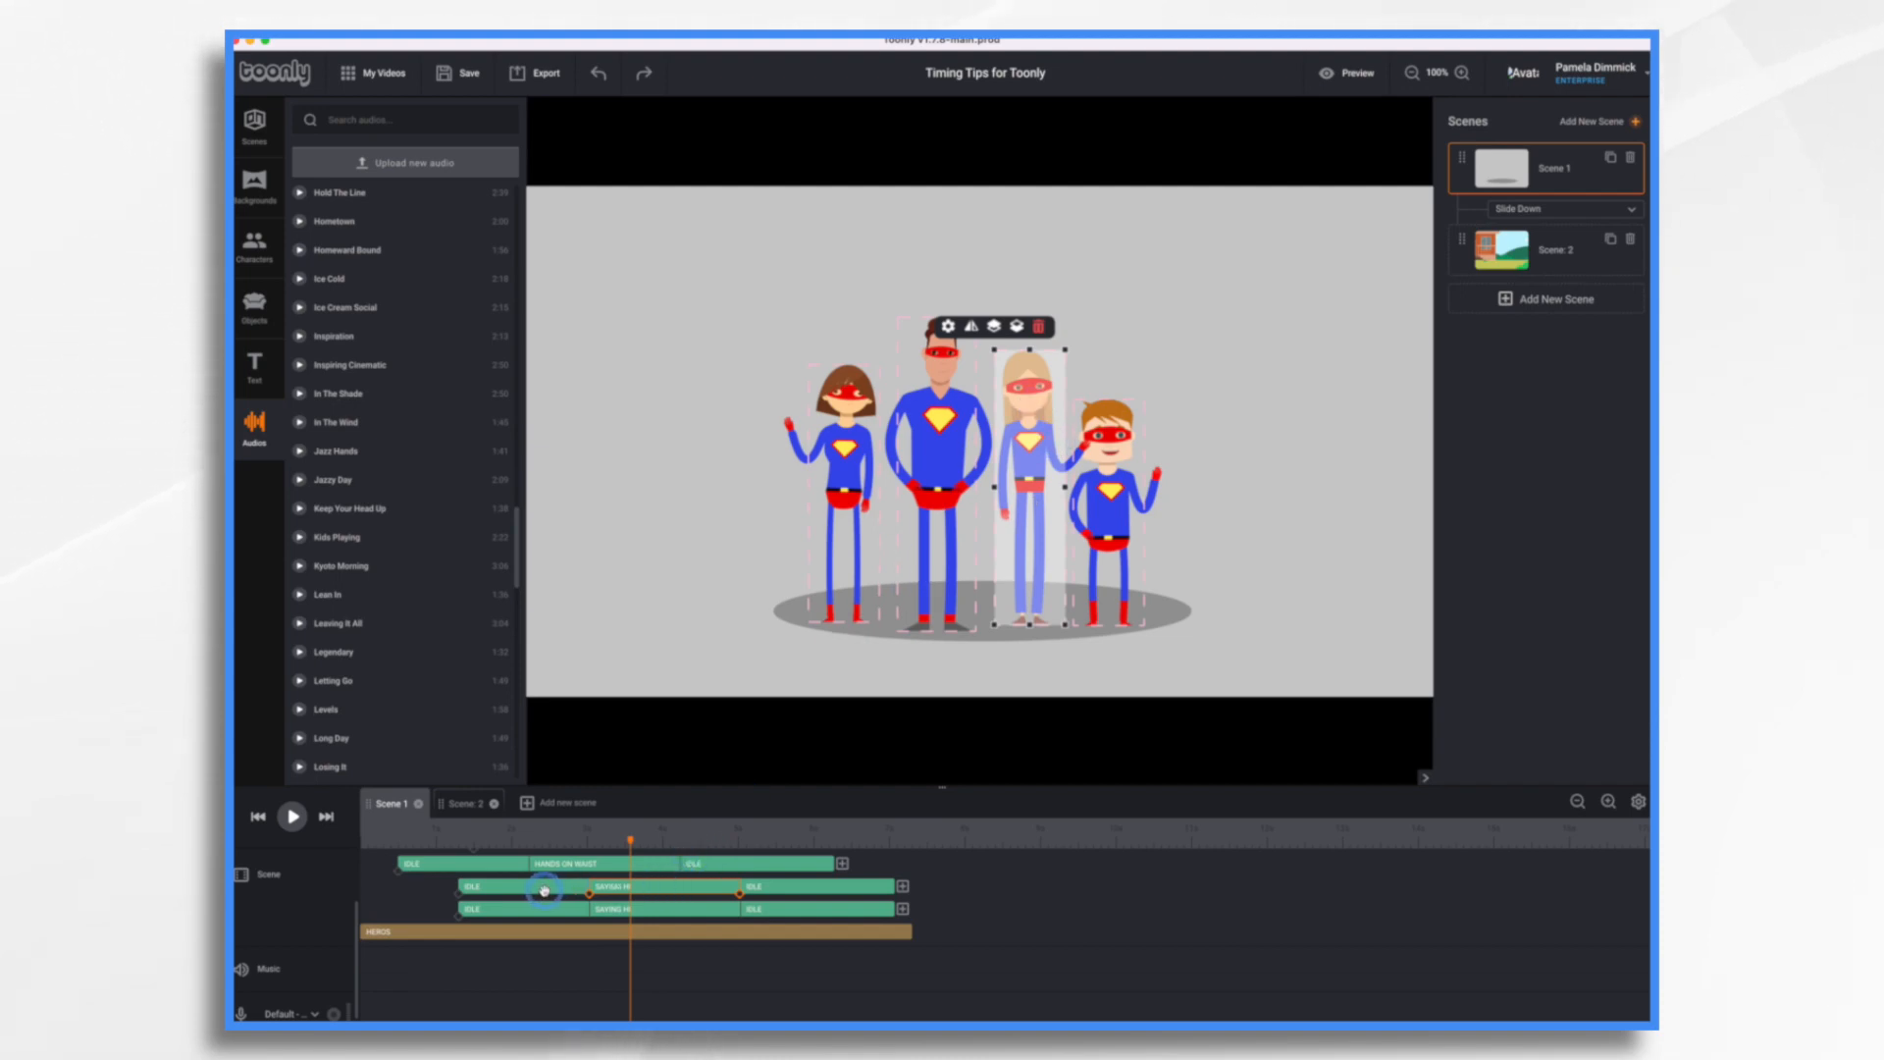
left_click_drag(544, 890, 638, 900)
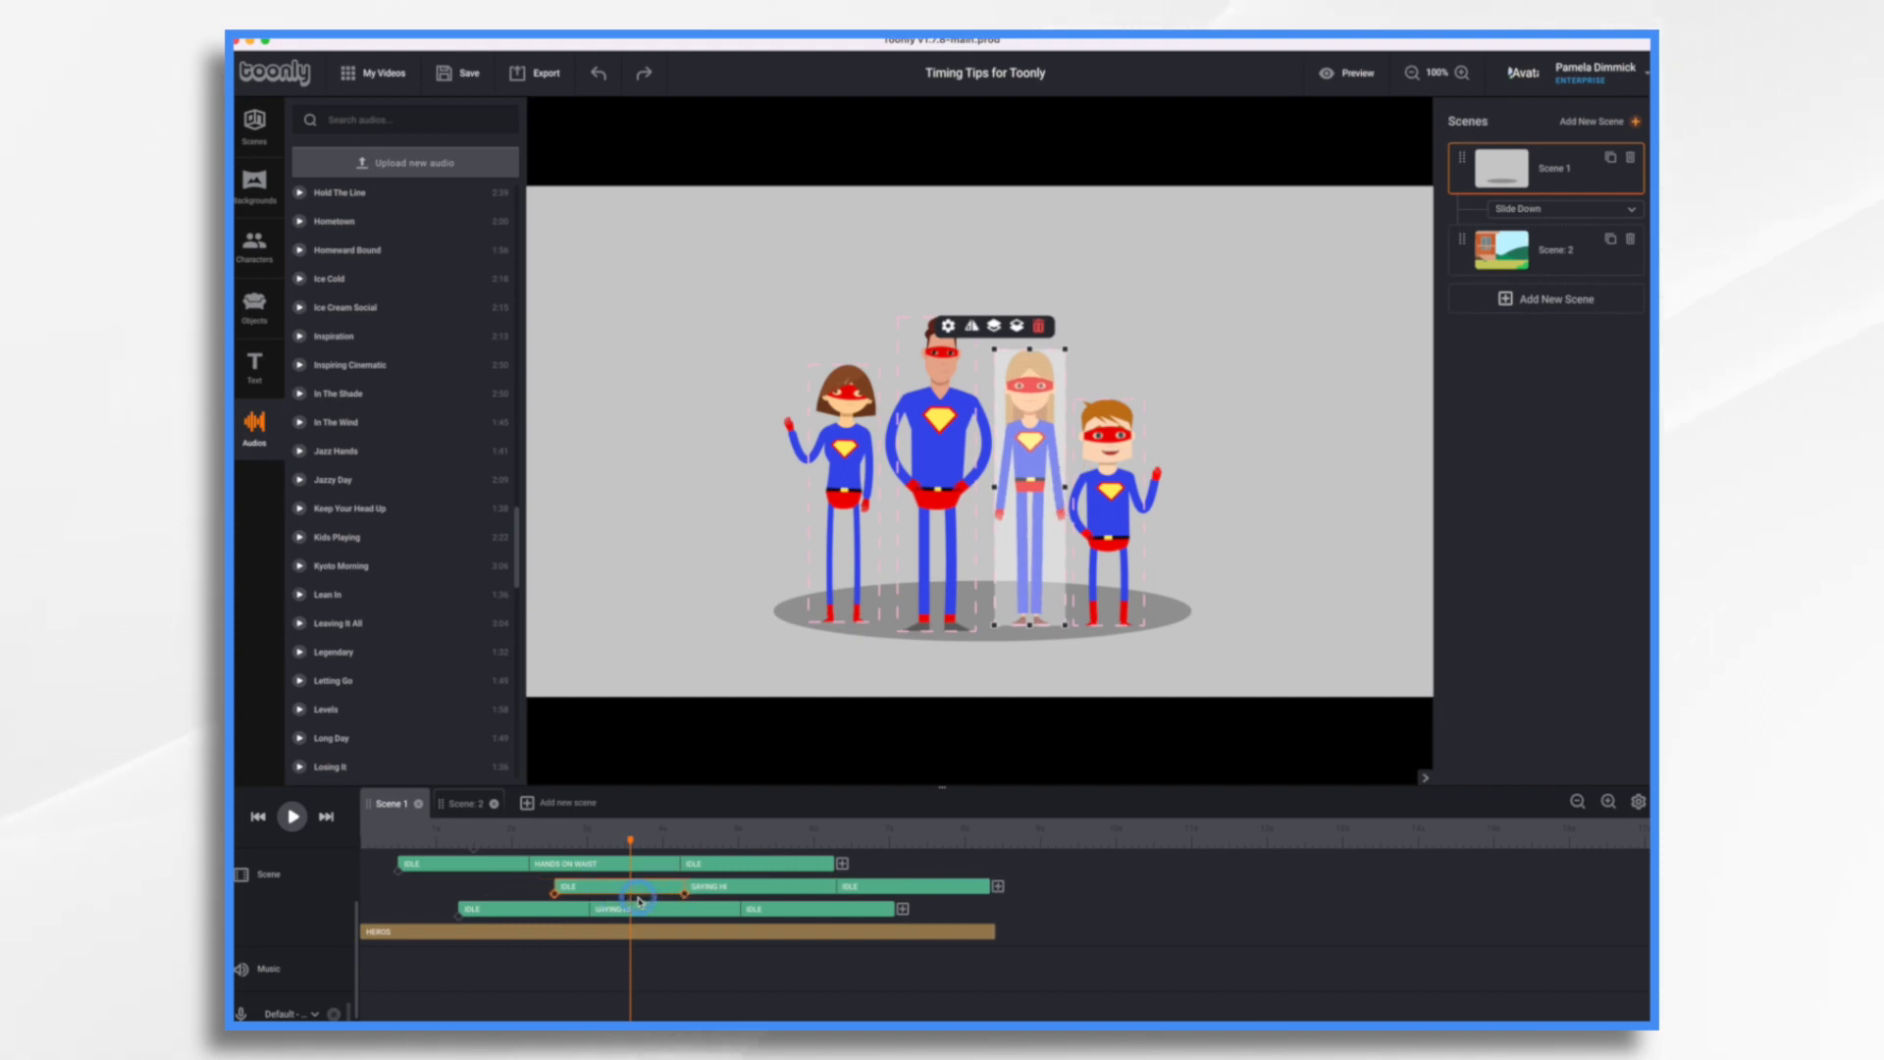
left_click(708, 913)
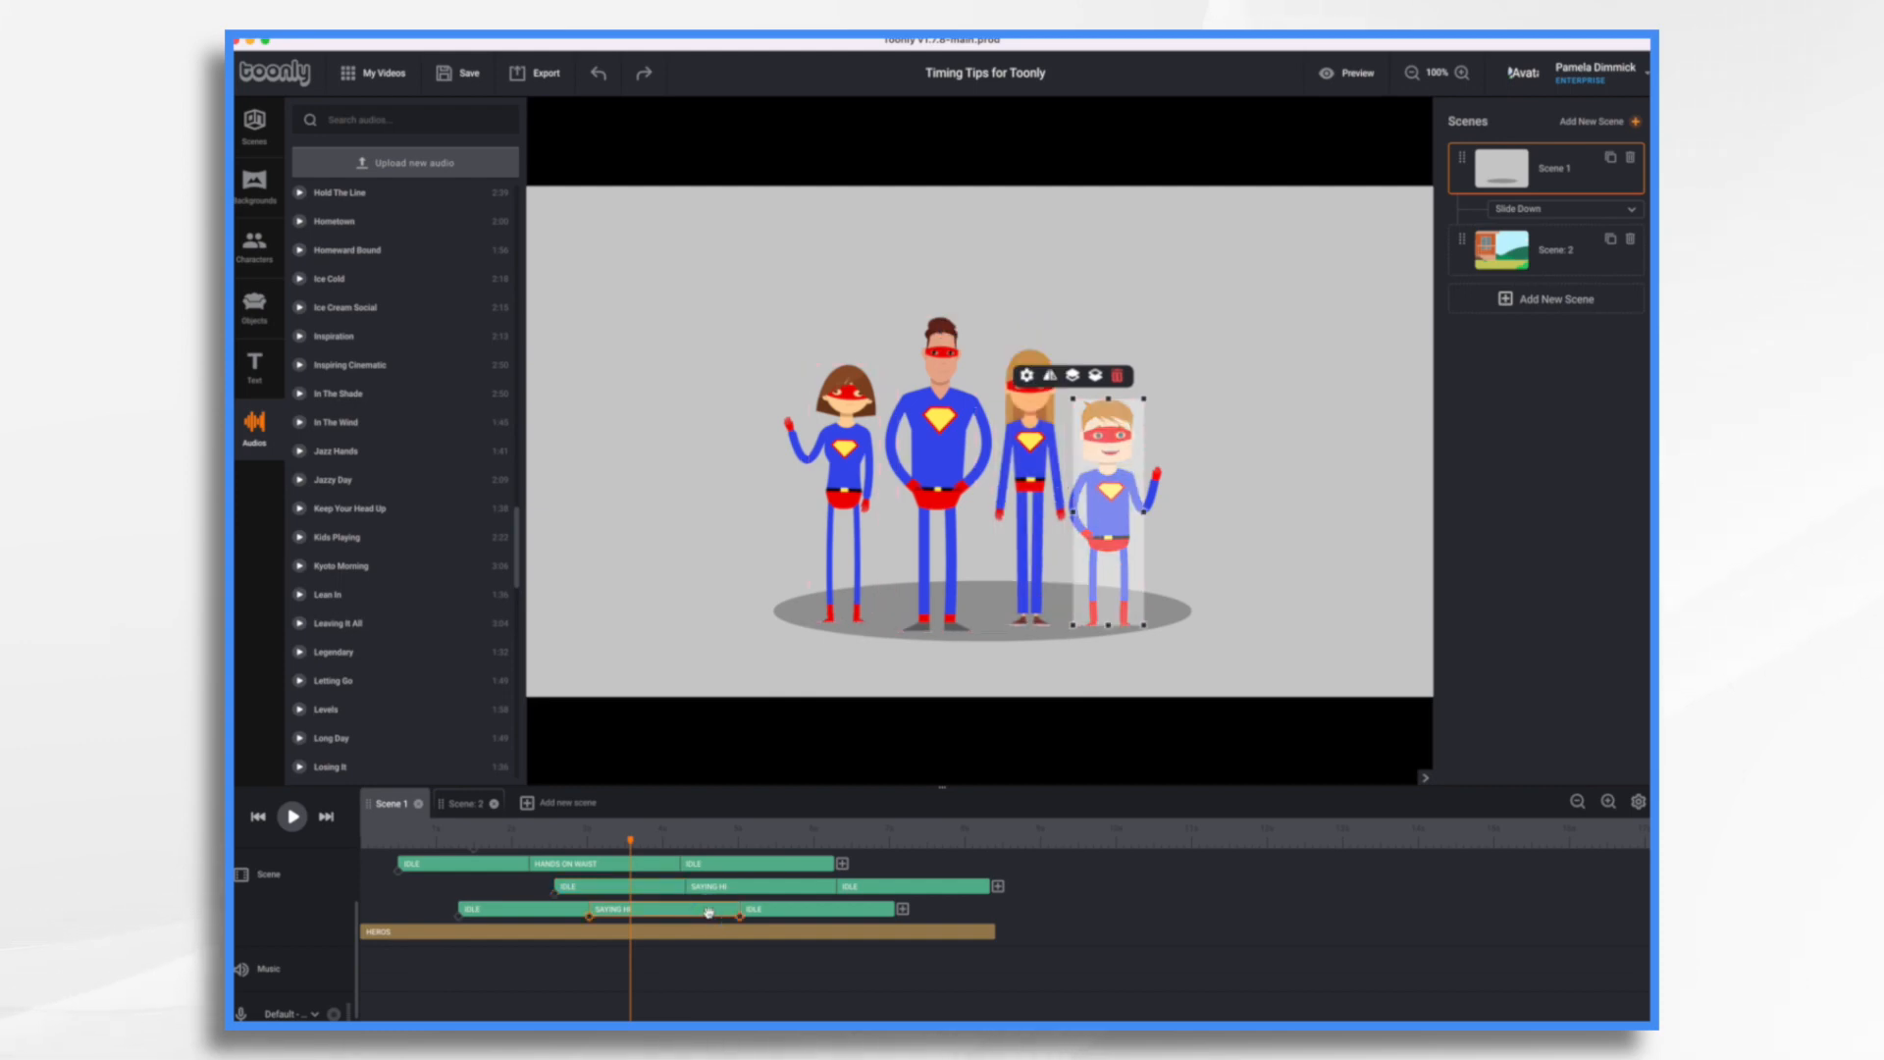
left_click_drag(709, 912, 881, 923)
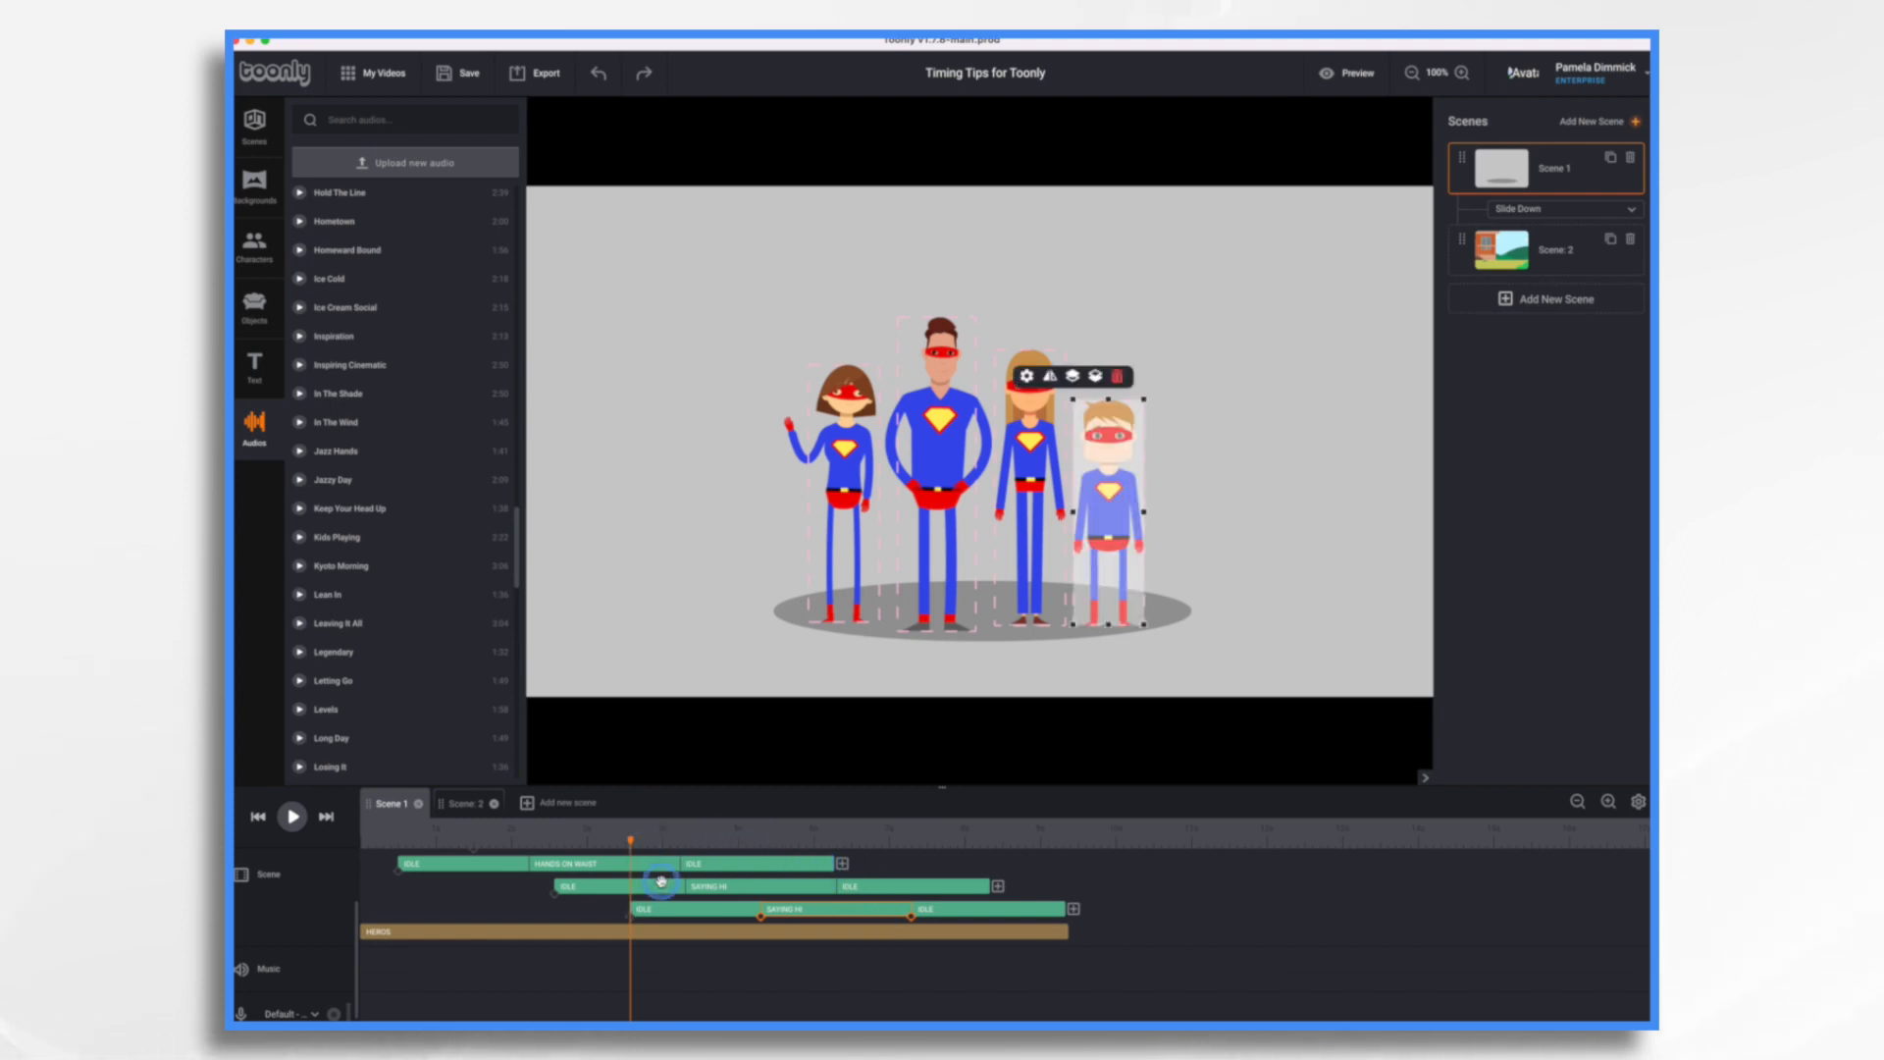
Replay Scene 1 from the start to review the staggered entrances and exits of all four characters
scroll(660, 881, "up", 2)
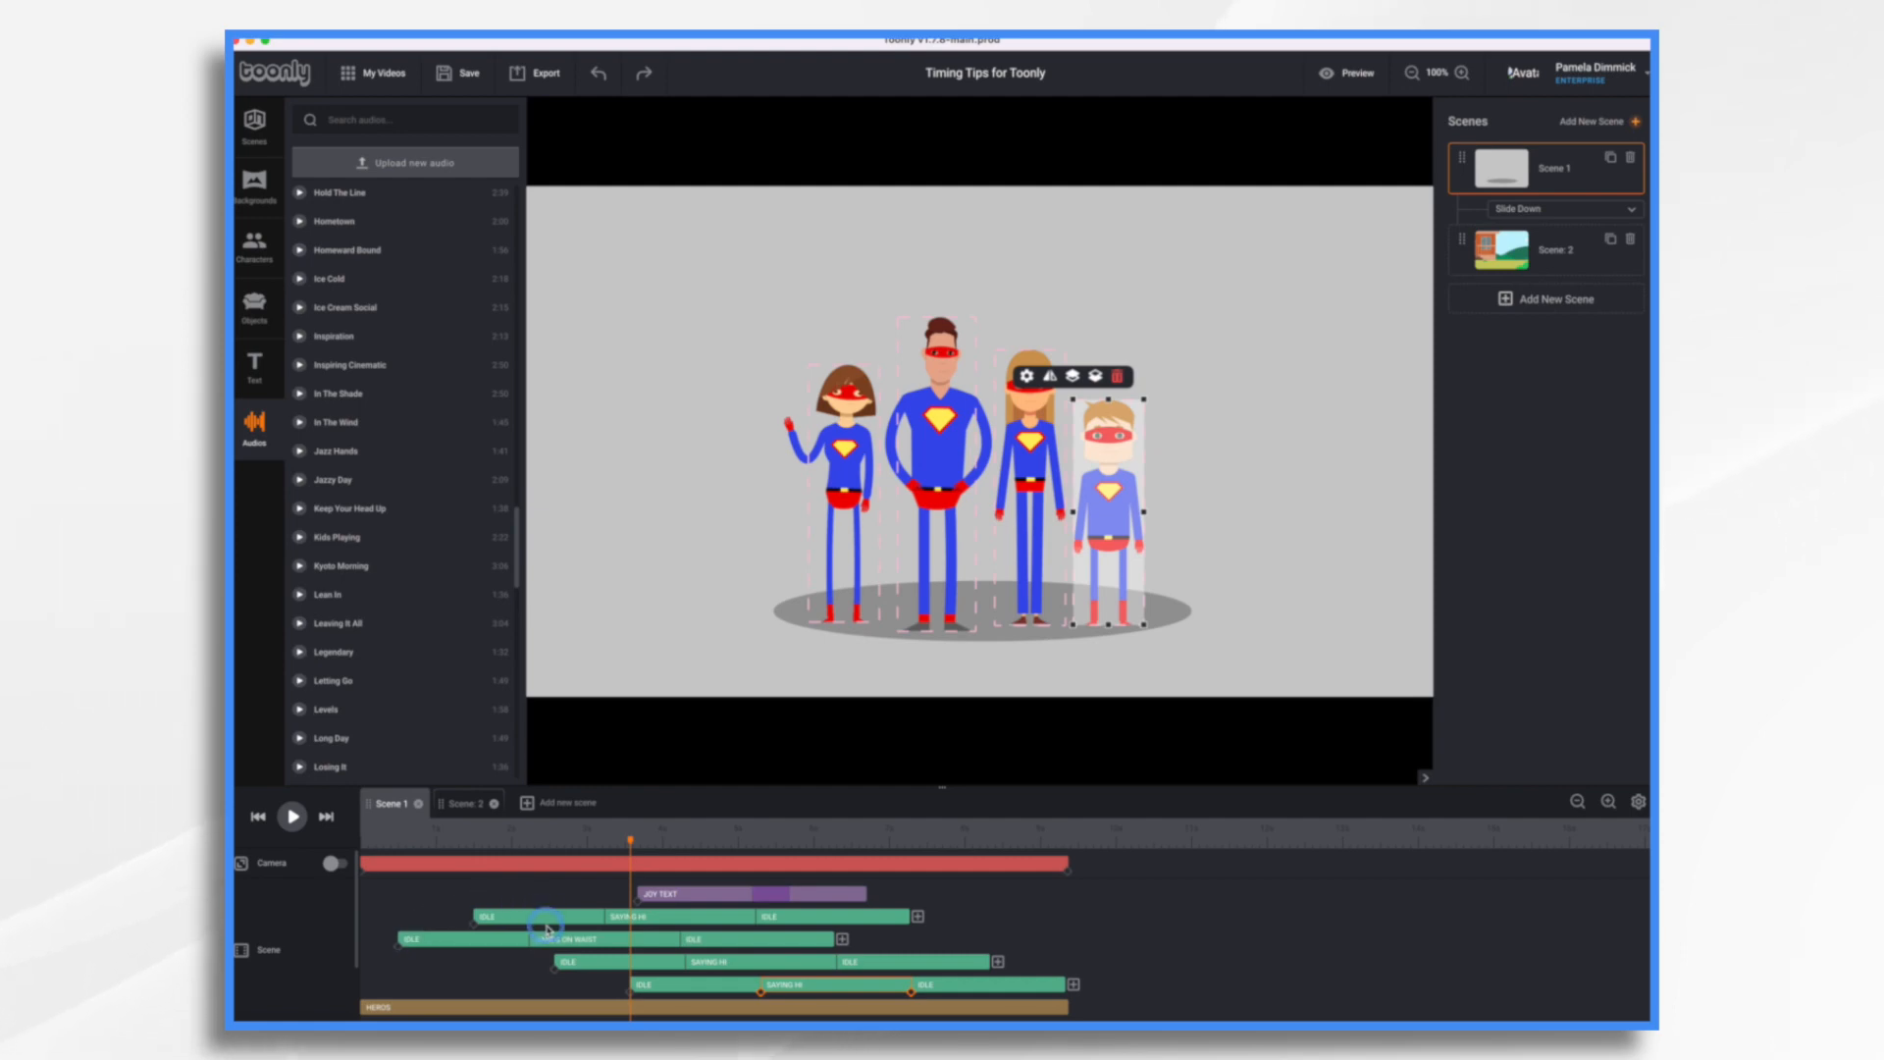
left_click(258, 816)
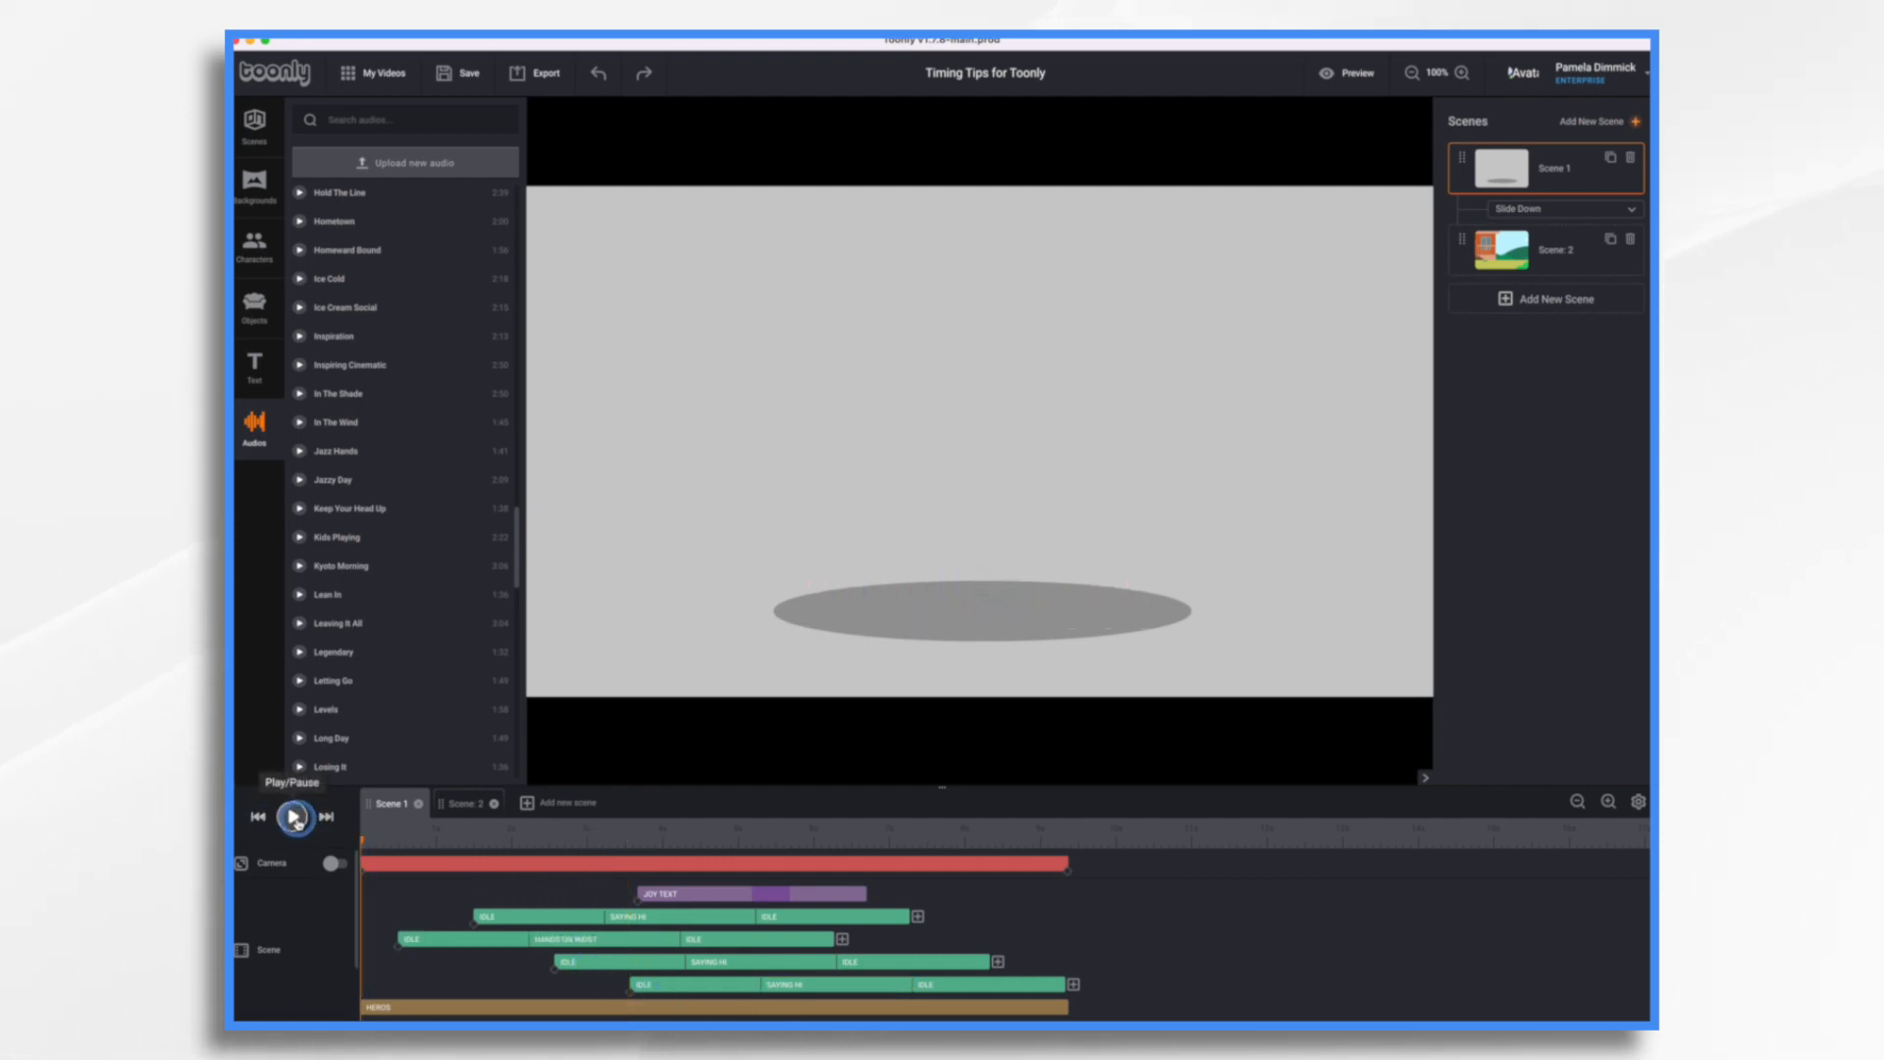
left_click(295, 818)
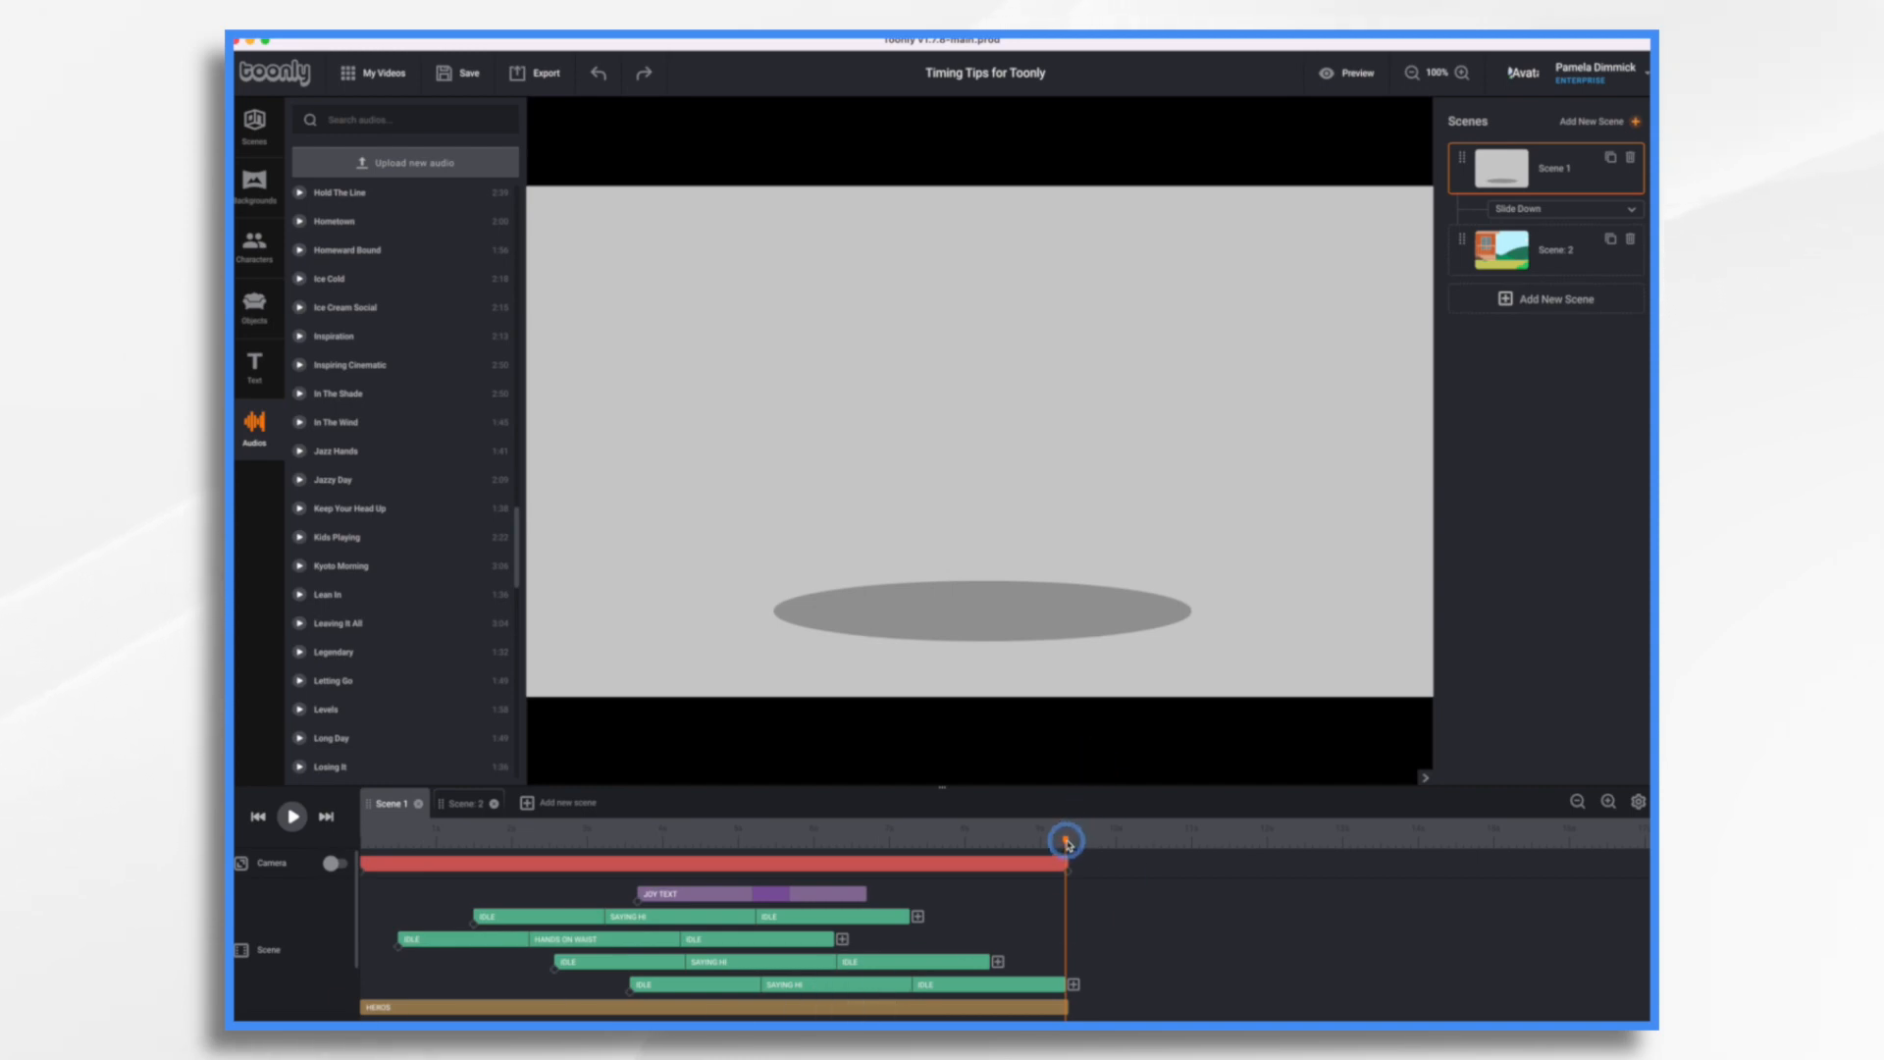
Extend the final Idle clips of the tall man and the blonde woman to the end of Scene 1
left_click_drag(1067, 842, 852, 841)
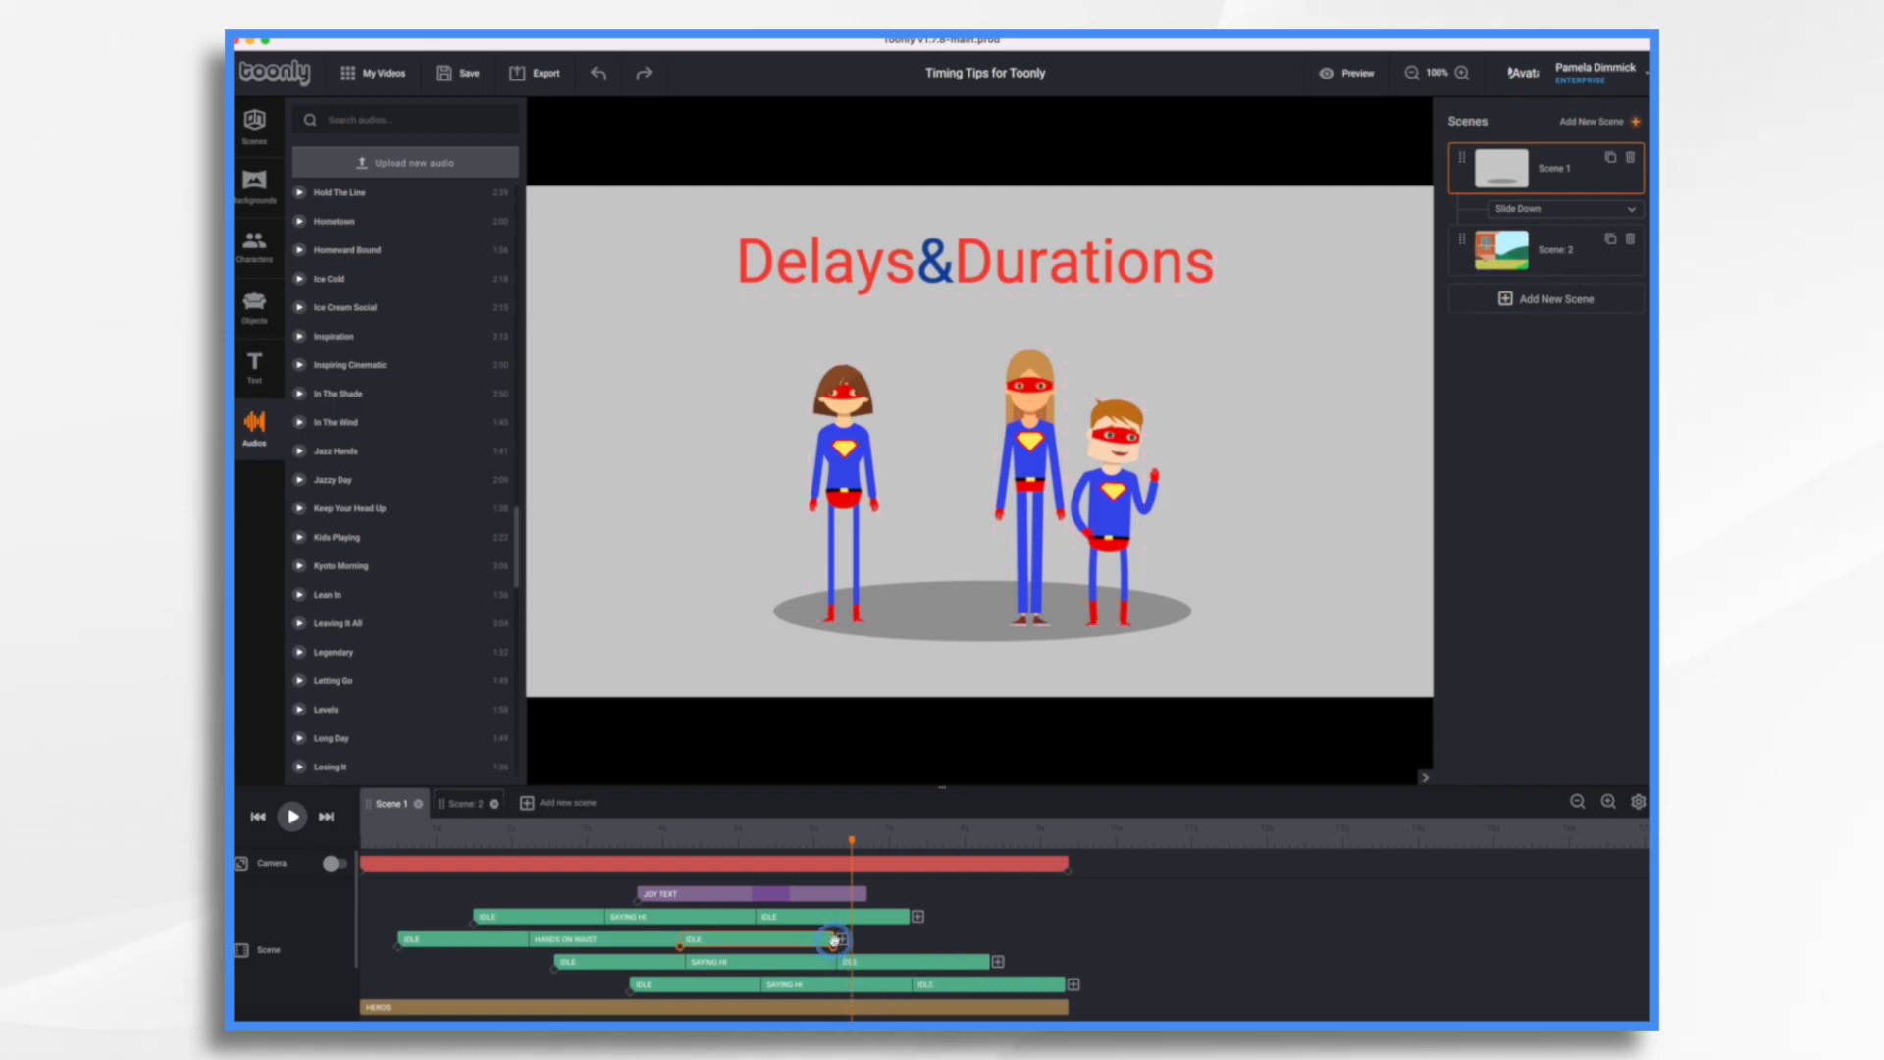
left_click_drag(832, 941, 1065, 937)
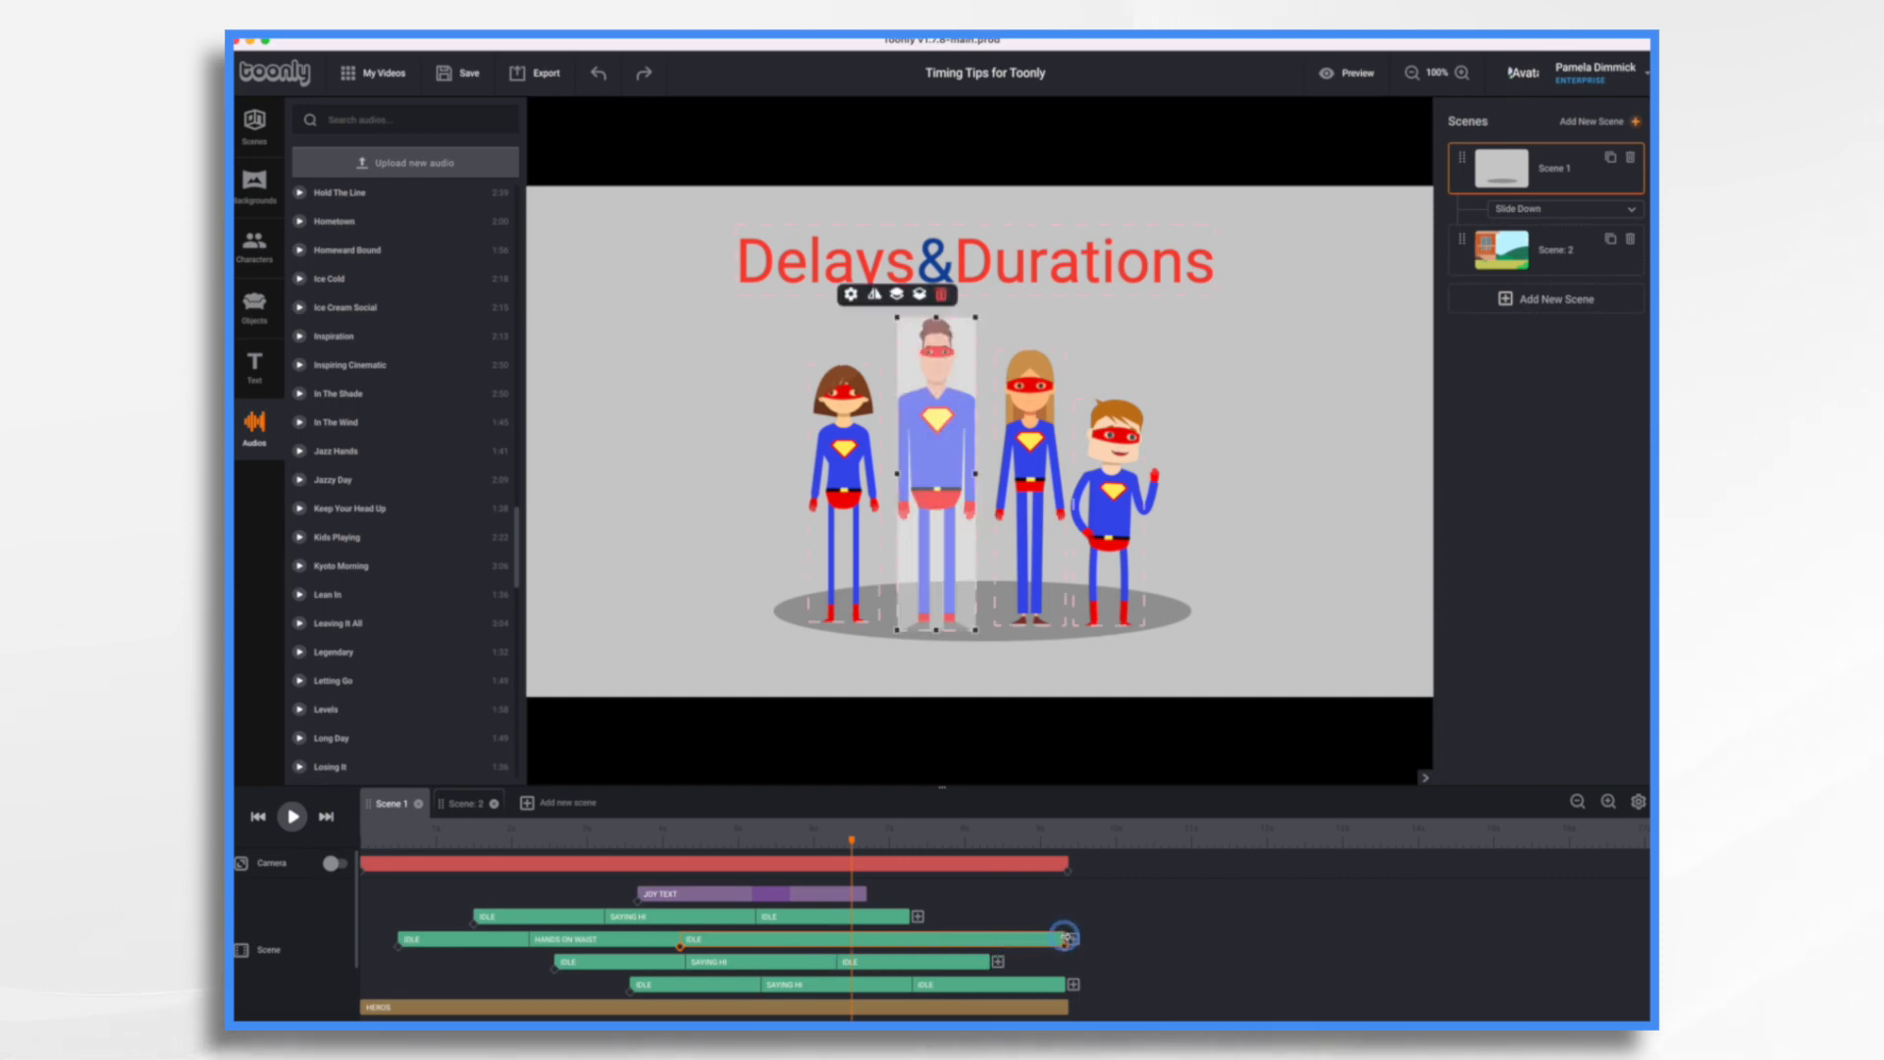
left_click(932, 965)
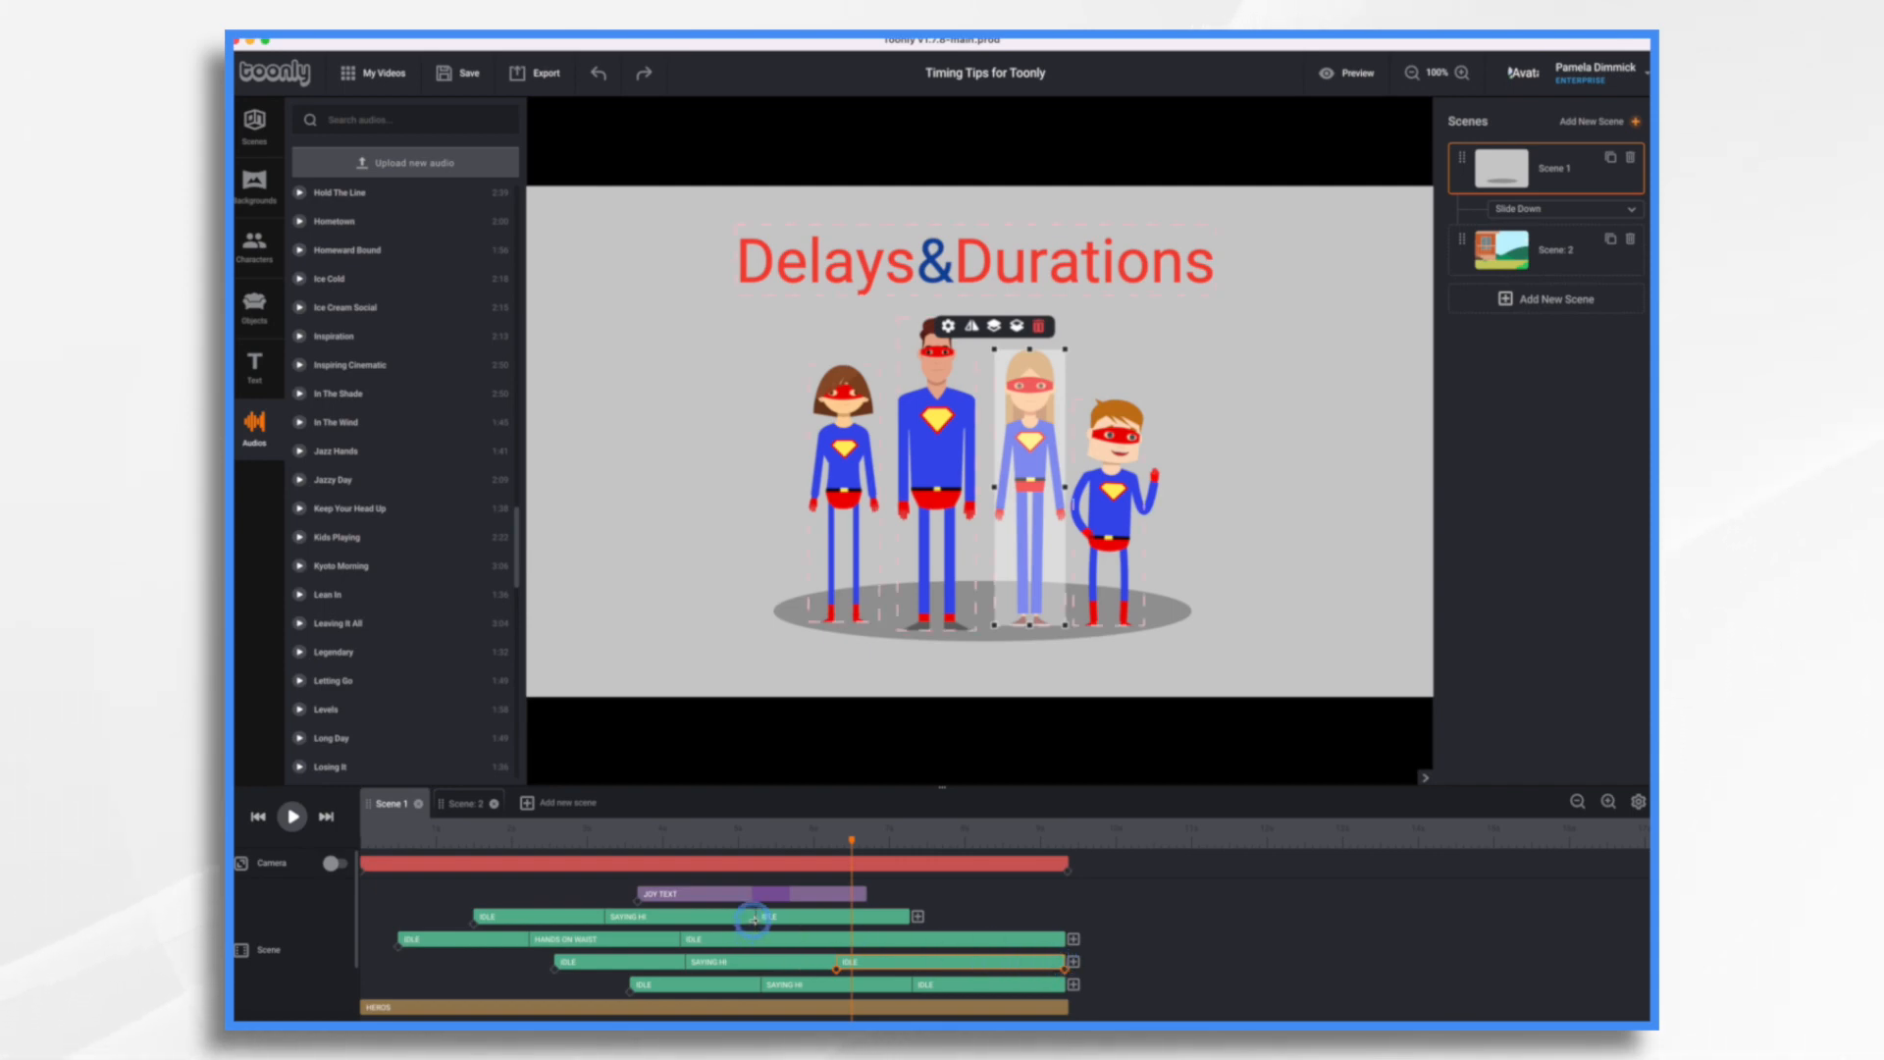
Lengthen the brown-haired woman's Saying Hi clip and extend her final Idle clip to the end of Scene 1
left_click_drag(756, 916, 821, 922)
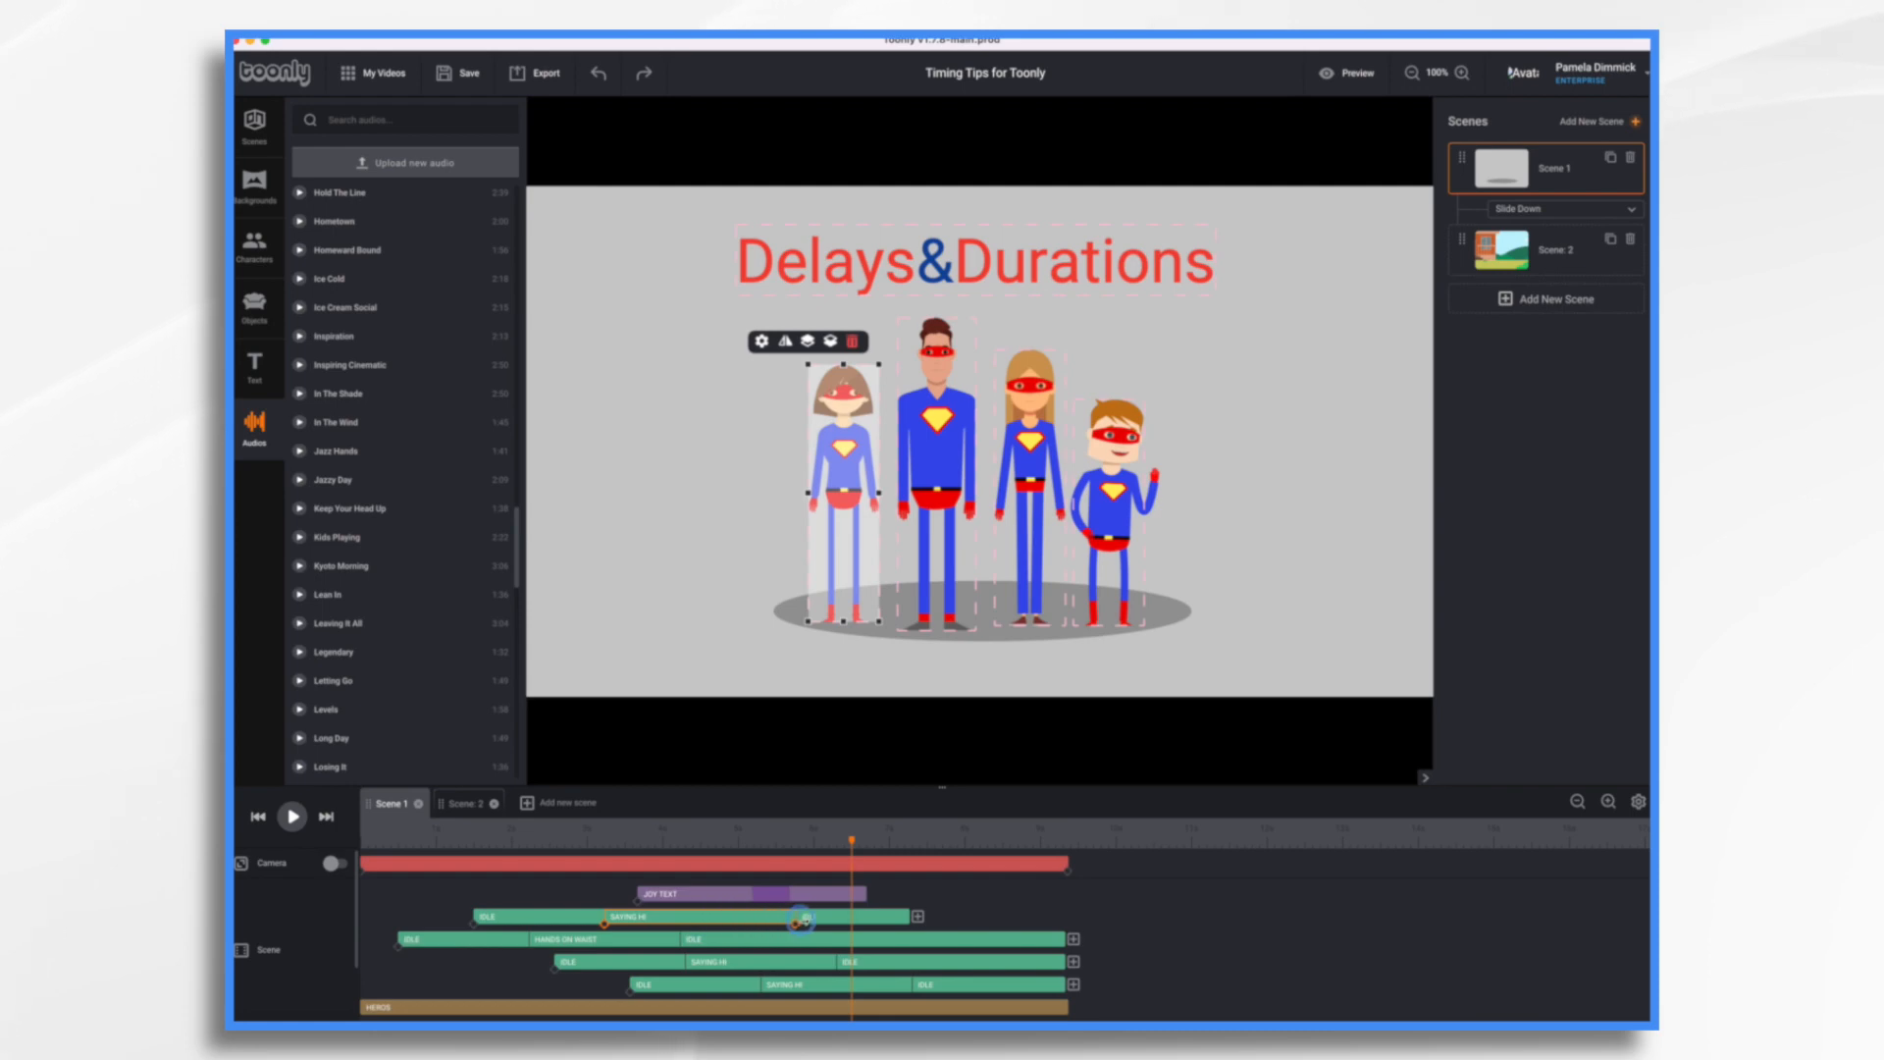
left_click_drag(800, 920, 871, 920)
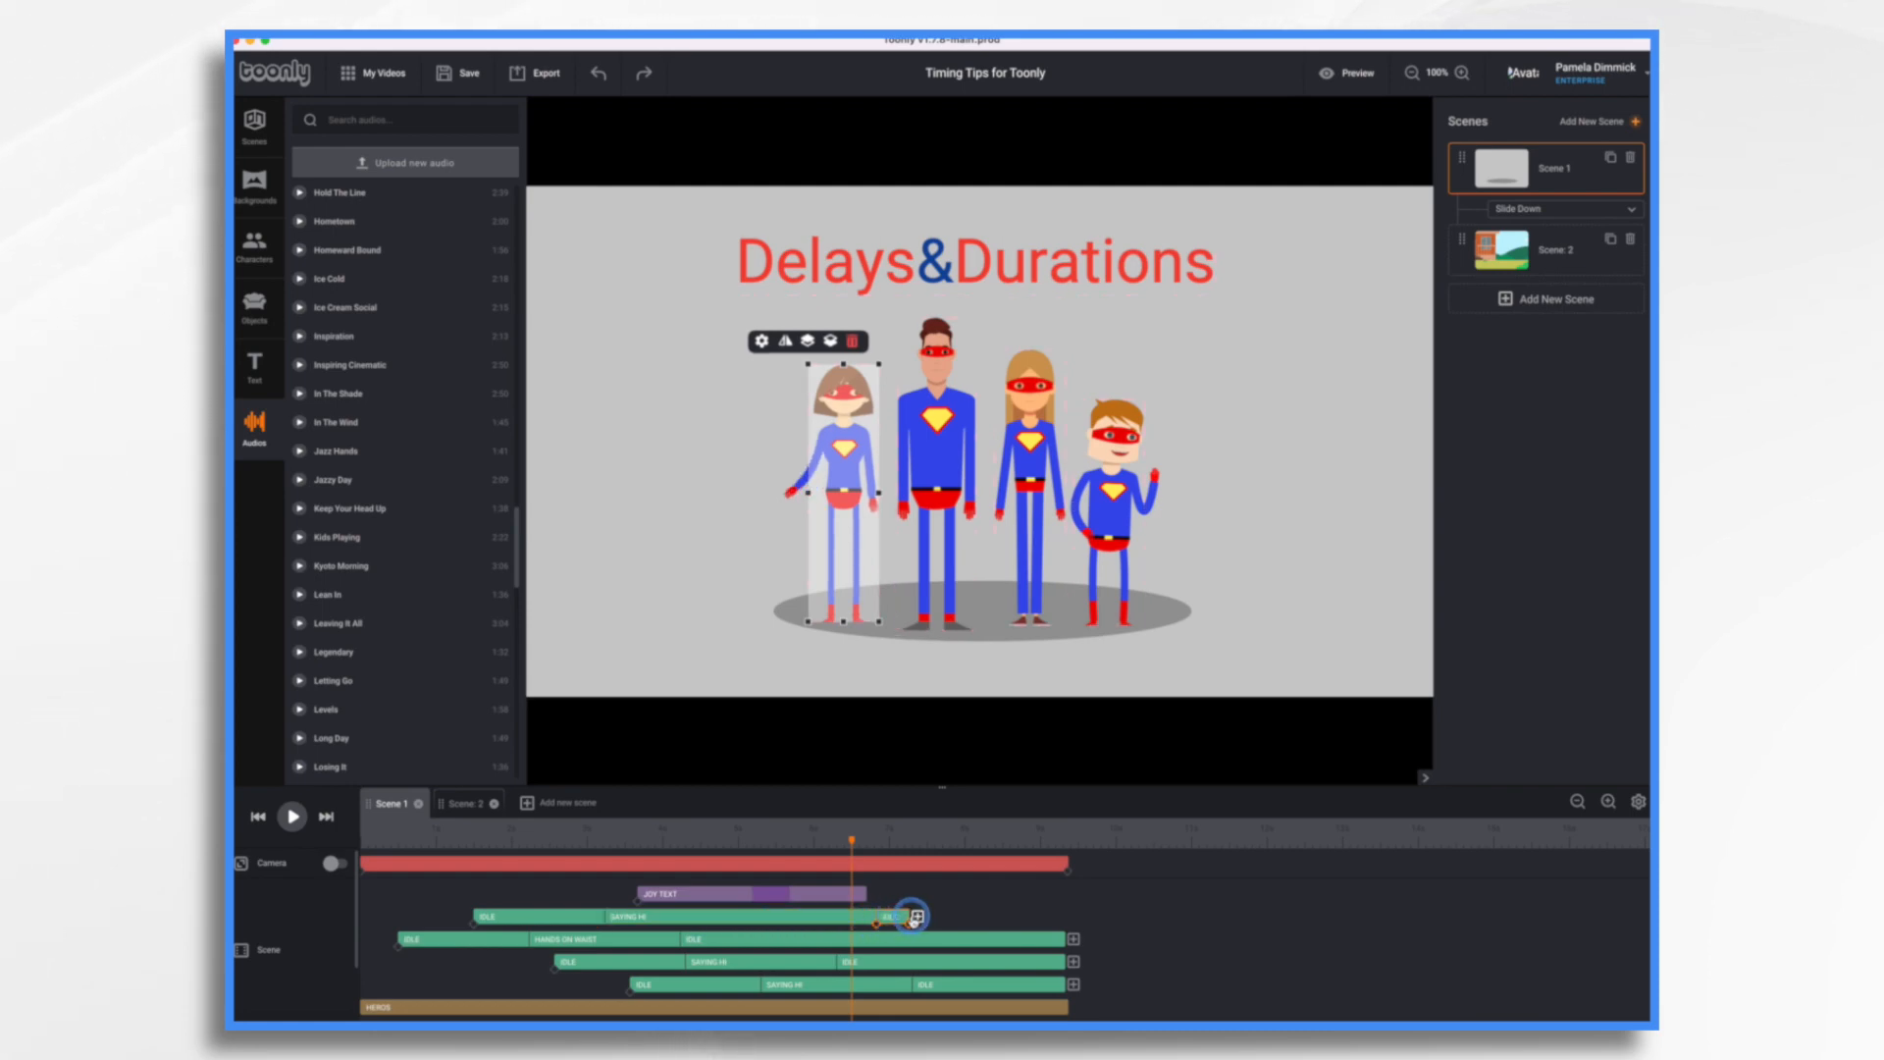
left_click_drag(908, 916, 1060, 917)
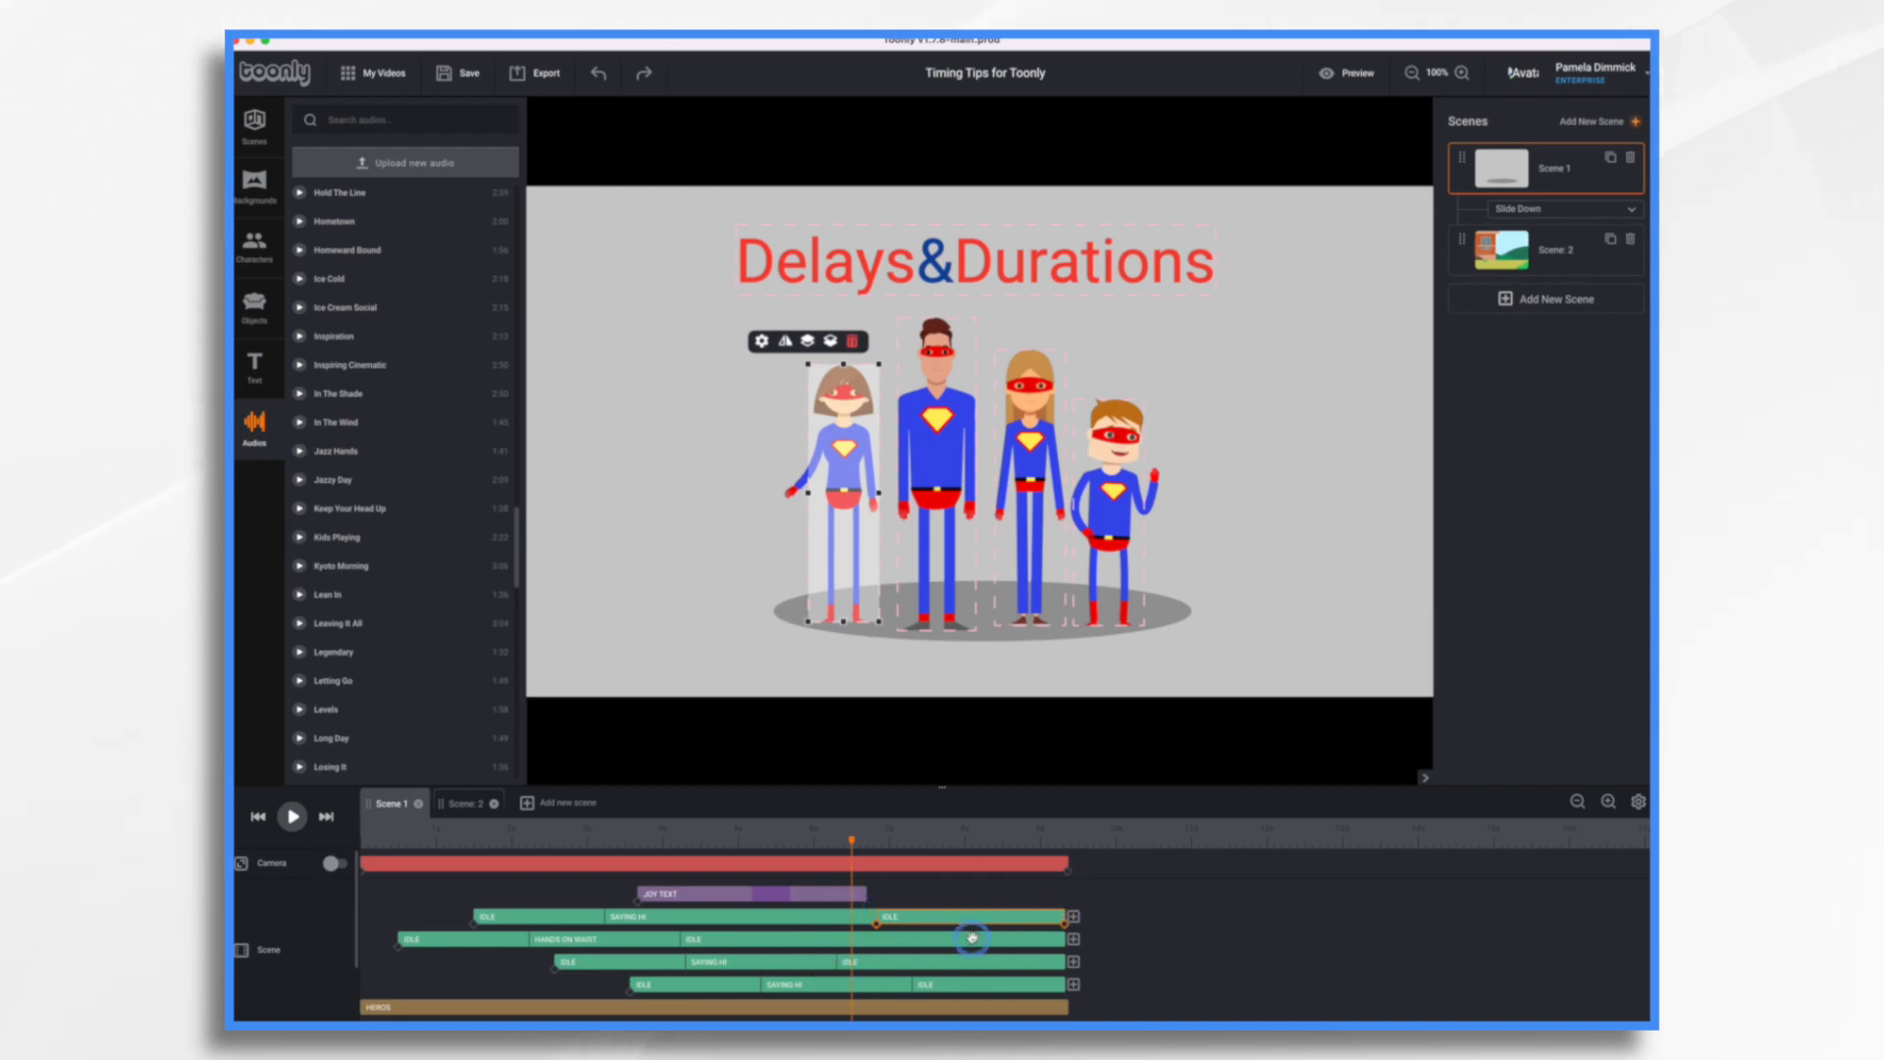
Replay Scene 1 from the start to check the clip durations, and open Scene 2's timeline
left_click(257, 818)
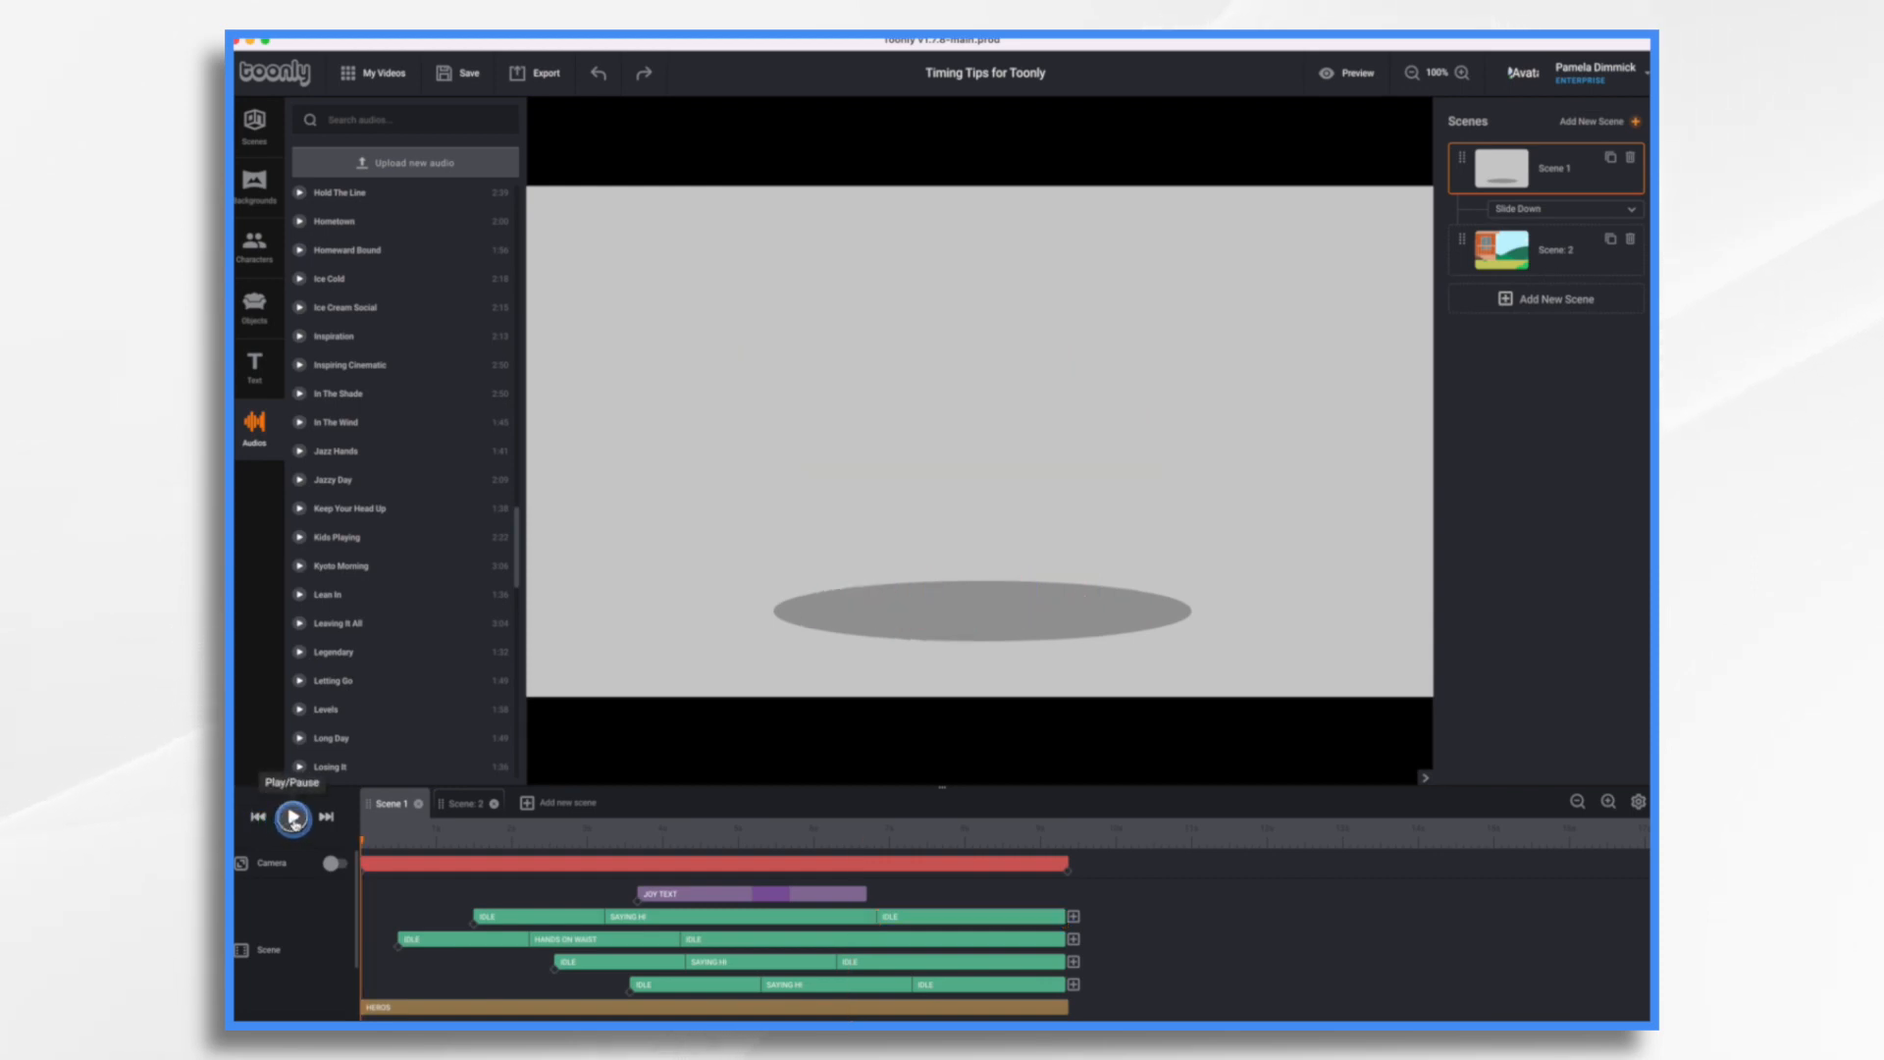
left_click(292, 818)
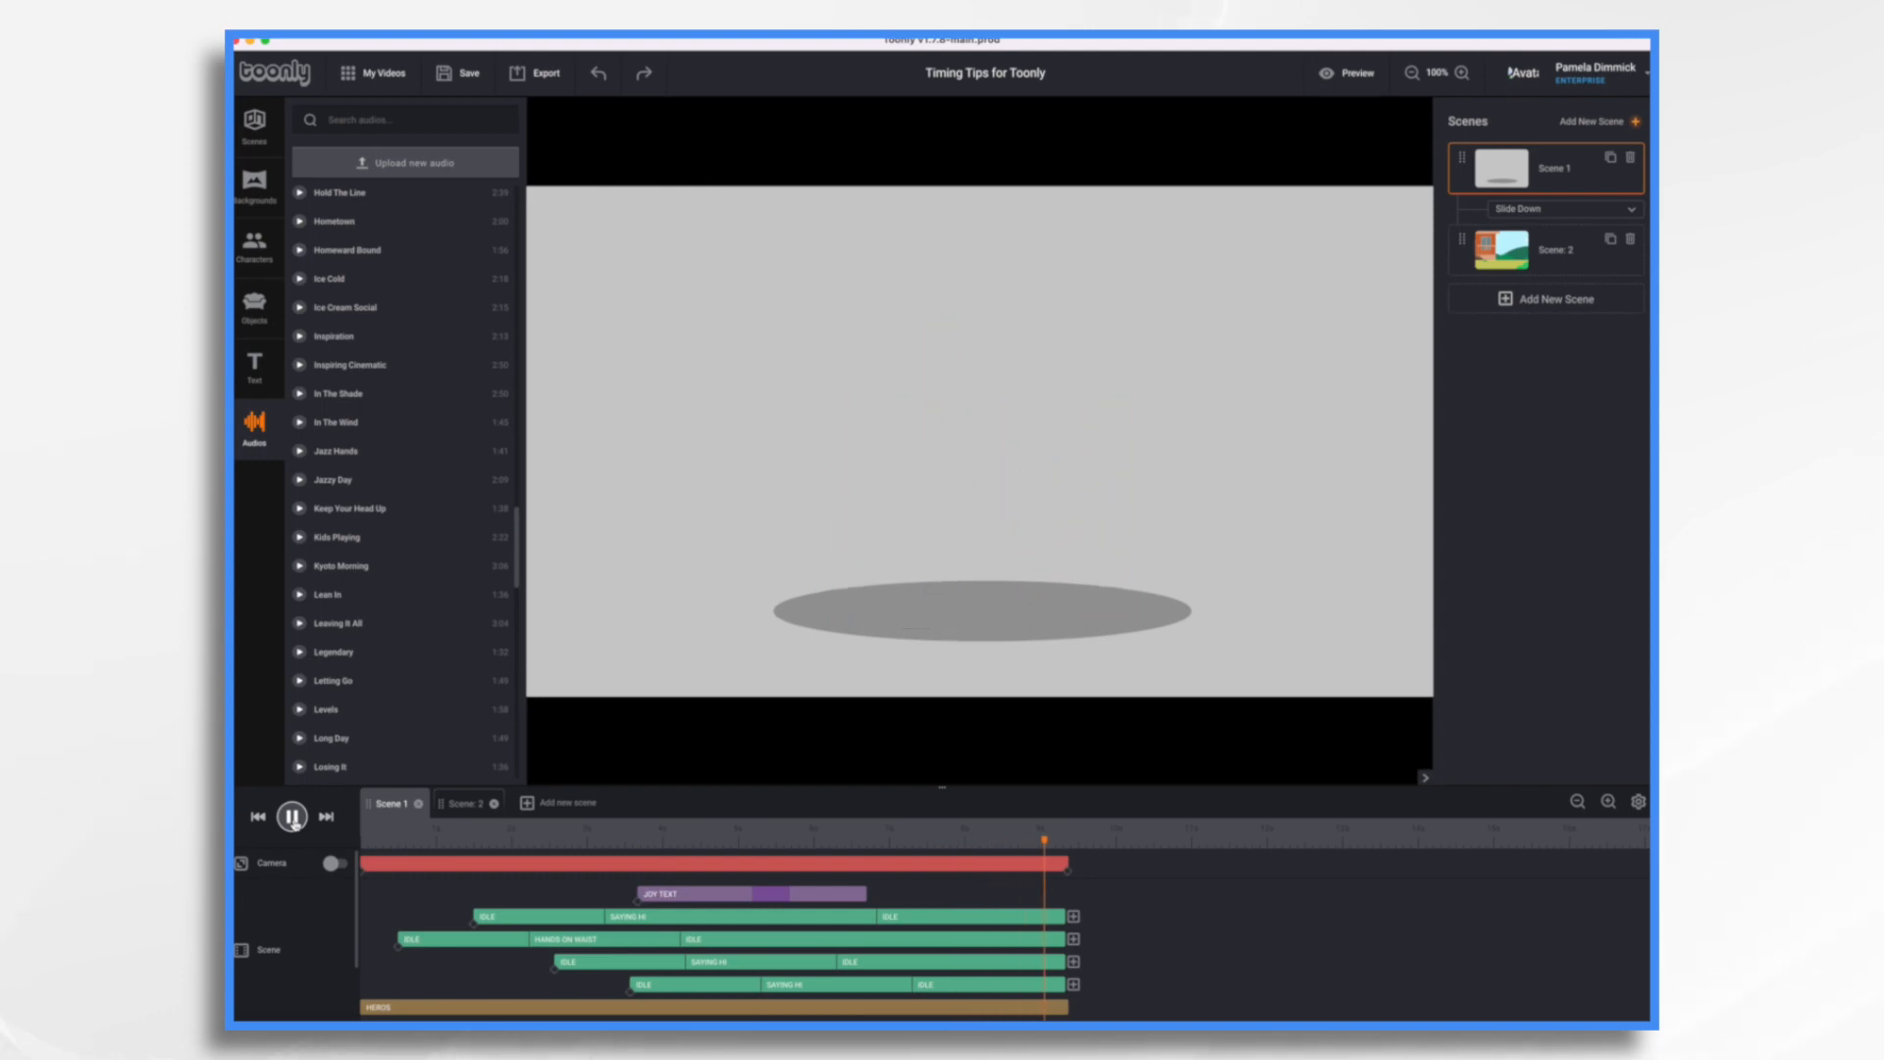
left_click(475, 804)
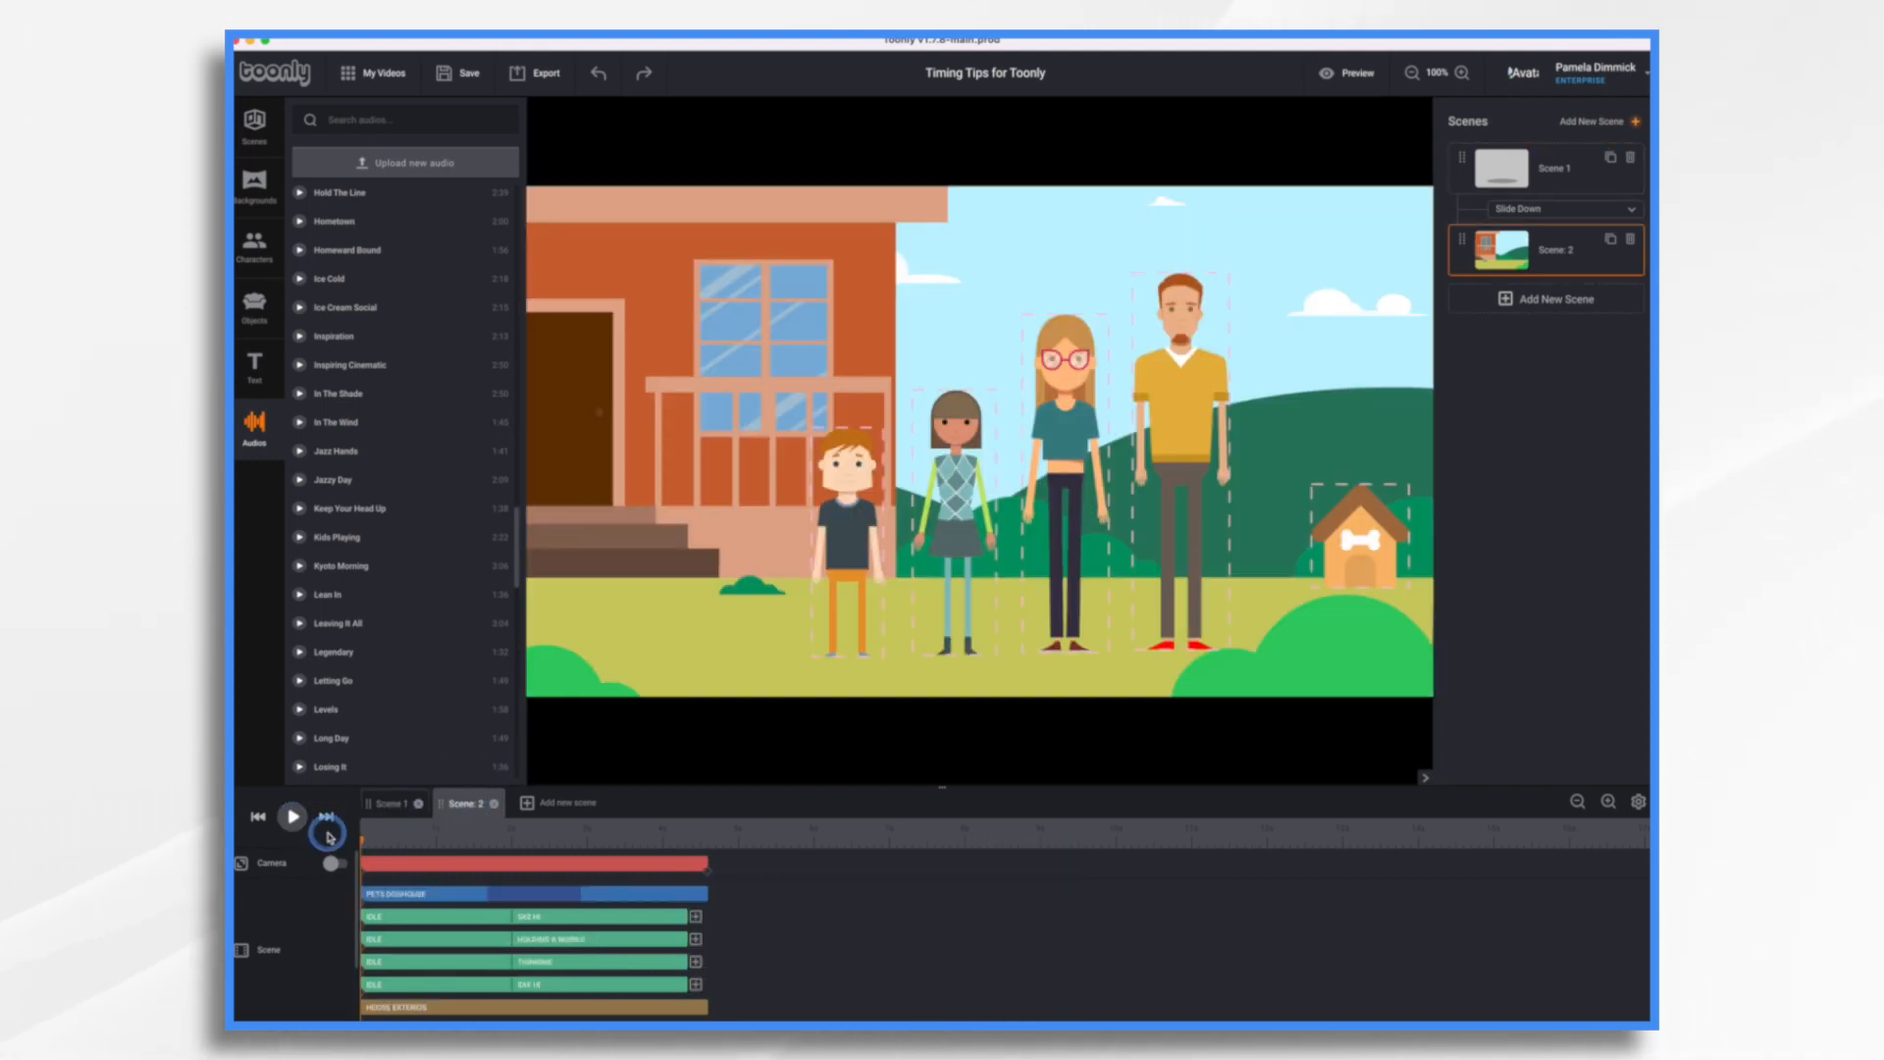
Return to Scene 1 and add the Jazz Hands audio to its Music track from the start of the scene
left_click(393, 805)
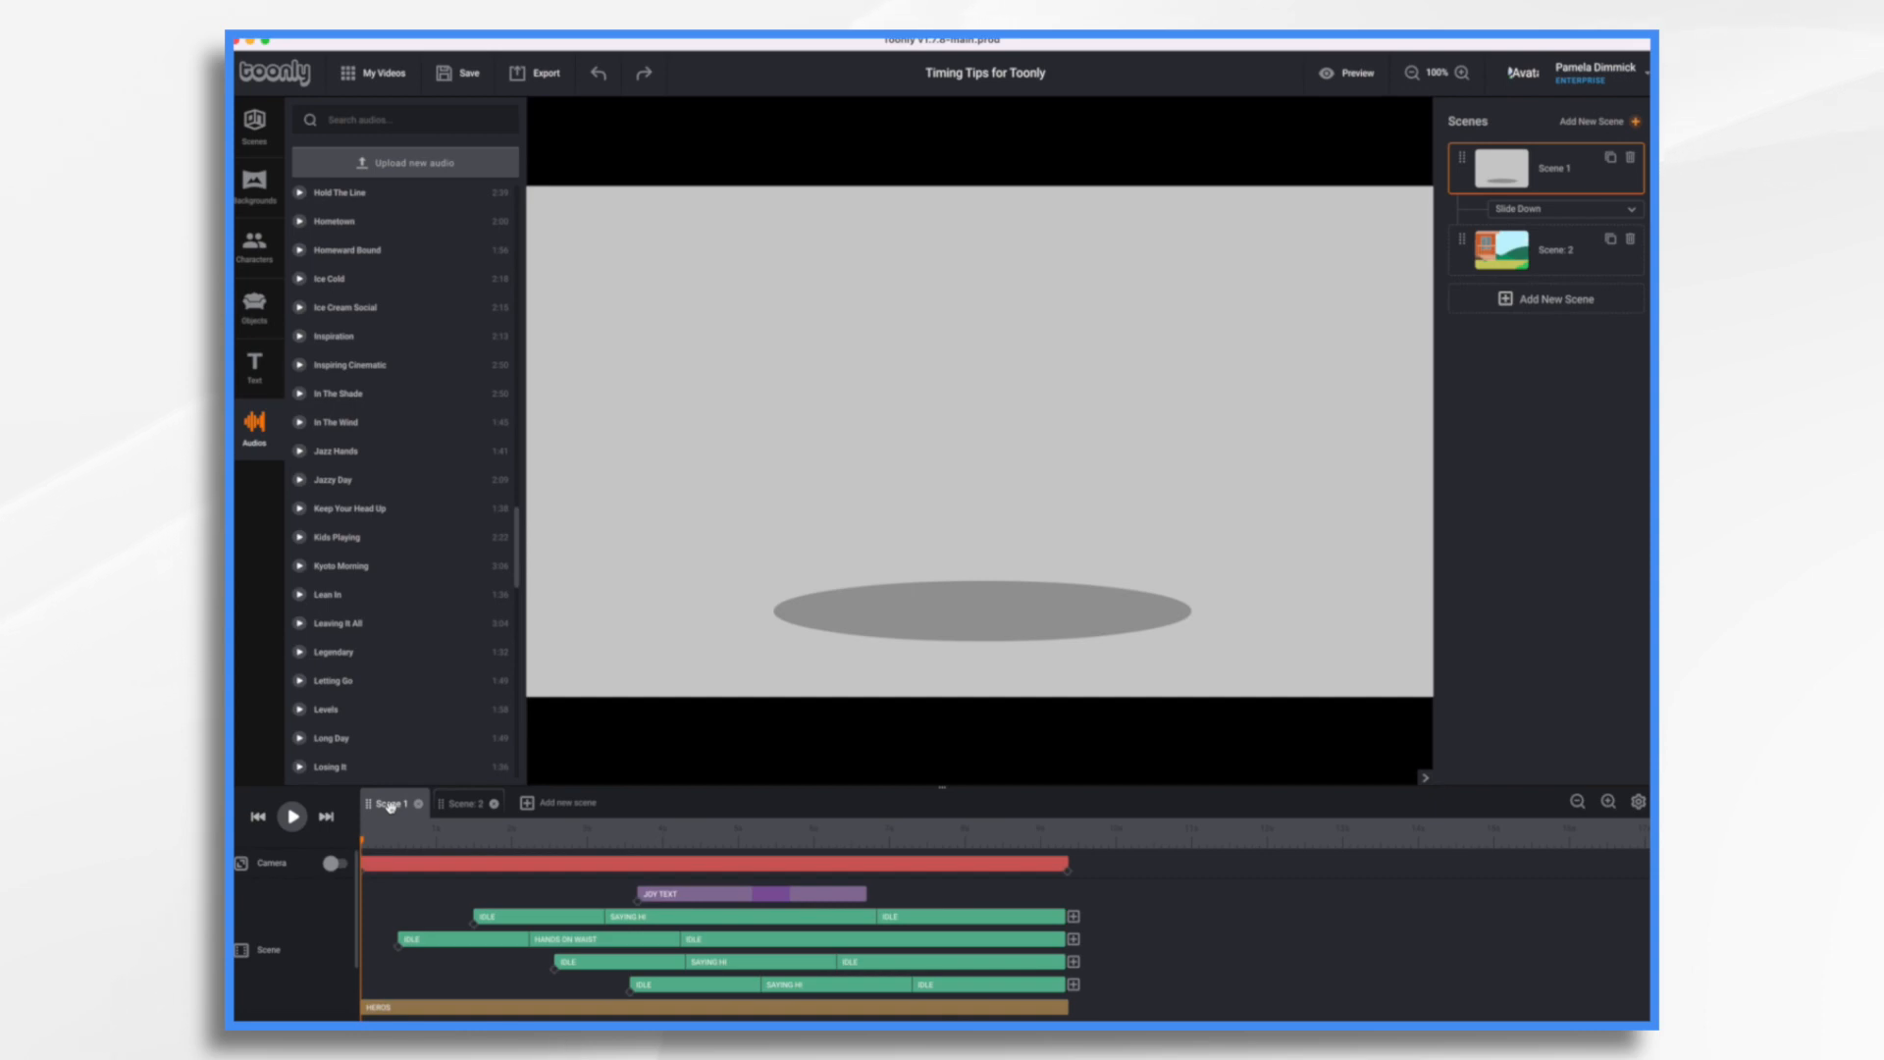
scroll(457, 966, "down", 3)
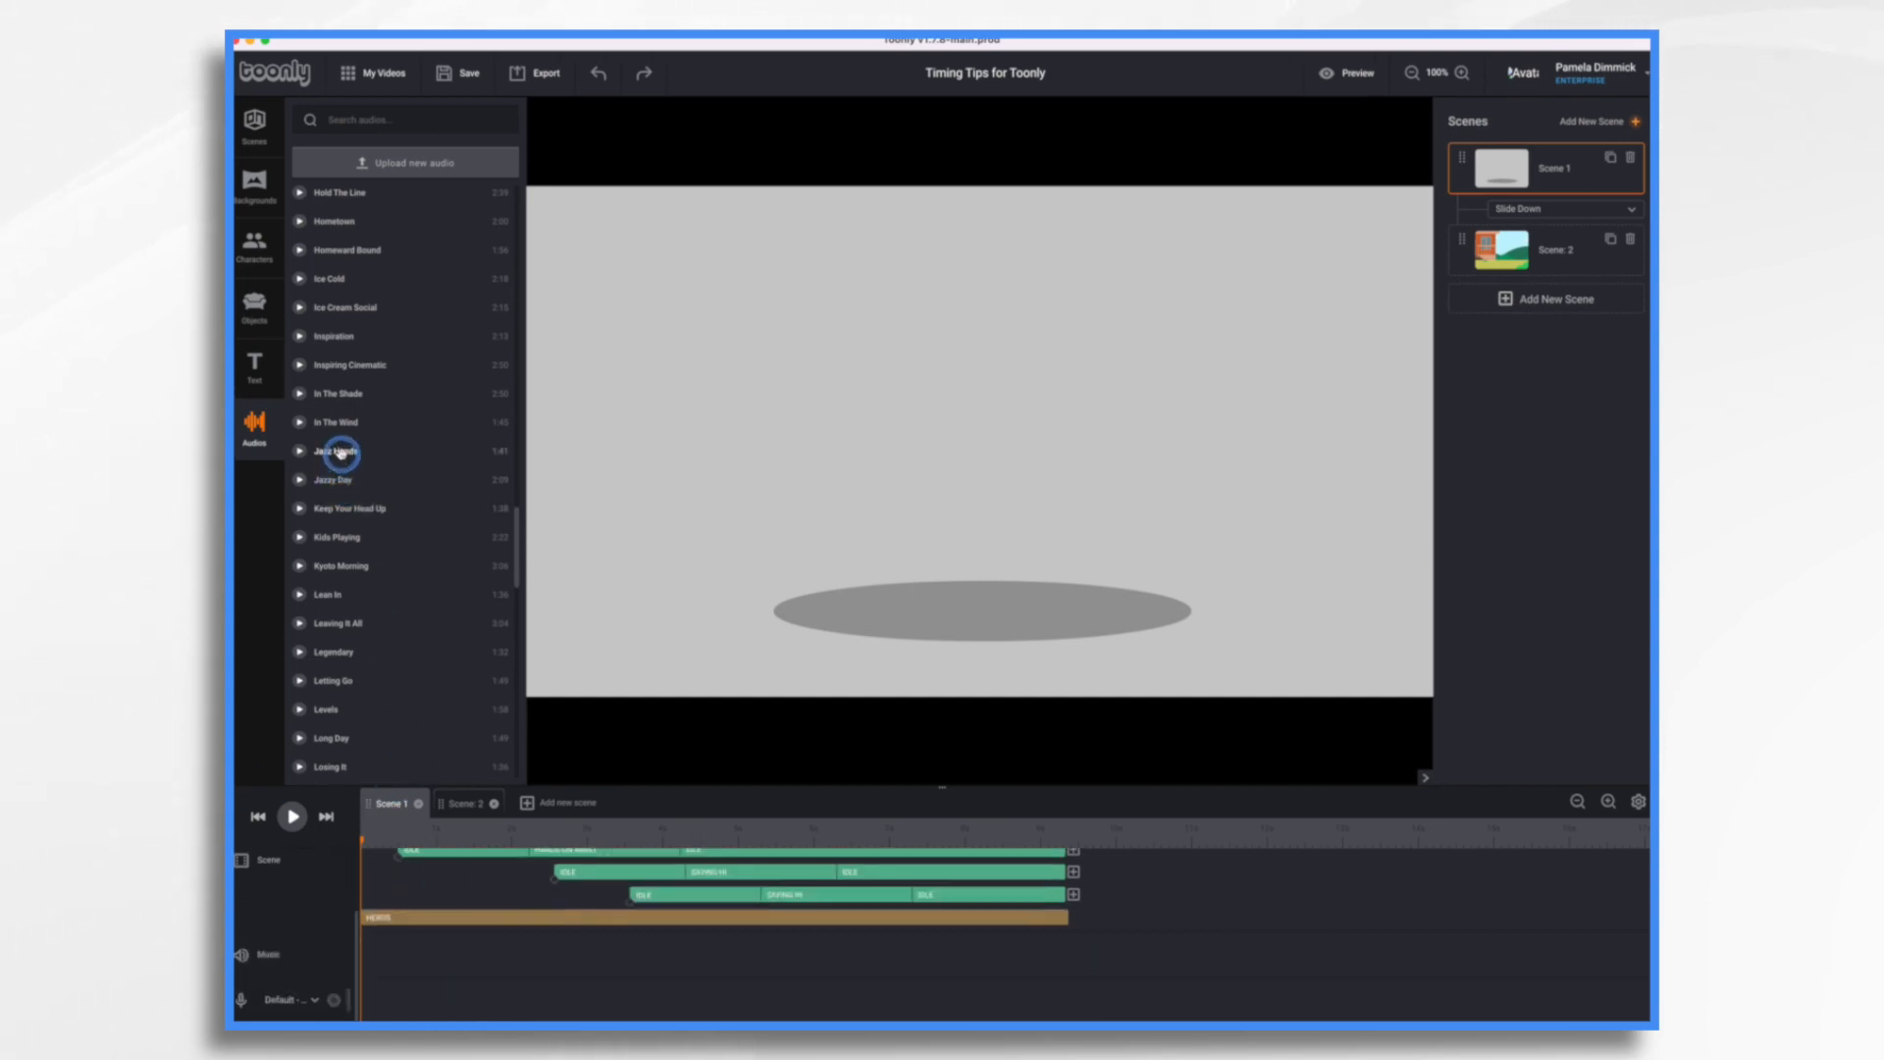
left_click_drag(339, 452, 419, 964)
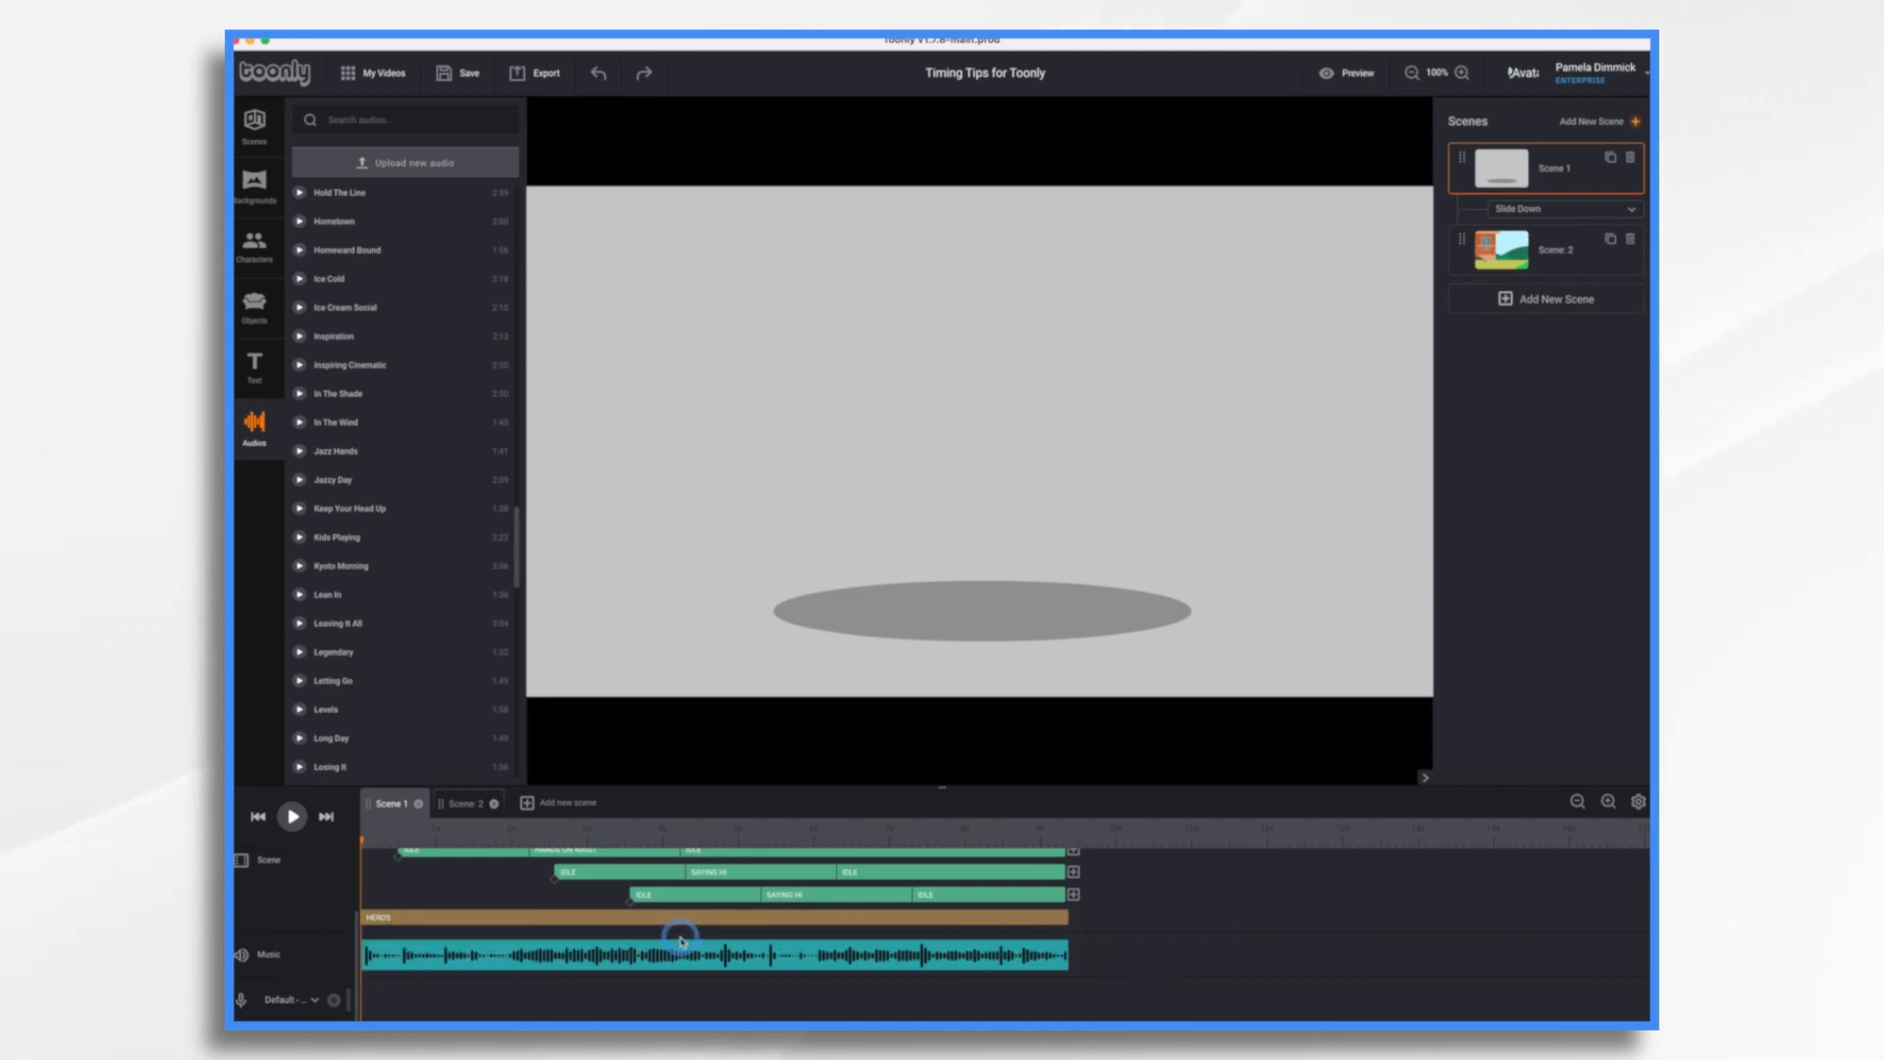
Open Scene 2 and try to adjust the Jazz Hands sound carried over into its Music track
scroll(1038, 951, "up", 3)
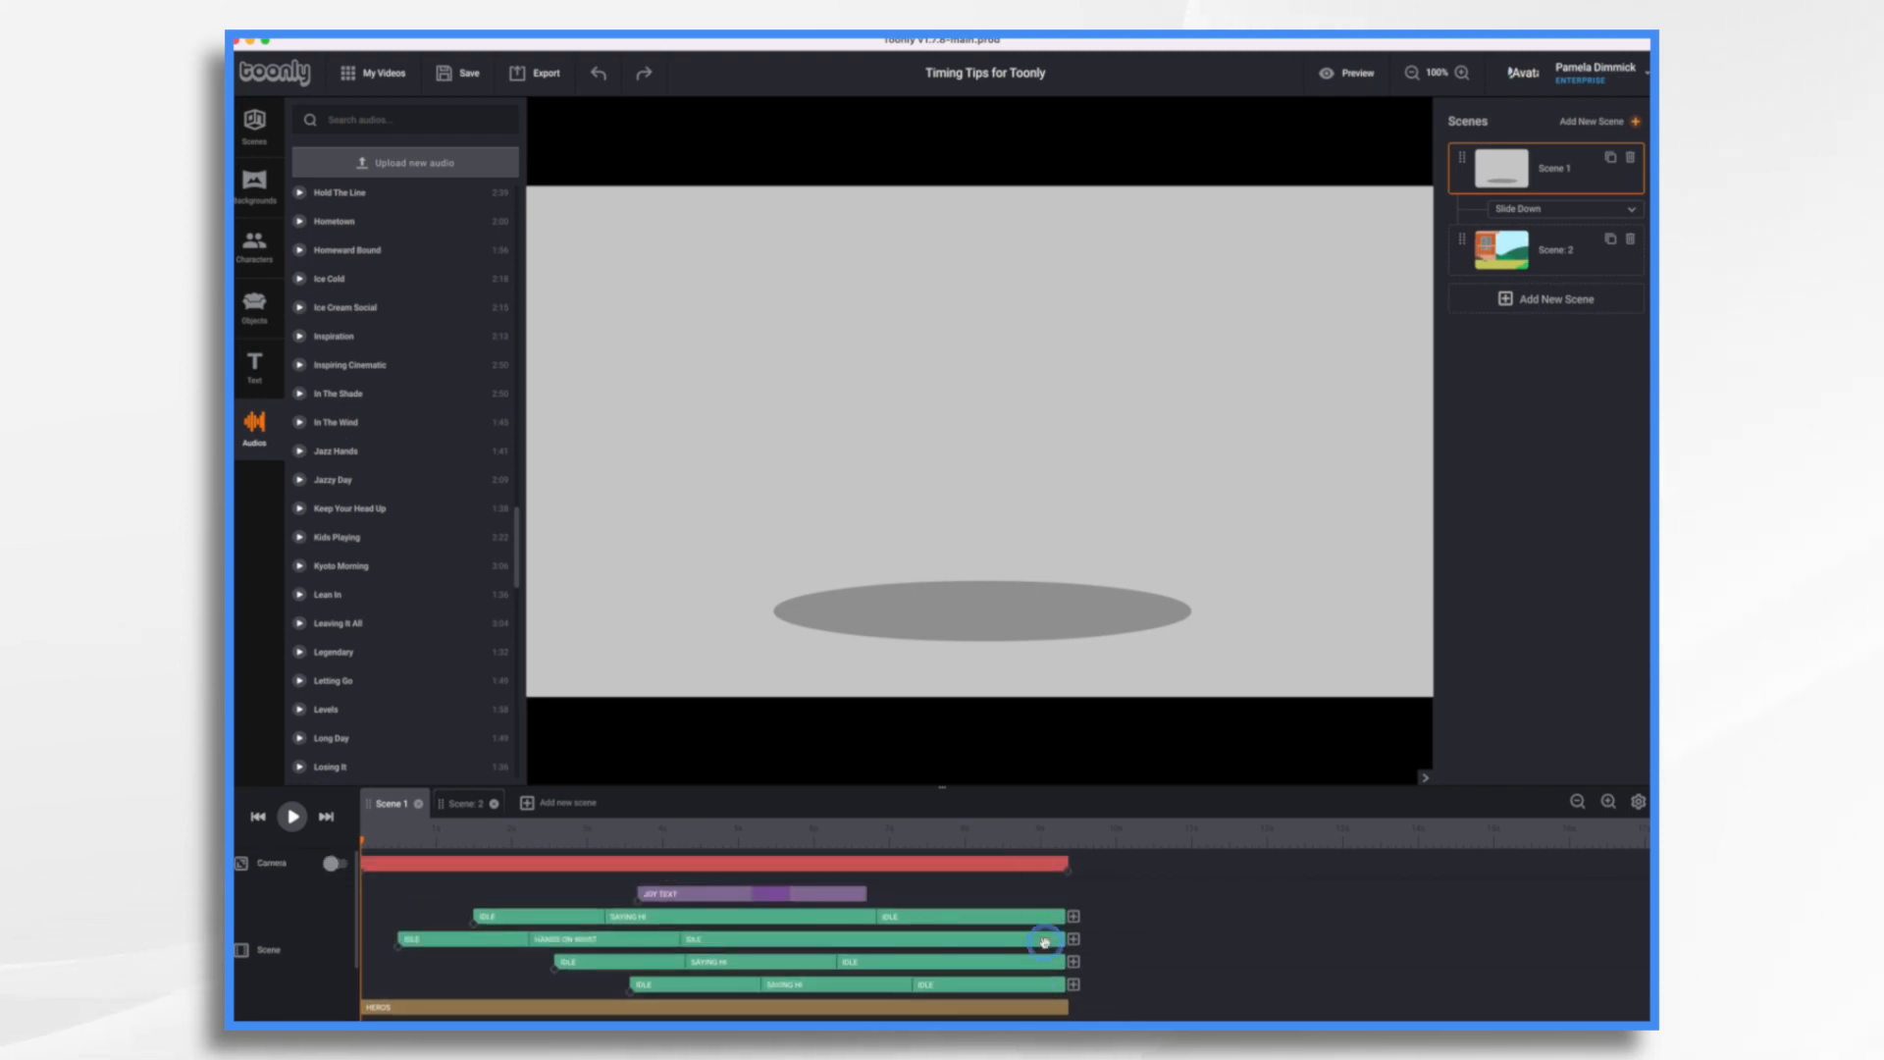
left_click(462, 803)
scroll(772, 1011, "down", 2)
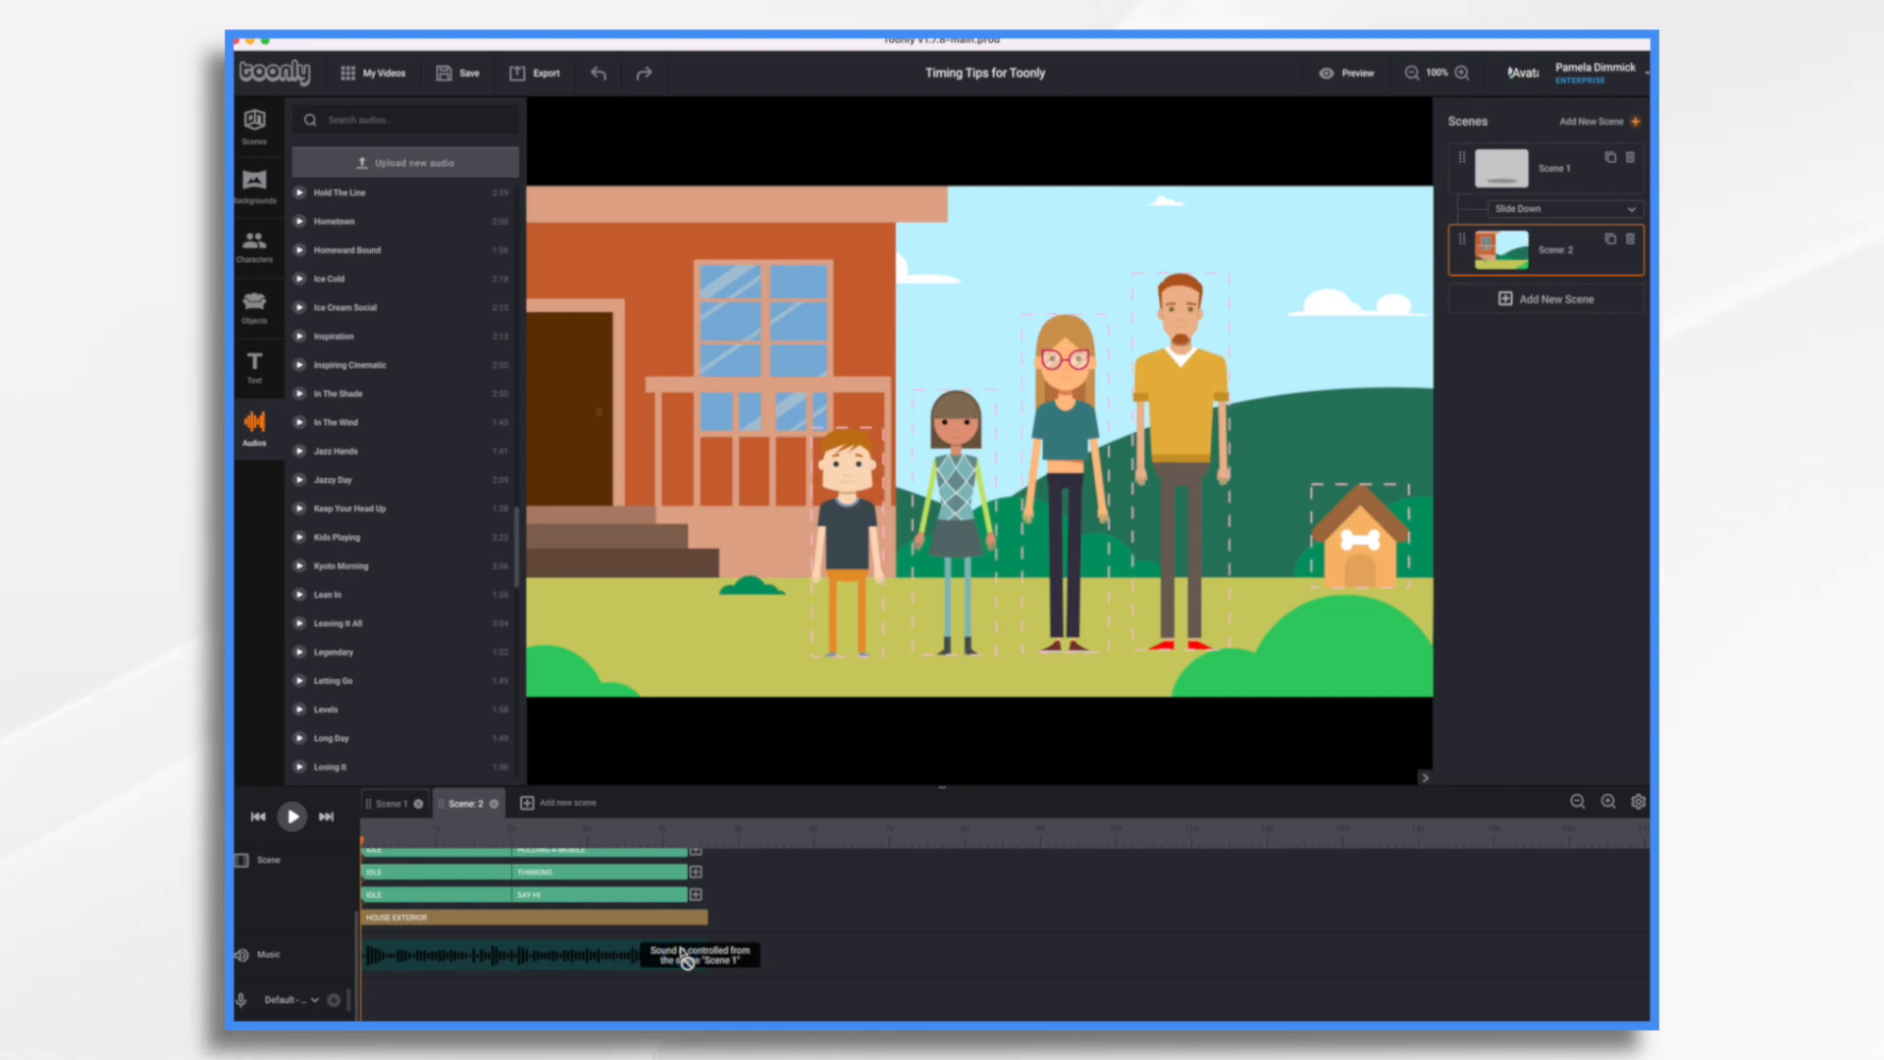
mouse_move(681, 950)
left_mouse_down()
mouse_move(663, 958)
mouse_move(715, 957)
left_mouse_up()
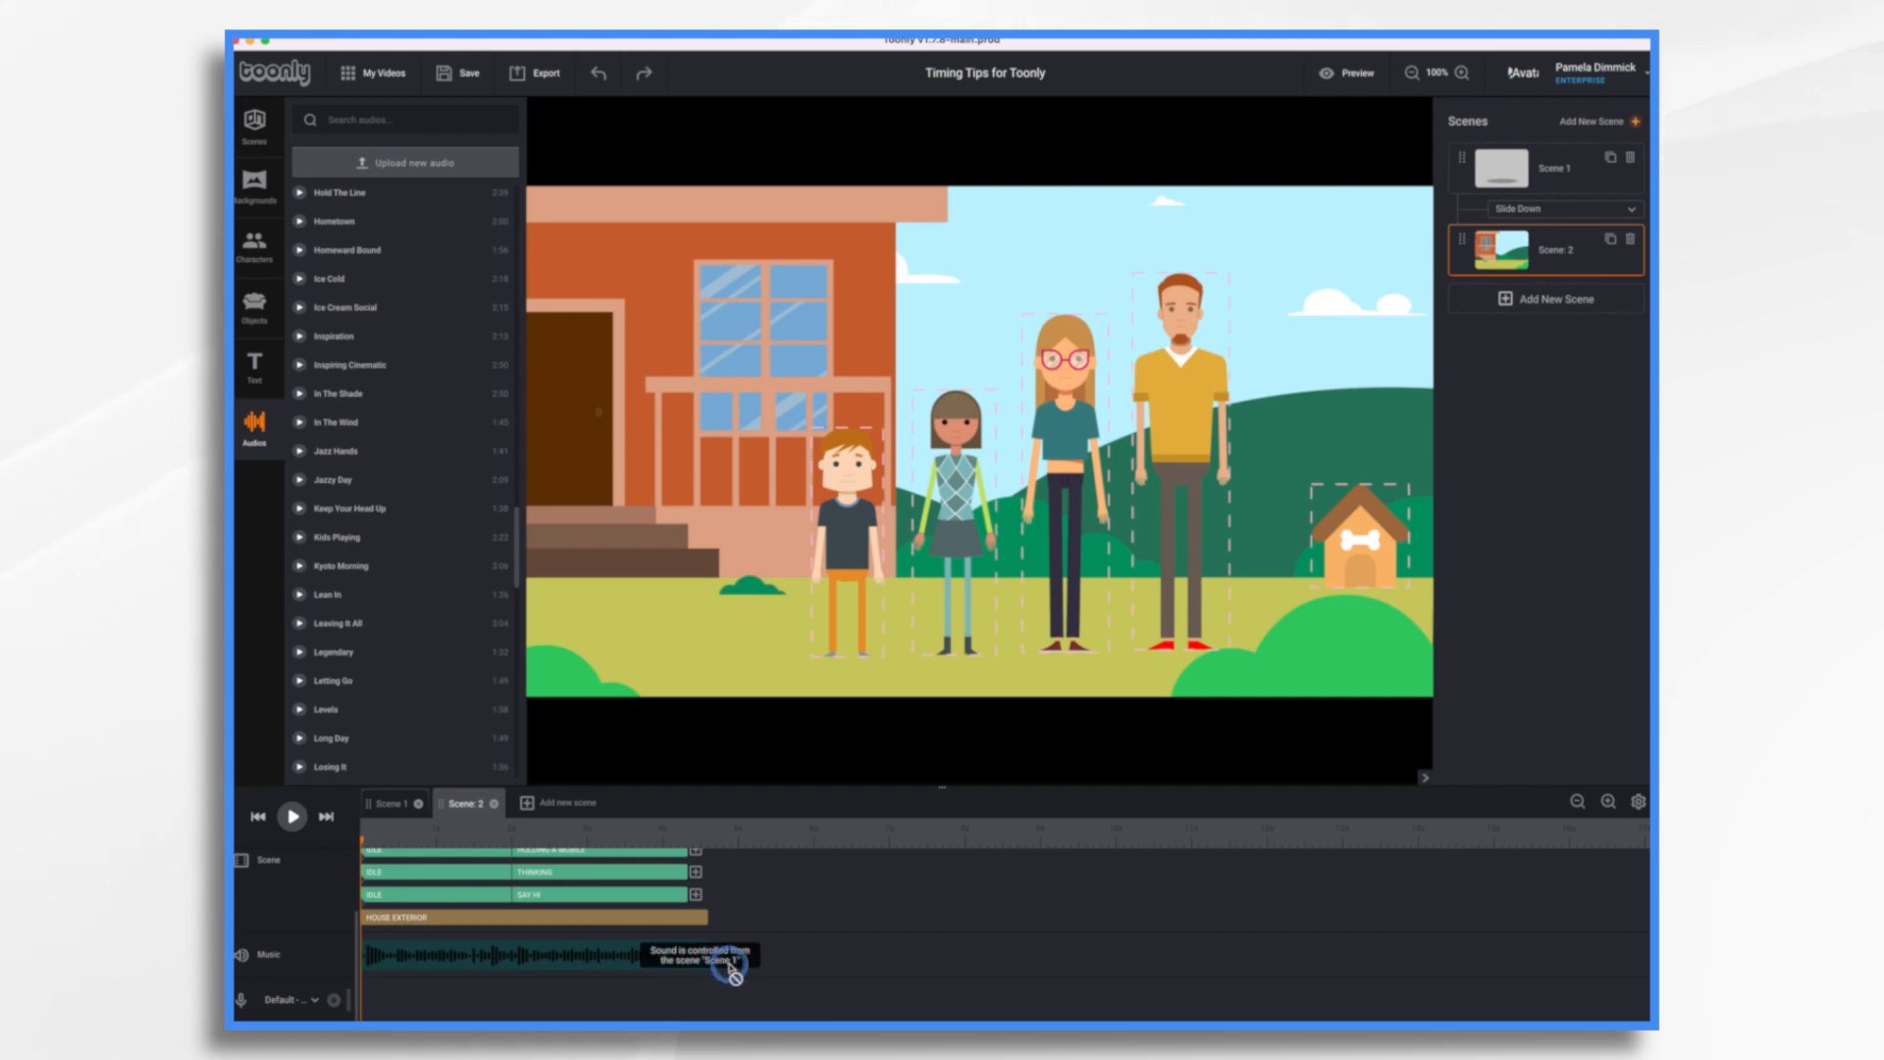
Return to Scene 1 and turn off Playthrough for the Jazz Hands clip
left_click(397, 804)
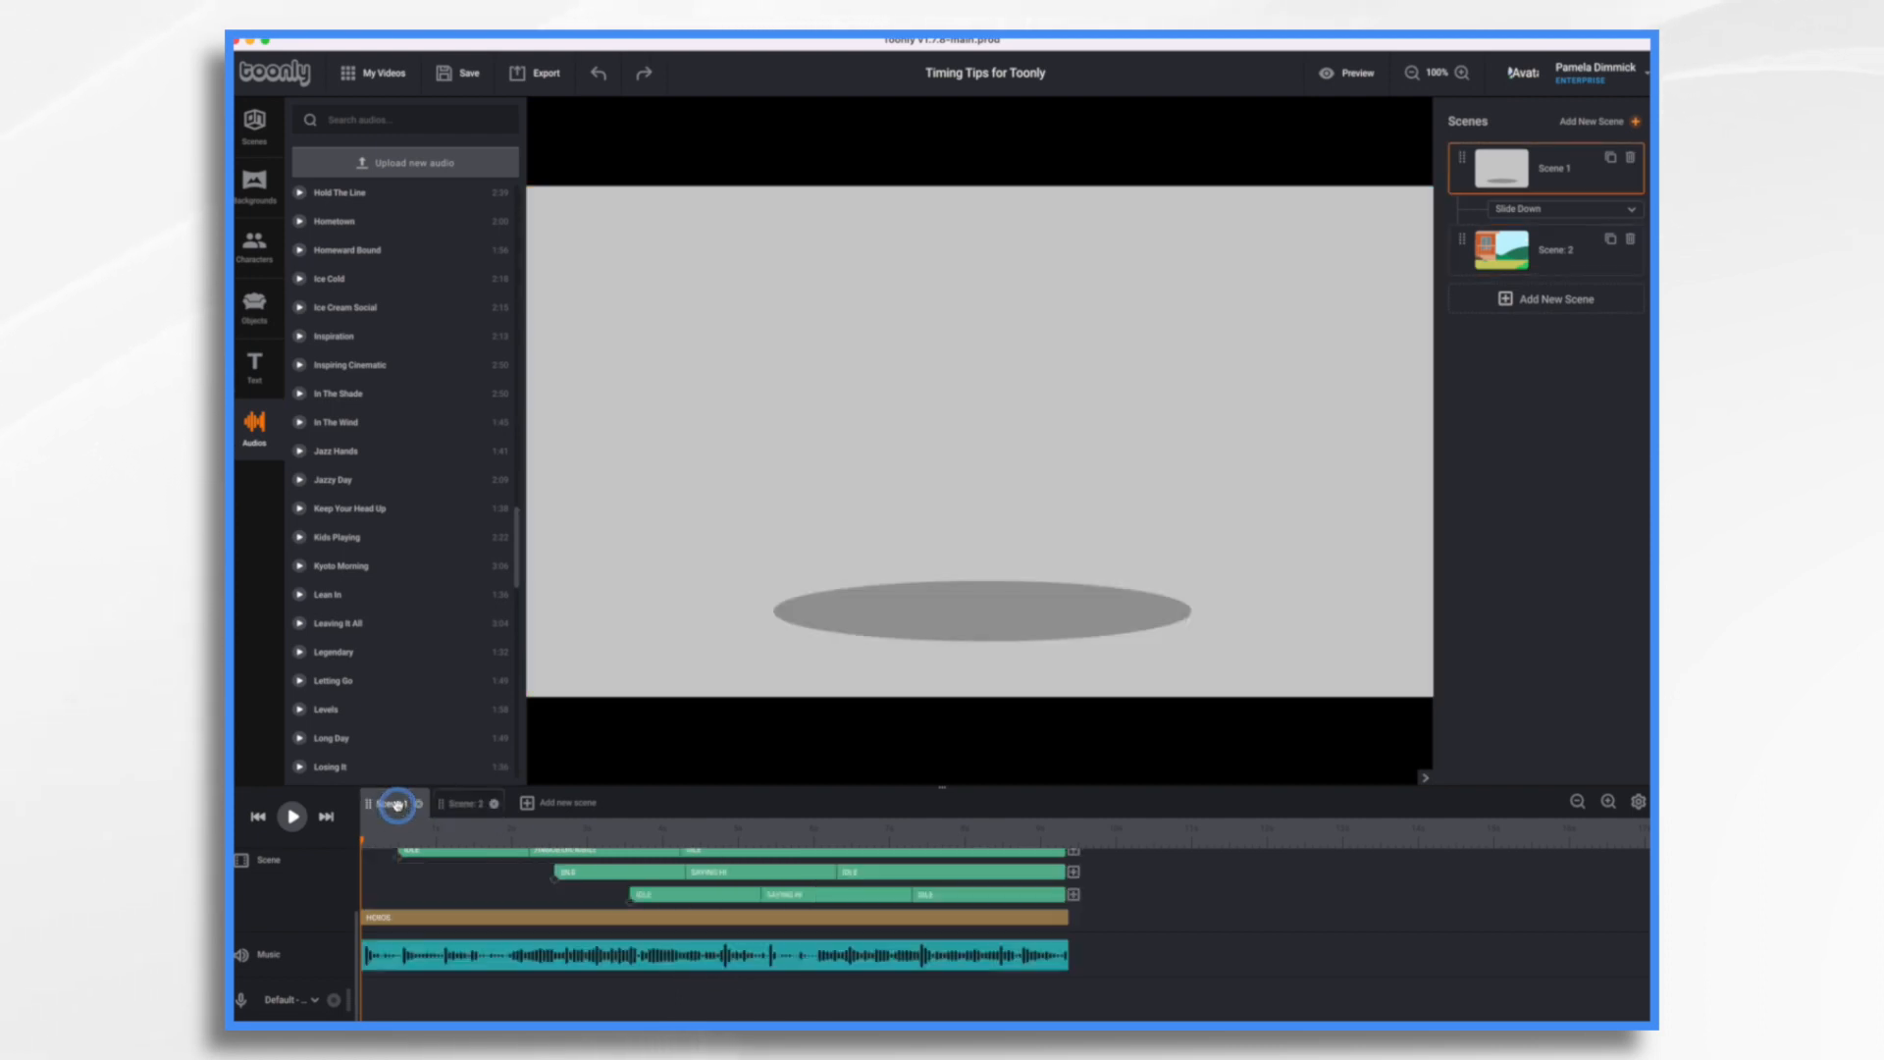
left_click(979, 963)
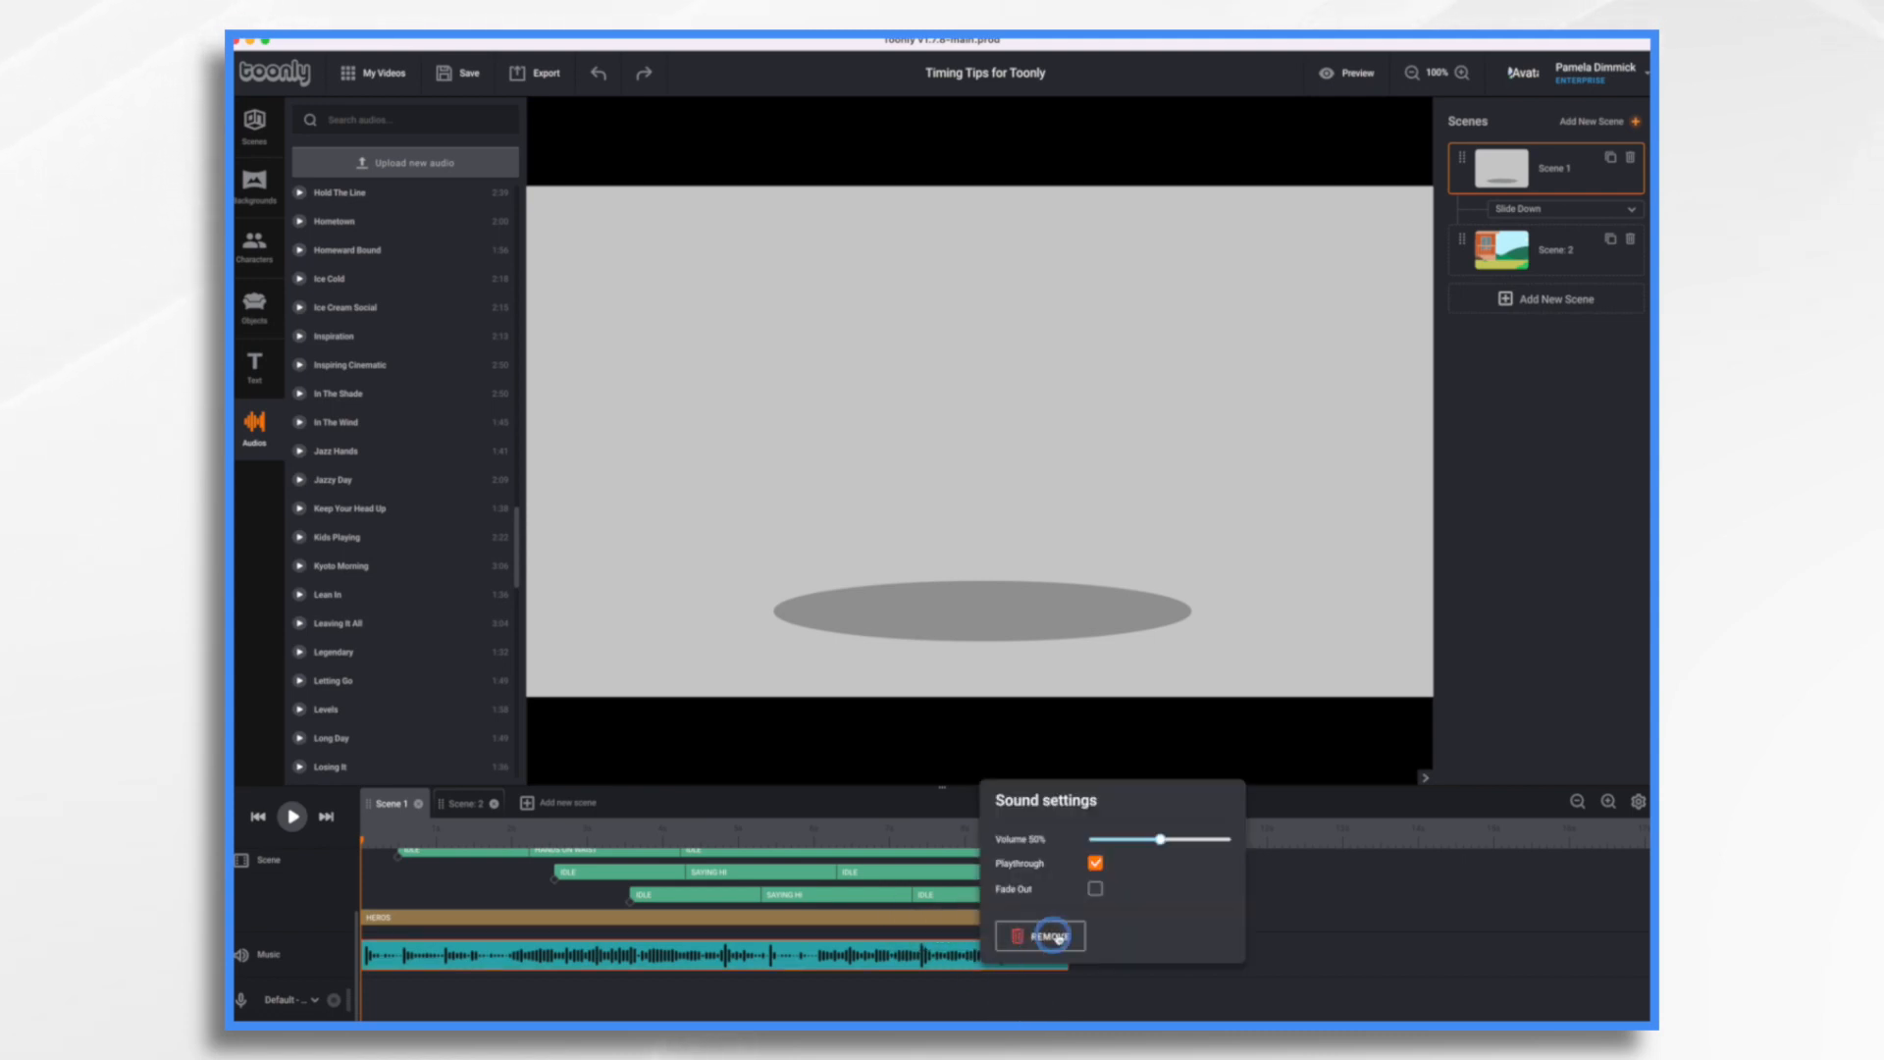
left_click(1095, 866)
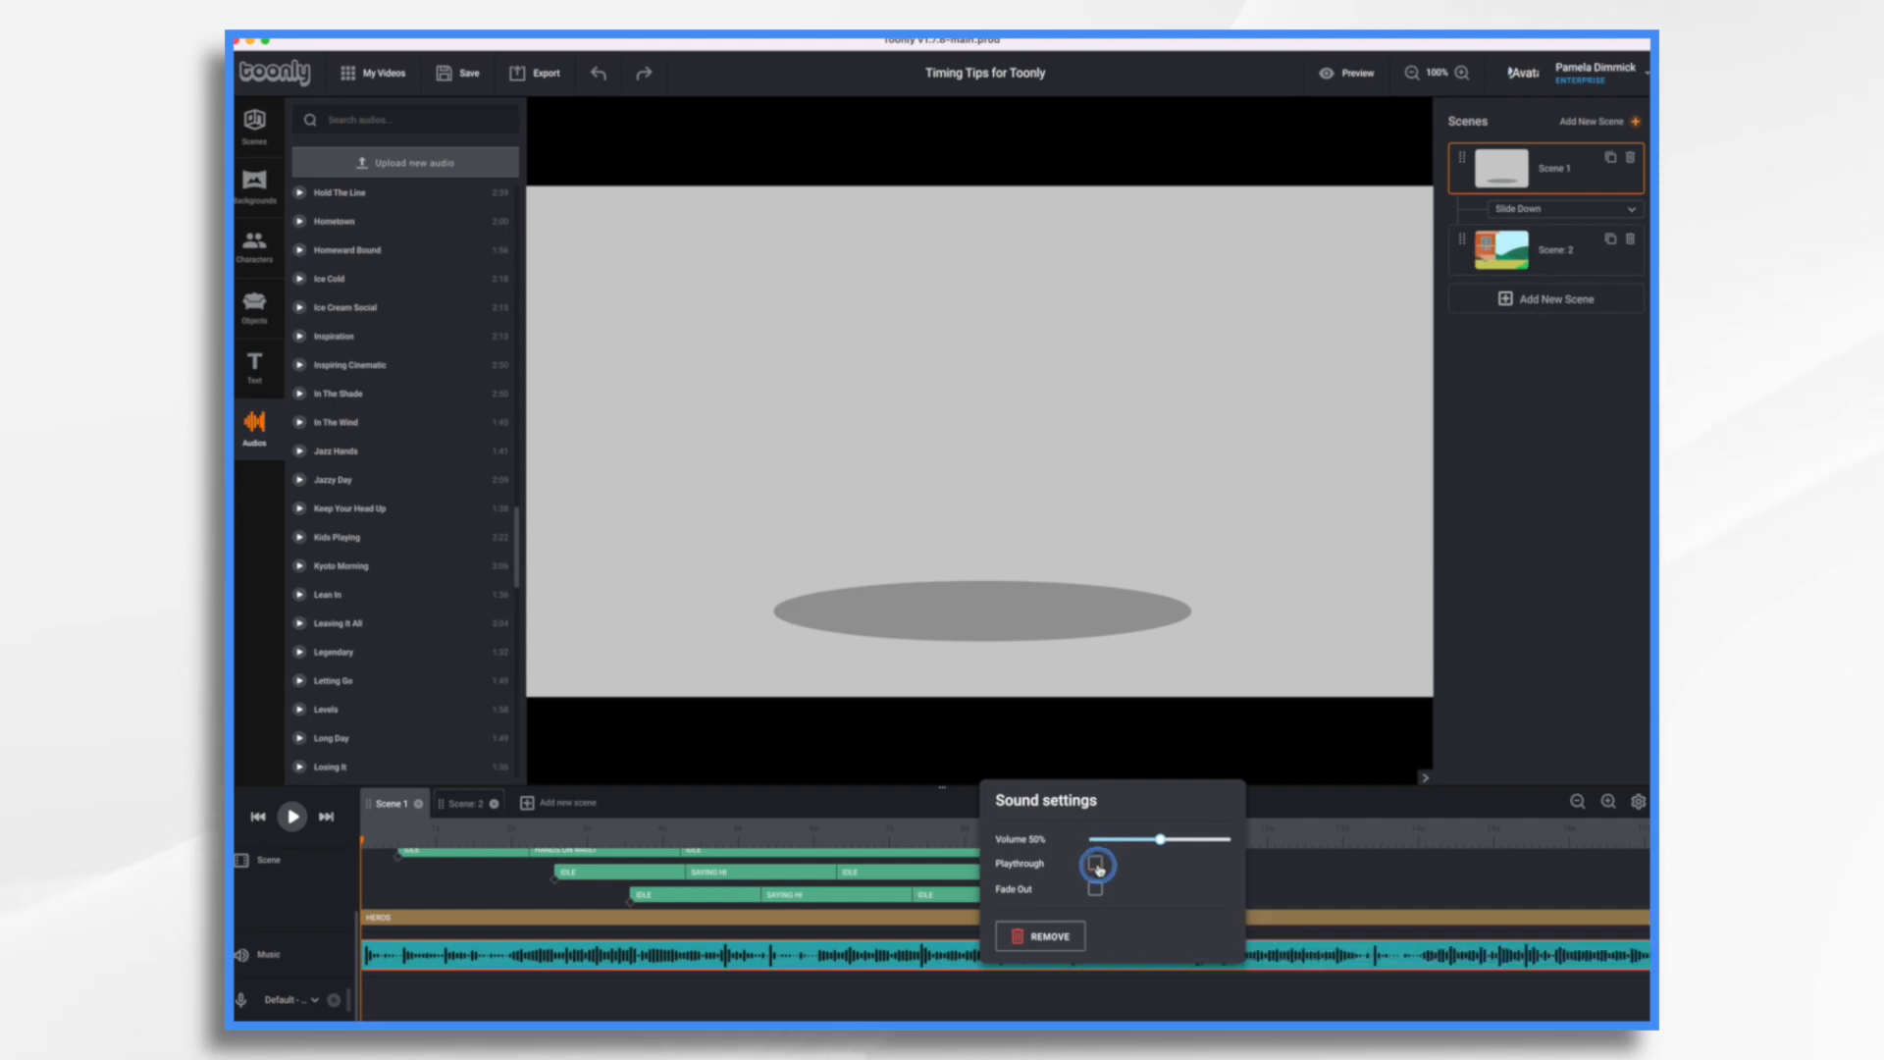
left_click(1425, 878)
left_click(1208, 977)
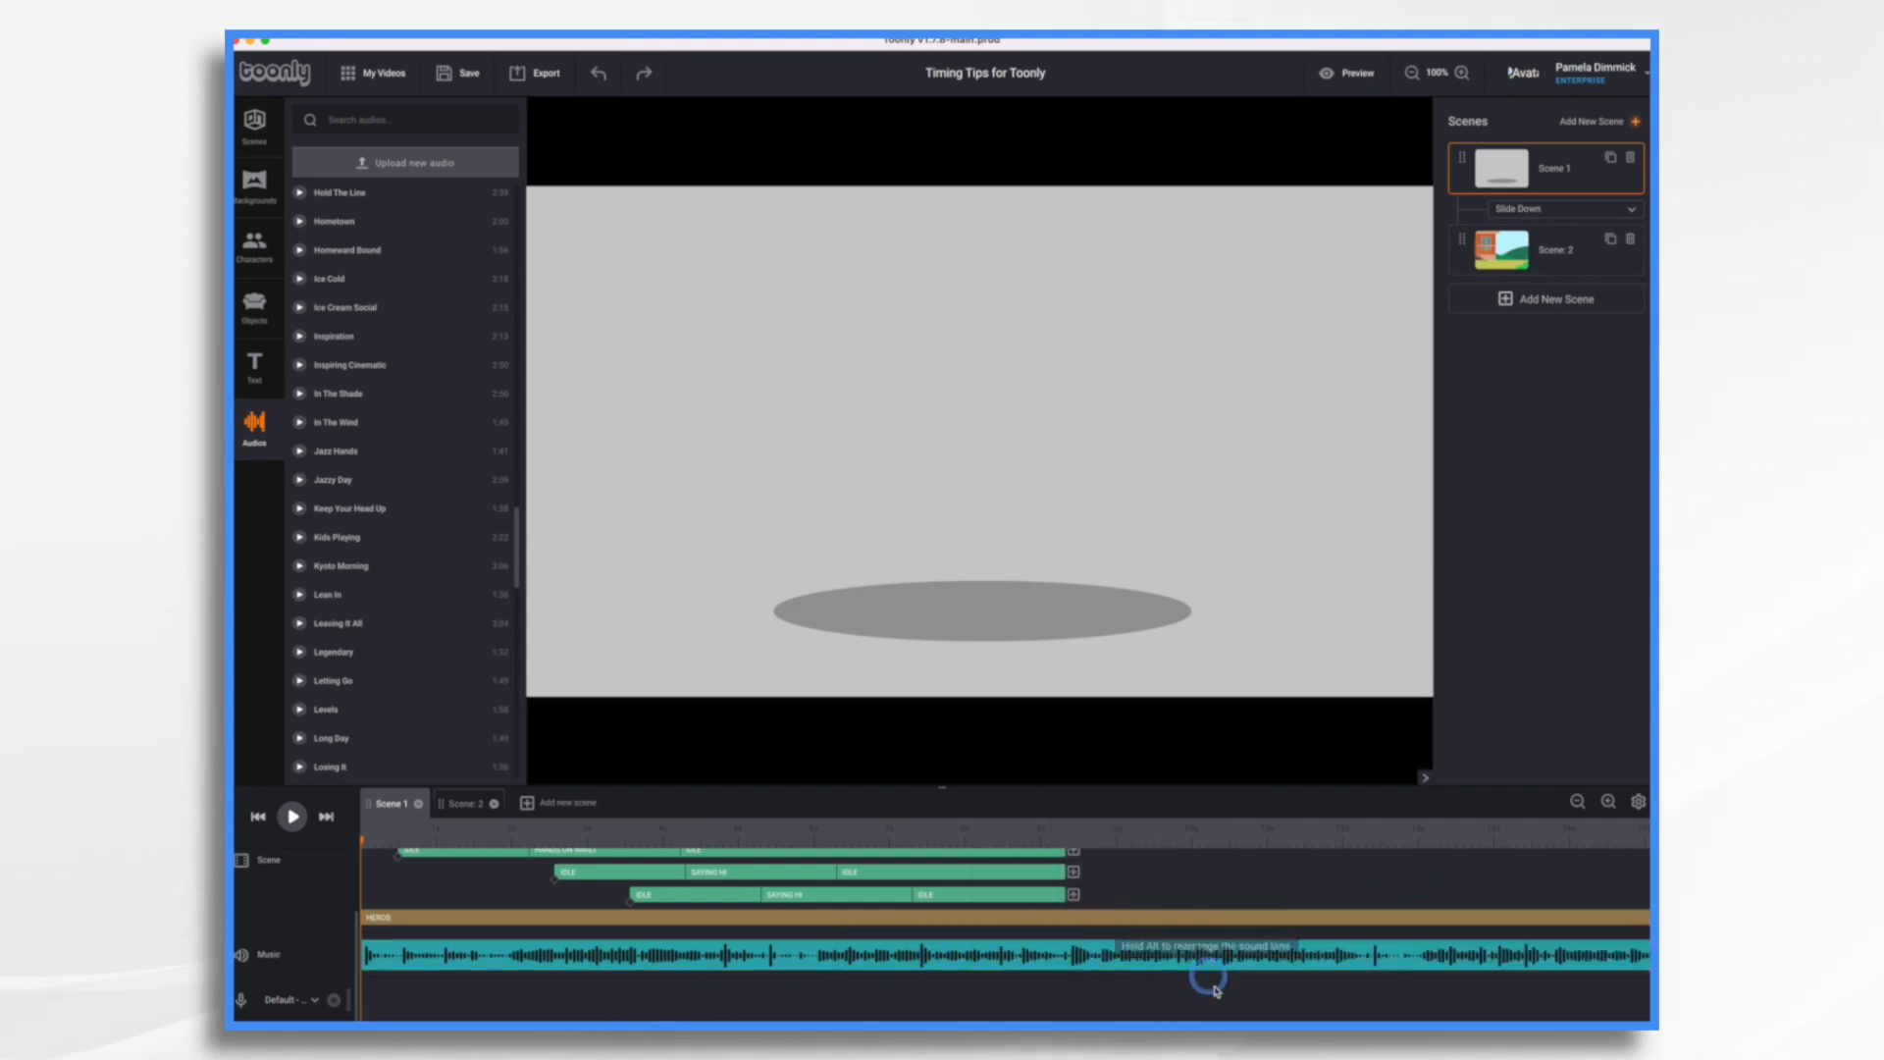
Examine how far the Jazz Hands clip and the background run along Scene 1's timeline
scroll(1313, 975, "right", 10)
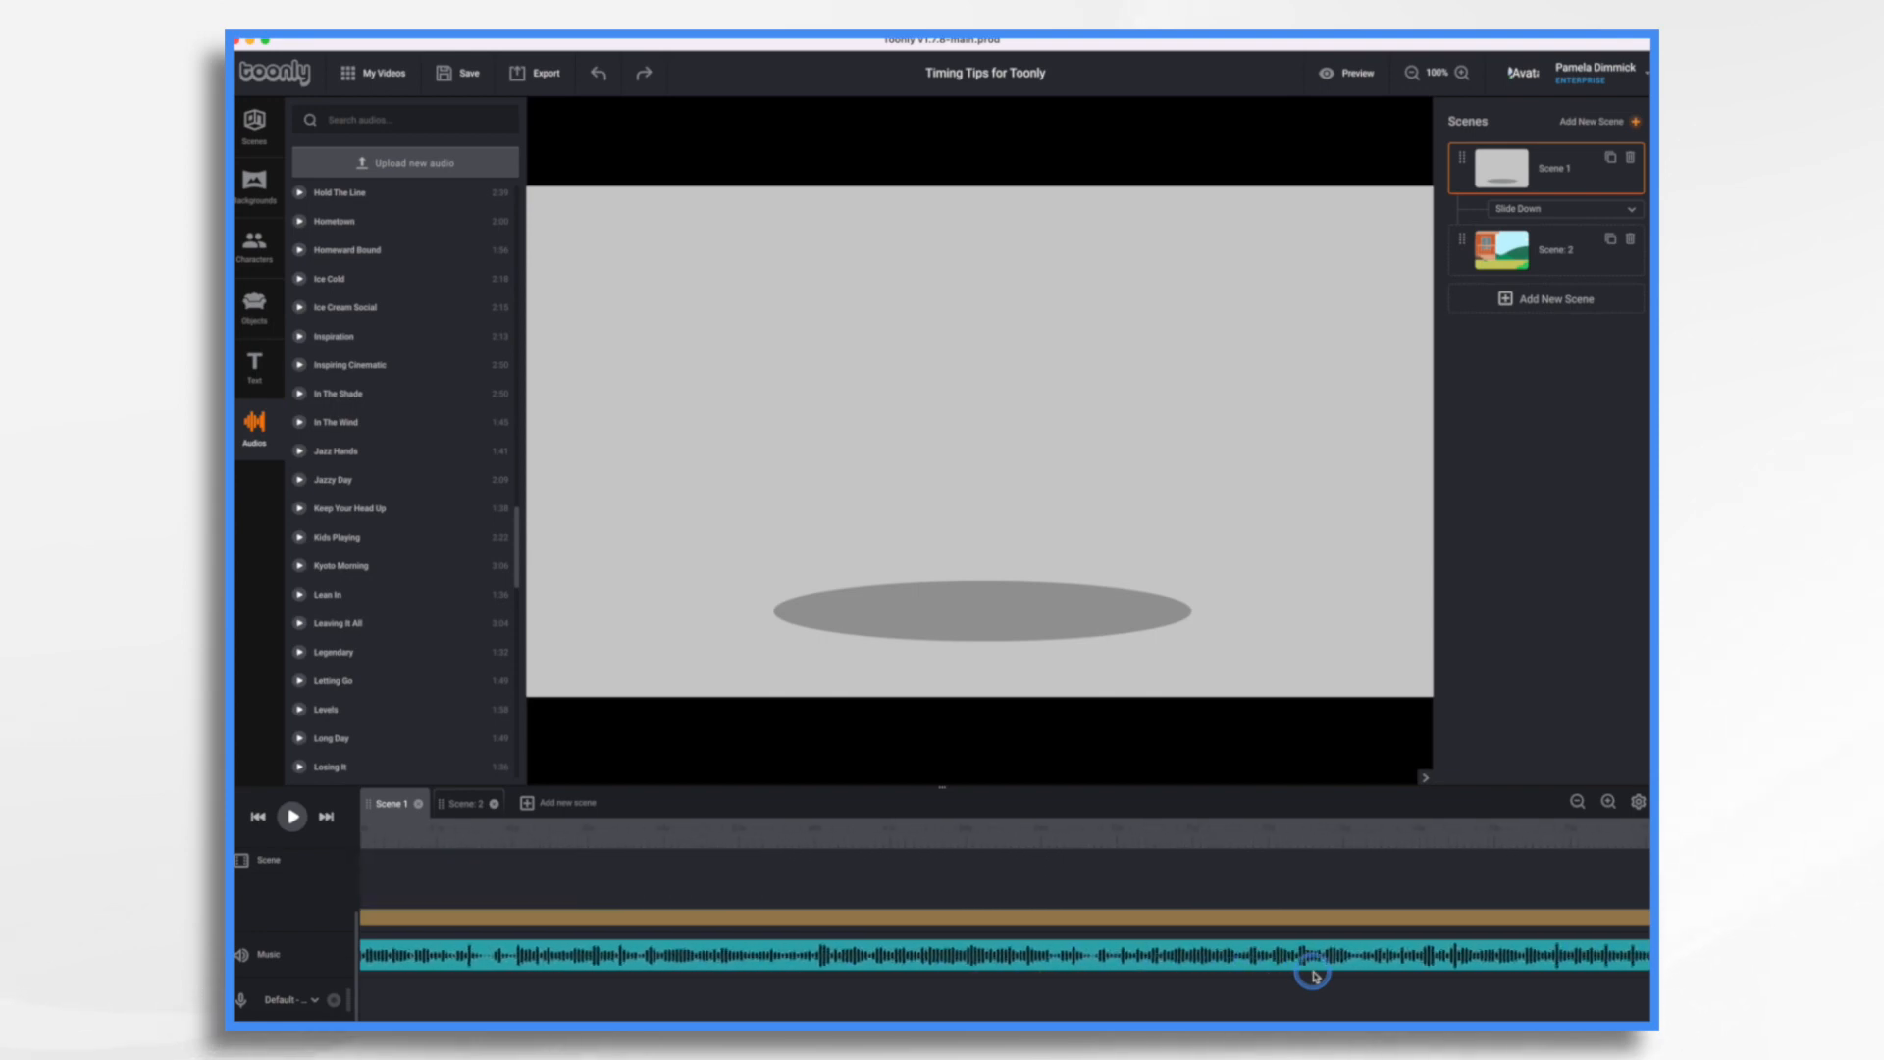
scroll(1315, 976, "right", 5)
scroll(1314, 976, "left", 10)
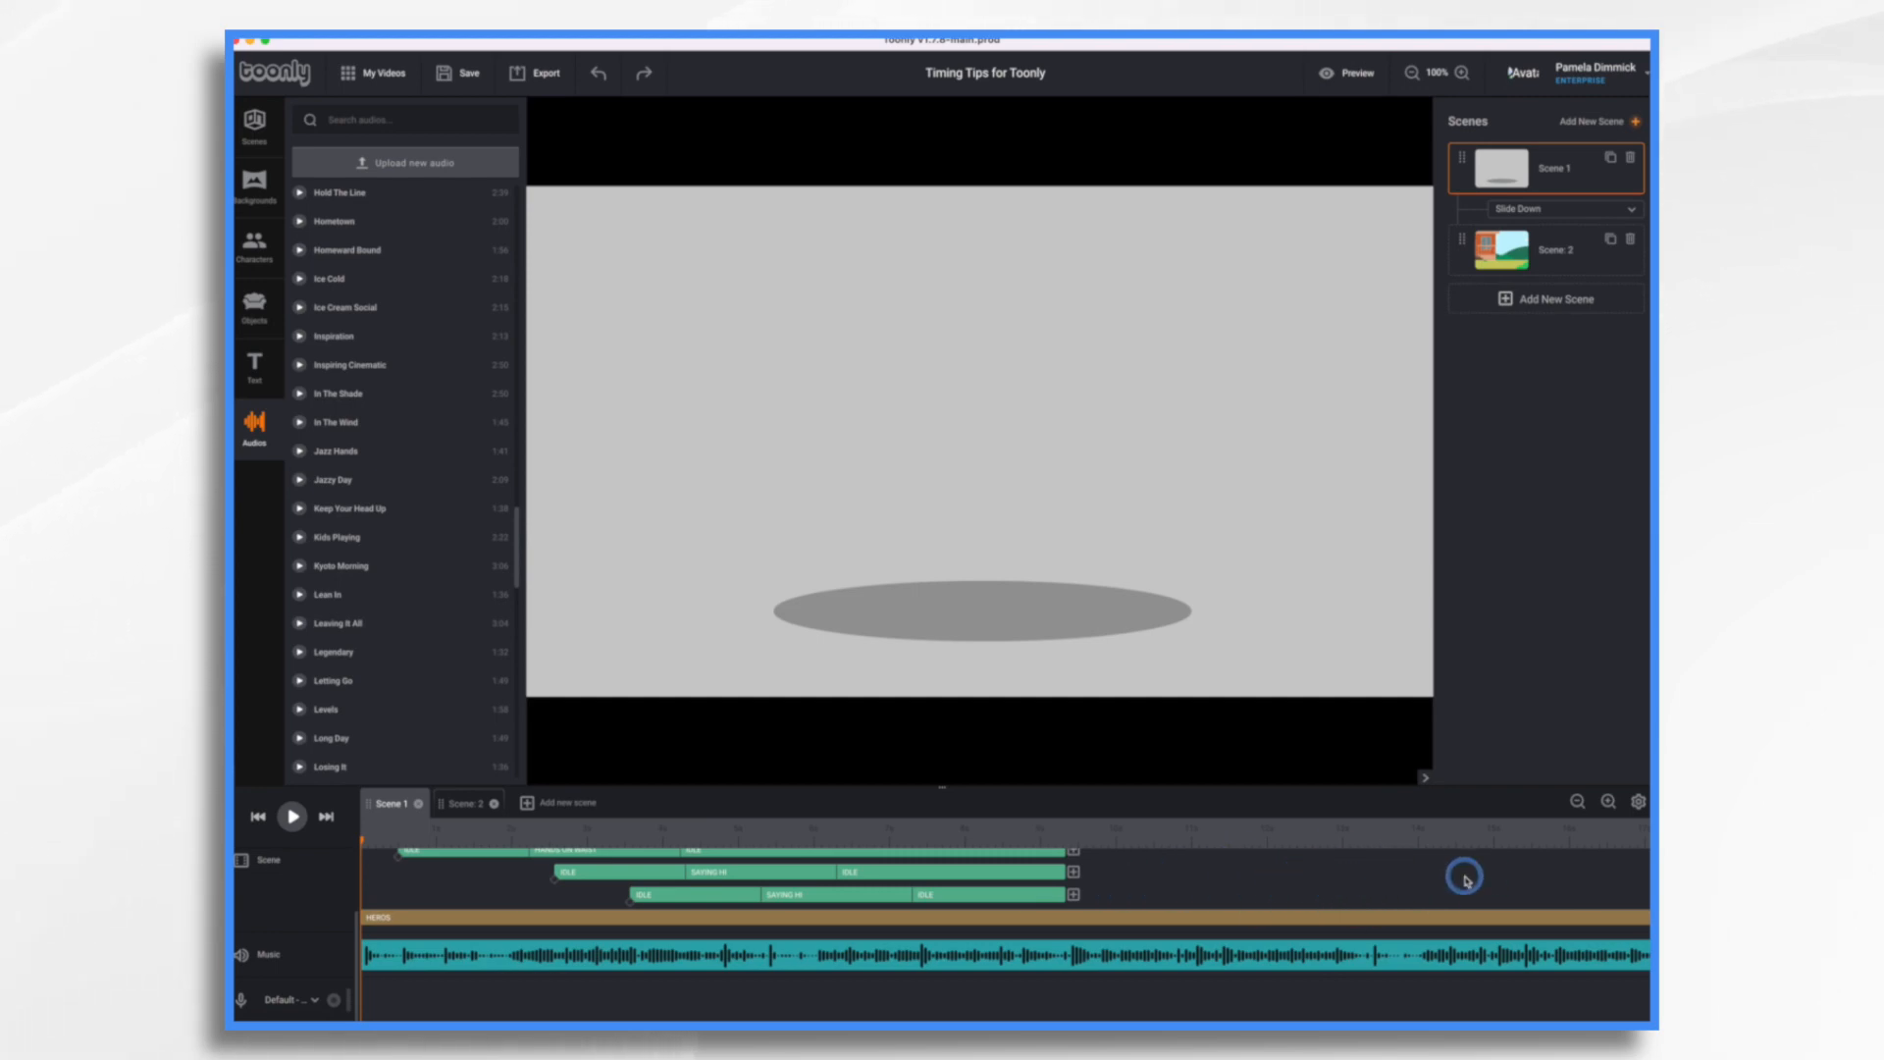
scroll(1462, 876, "right", 5)
scroll(1464, 876, "right", 3)
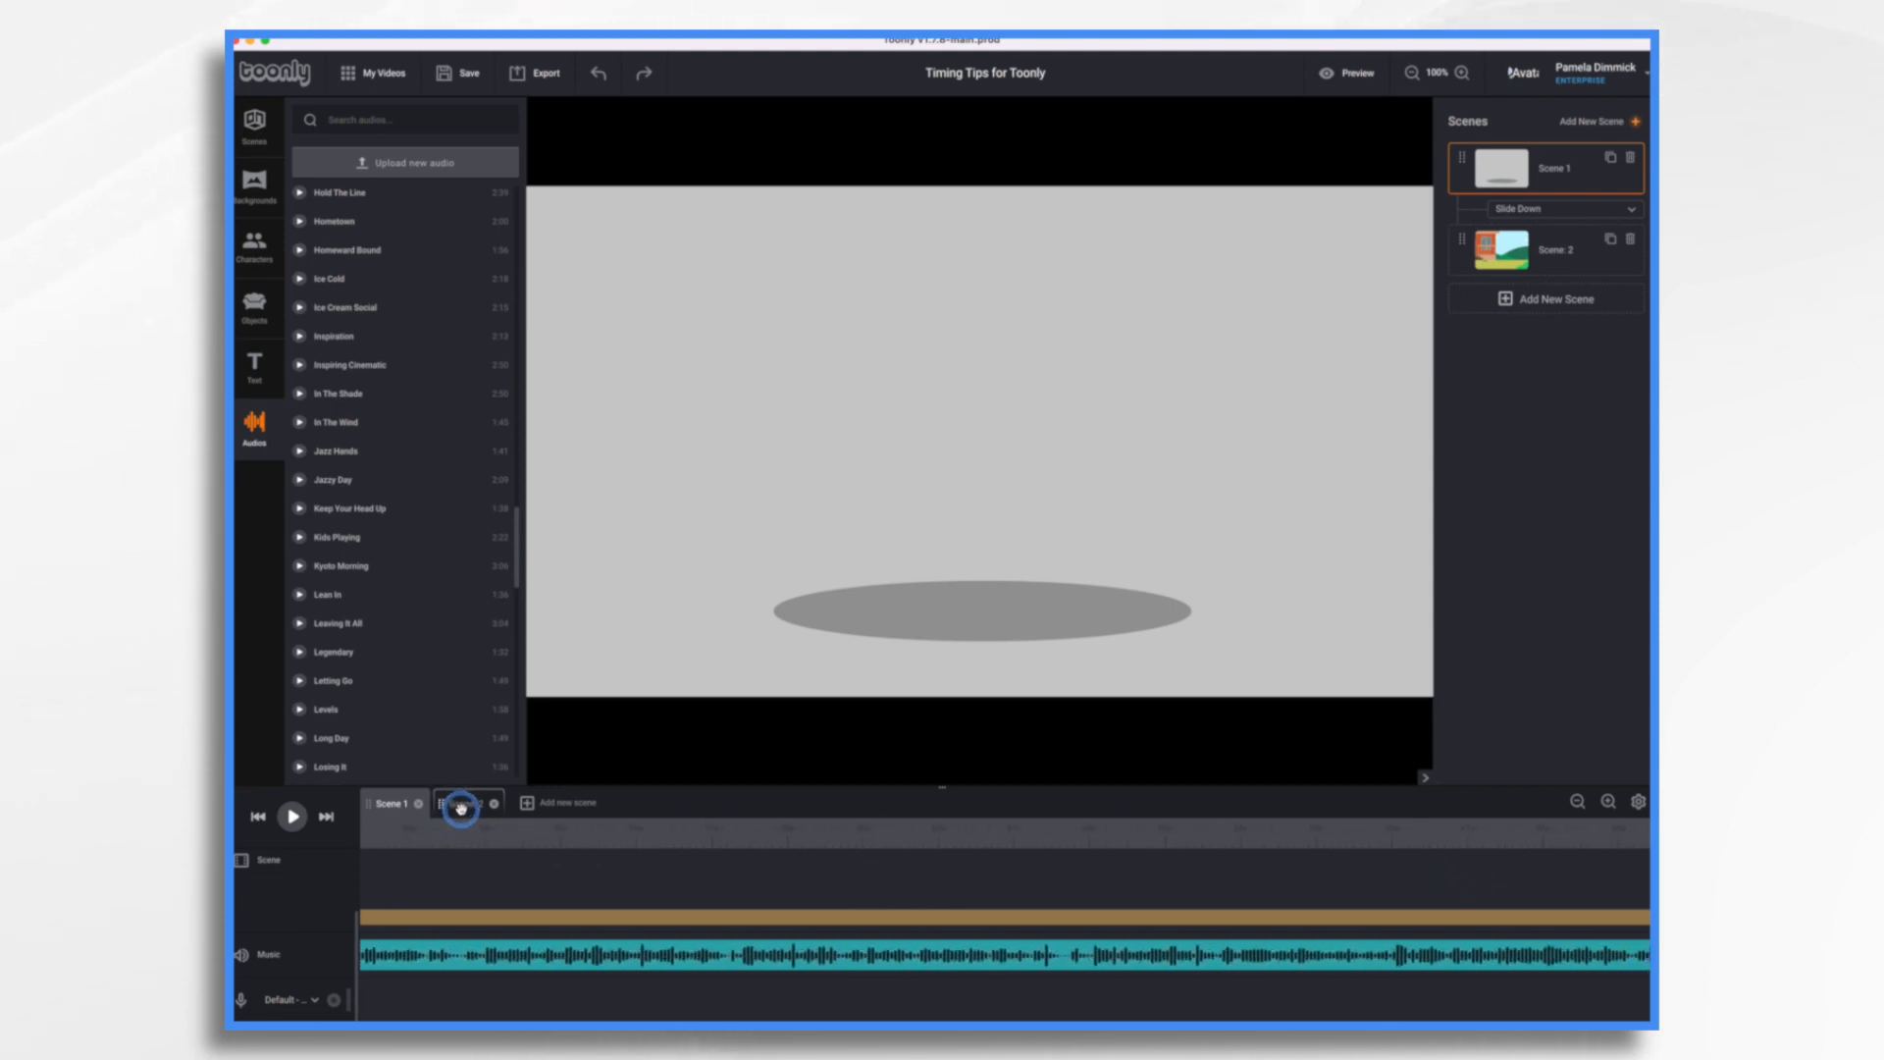
scroll(1276, 950, "right", 3)
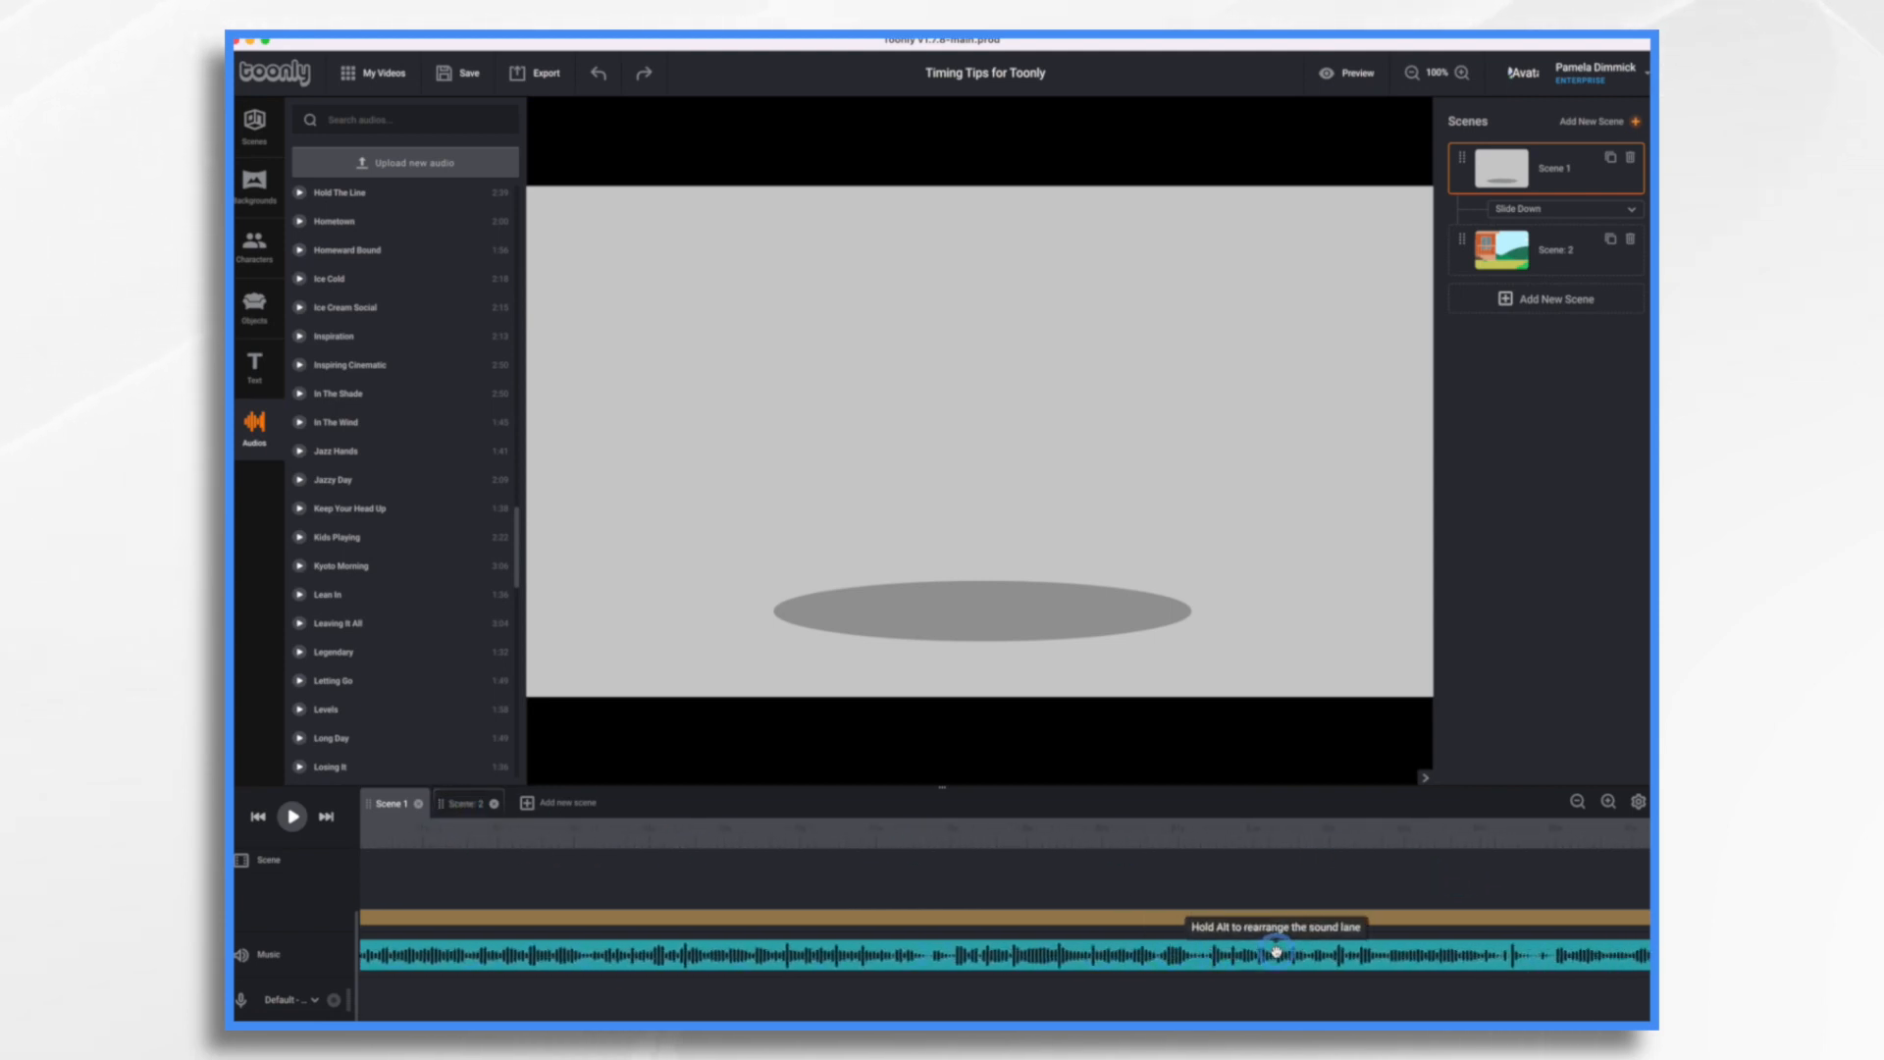
scroll(1276, 950, "right", 5)
scroll(1278, 952, "left", 5)
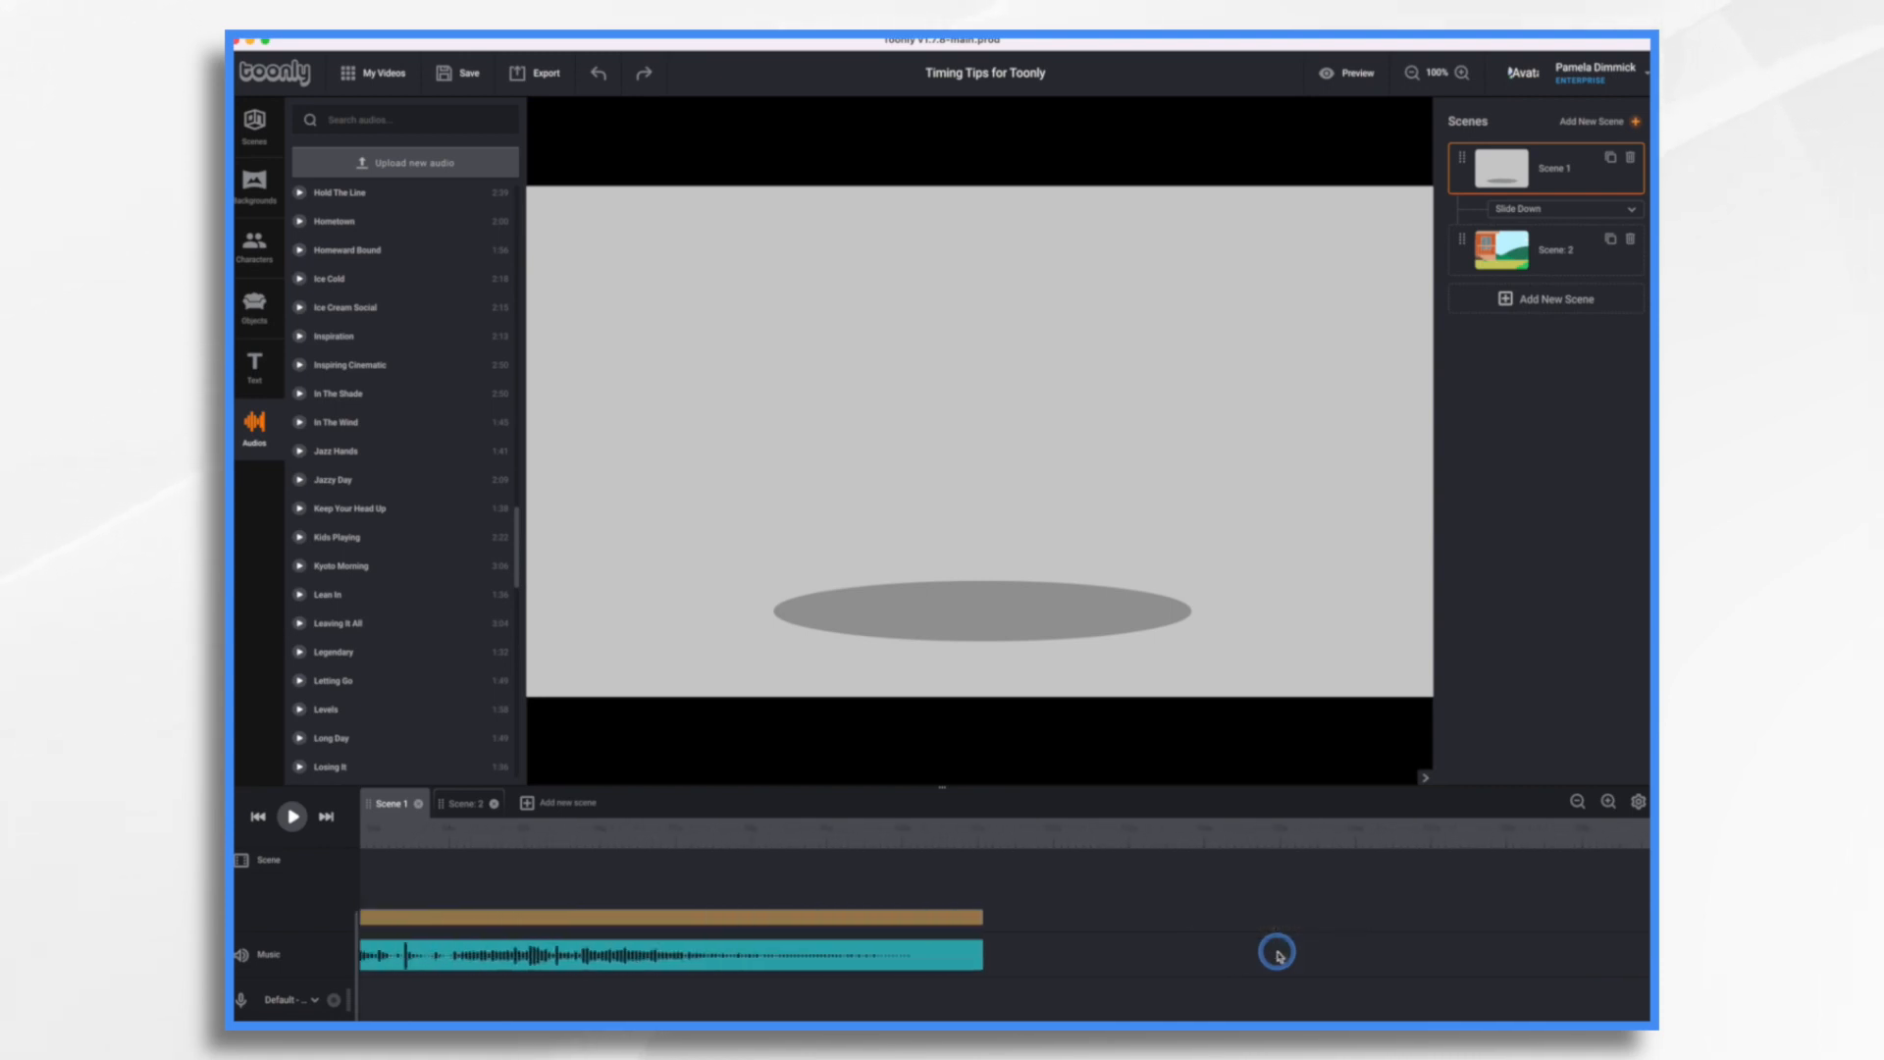
Try to shorten the Jazz Hands clip by trimming its end in Scene 1's Music track
scroll(1278, 952, "left", 3)
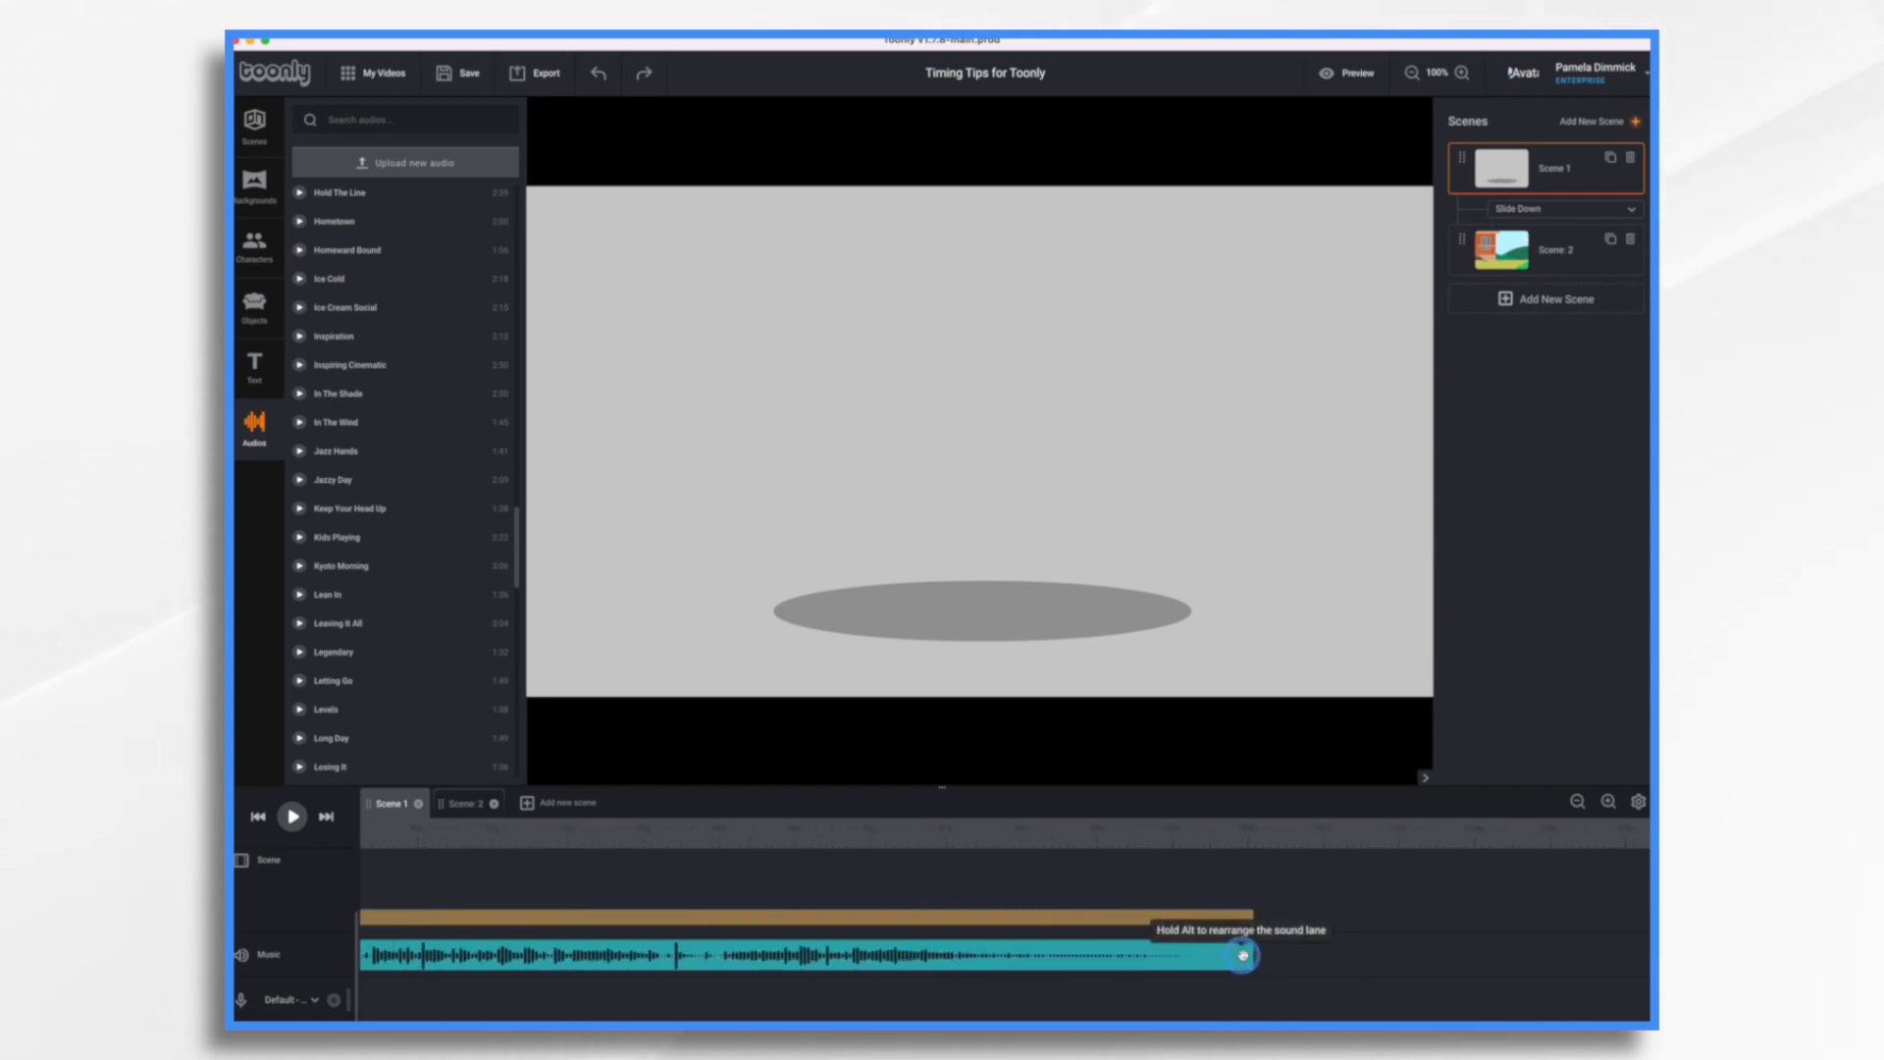
left_click_drag(1242, 954, 670, 946)
key("super+z")
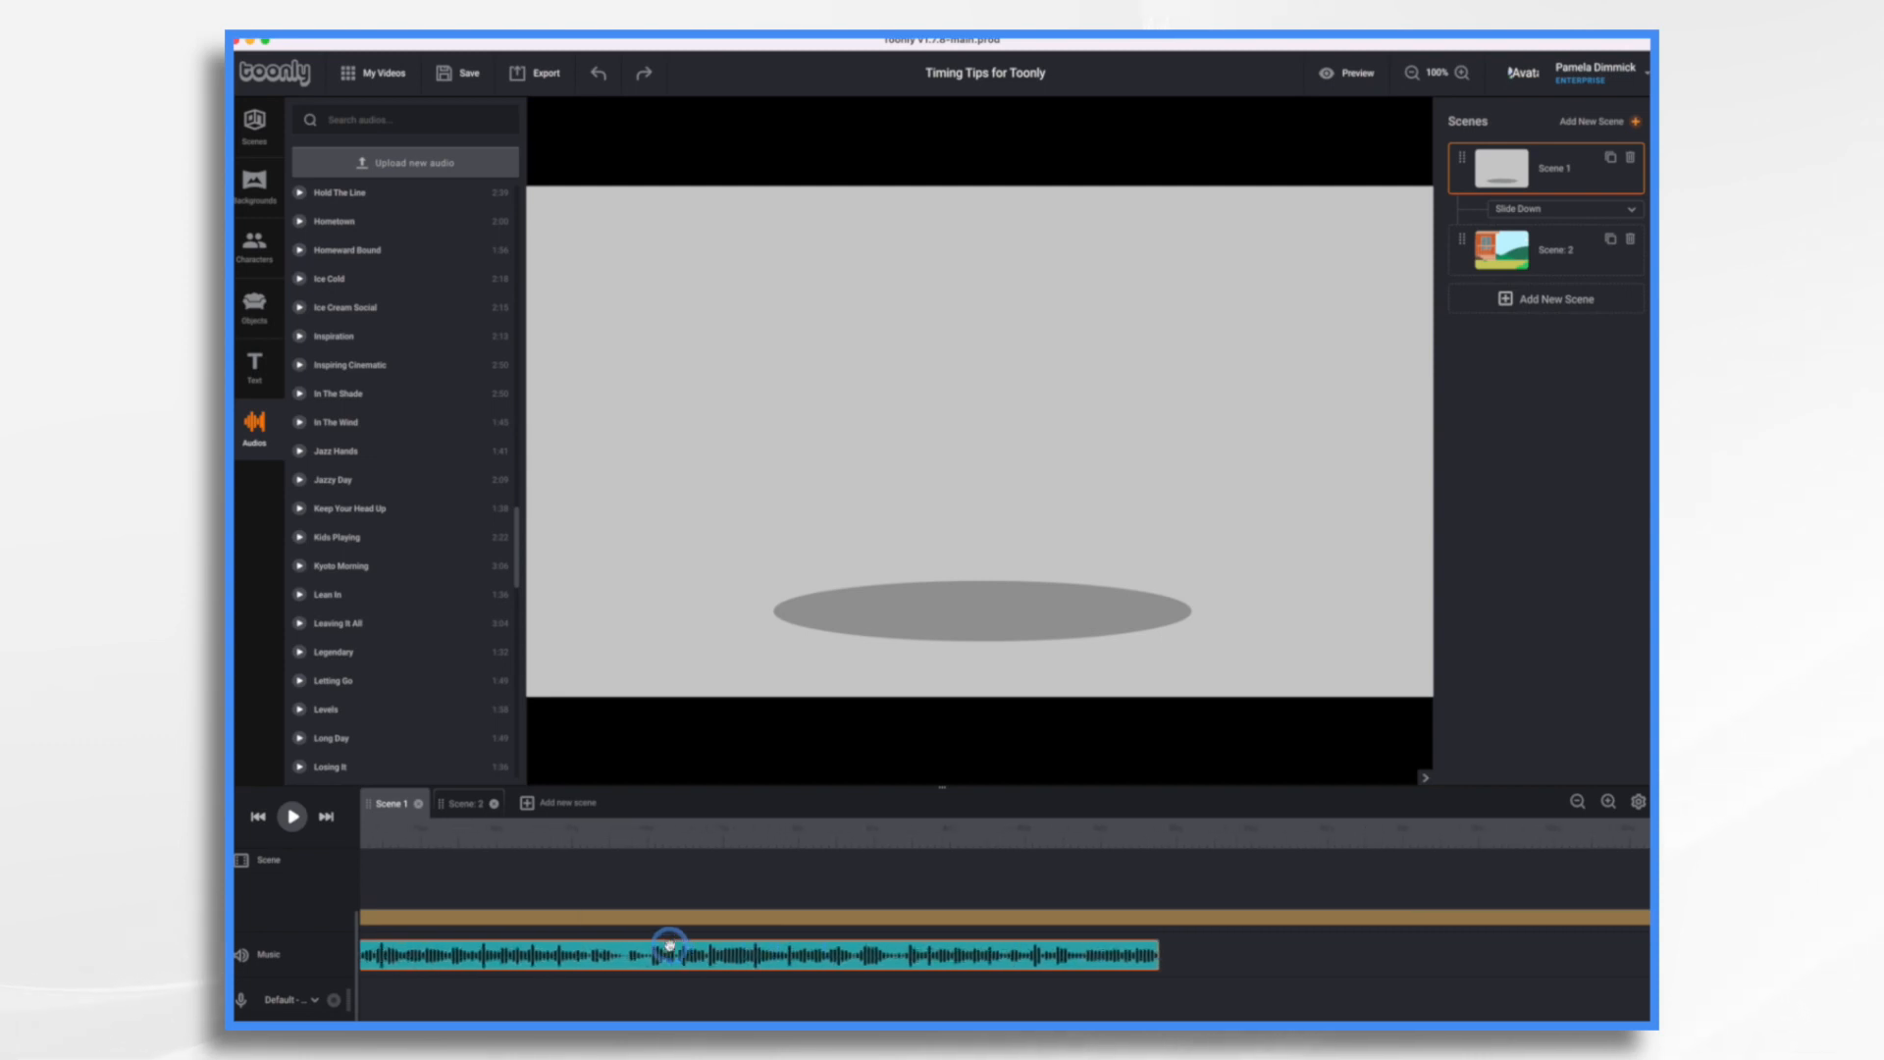
Enable Playthrough and Fade Out for the Jazz Hands clip, and play Scene 2 to check the music's ending
left_click(521, 955)
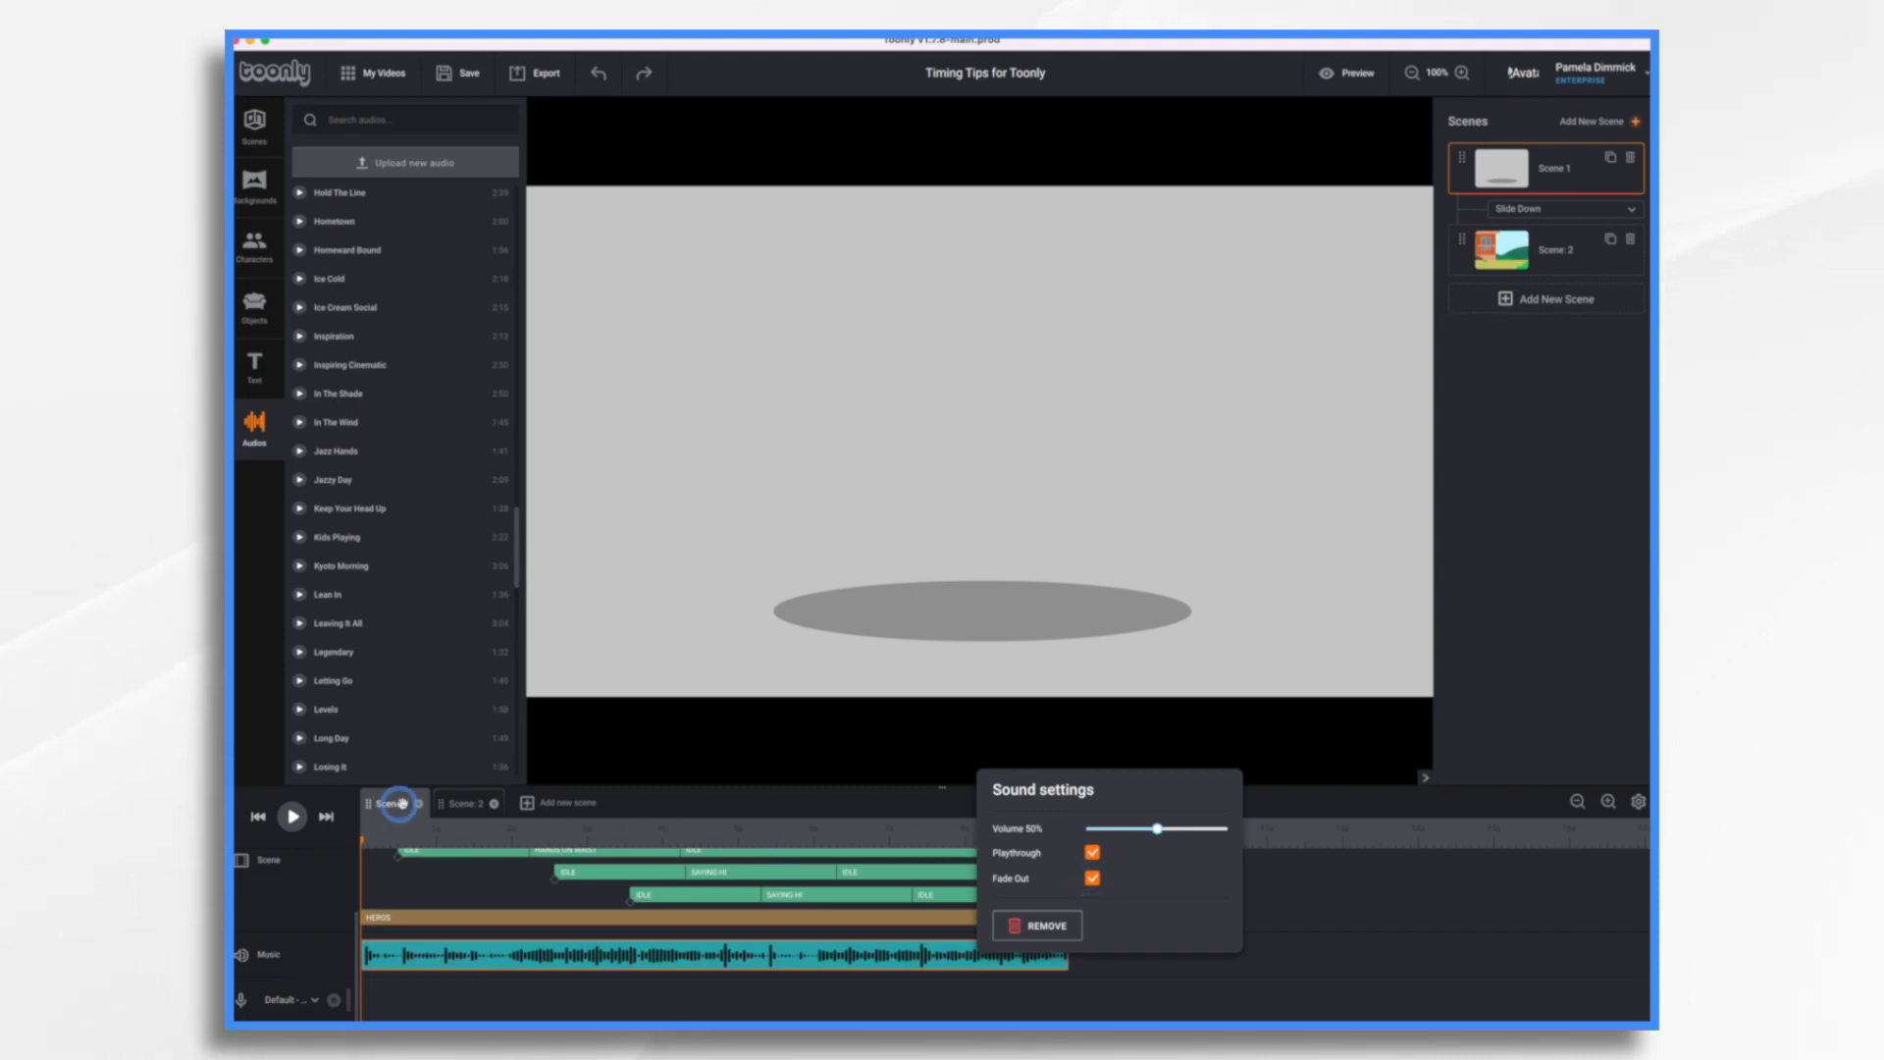
left_click(463, 804)
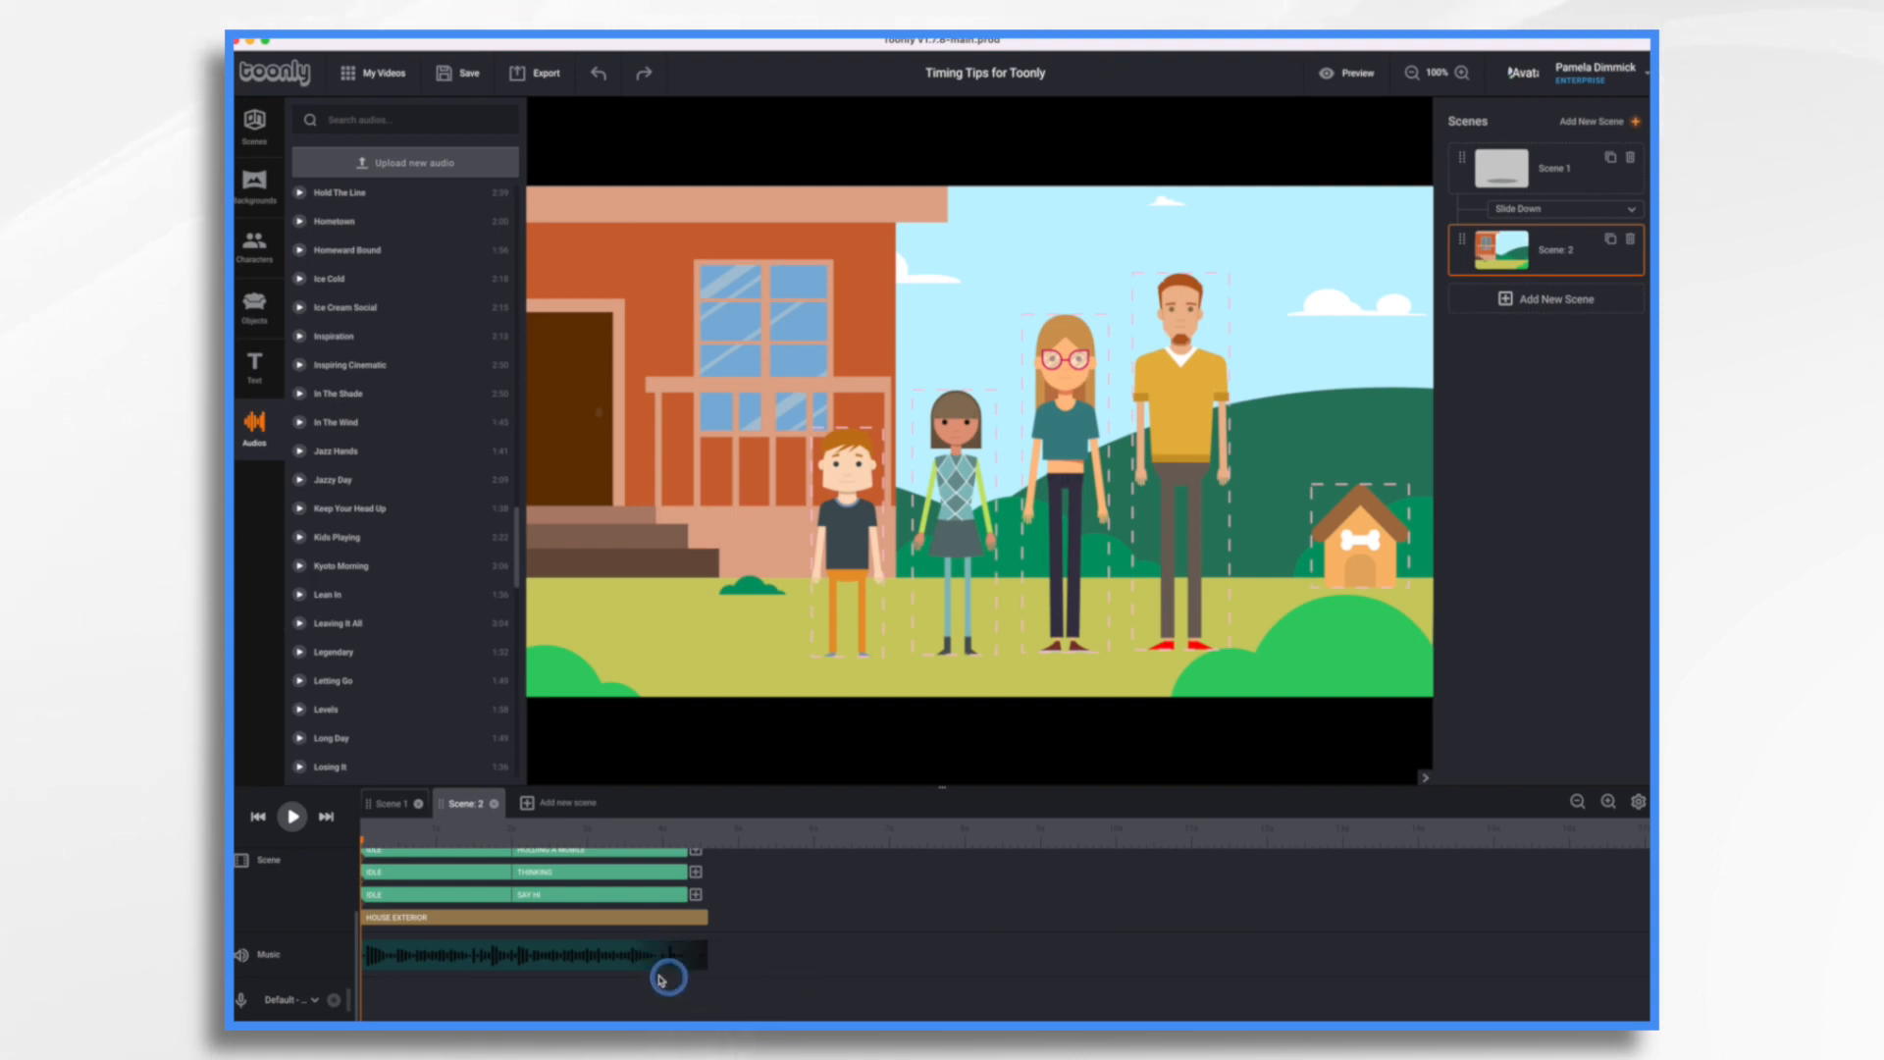
mouse_move(669, 967)
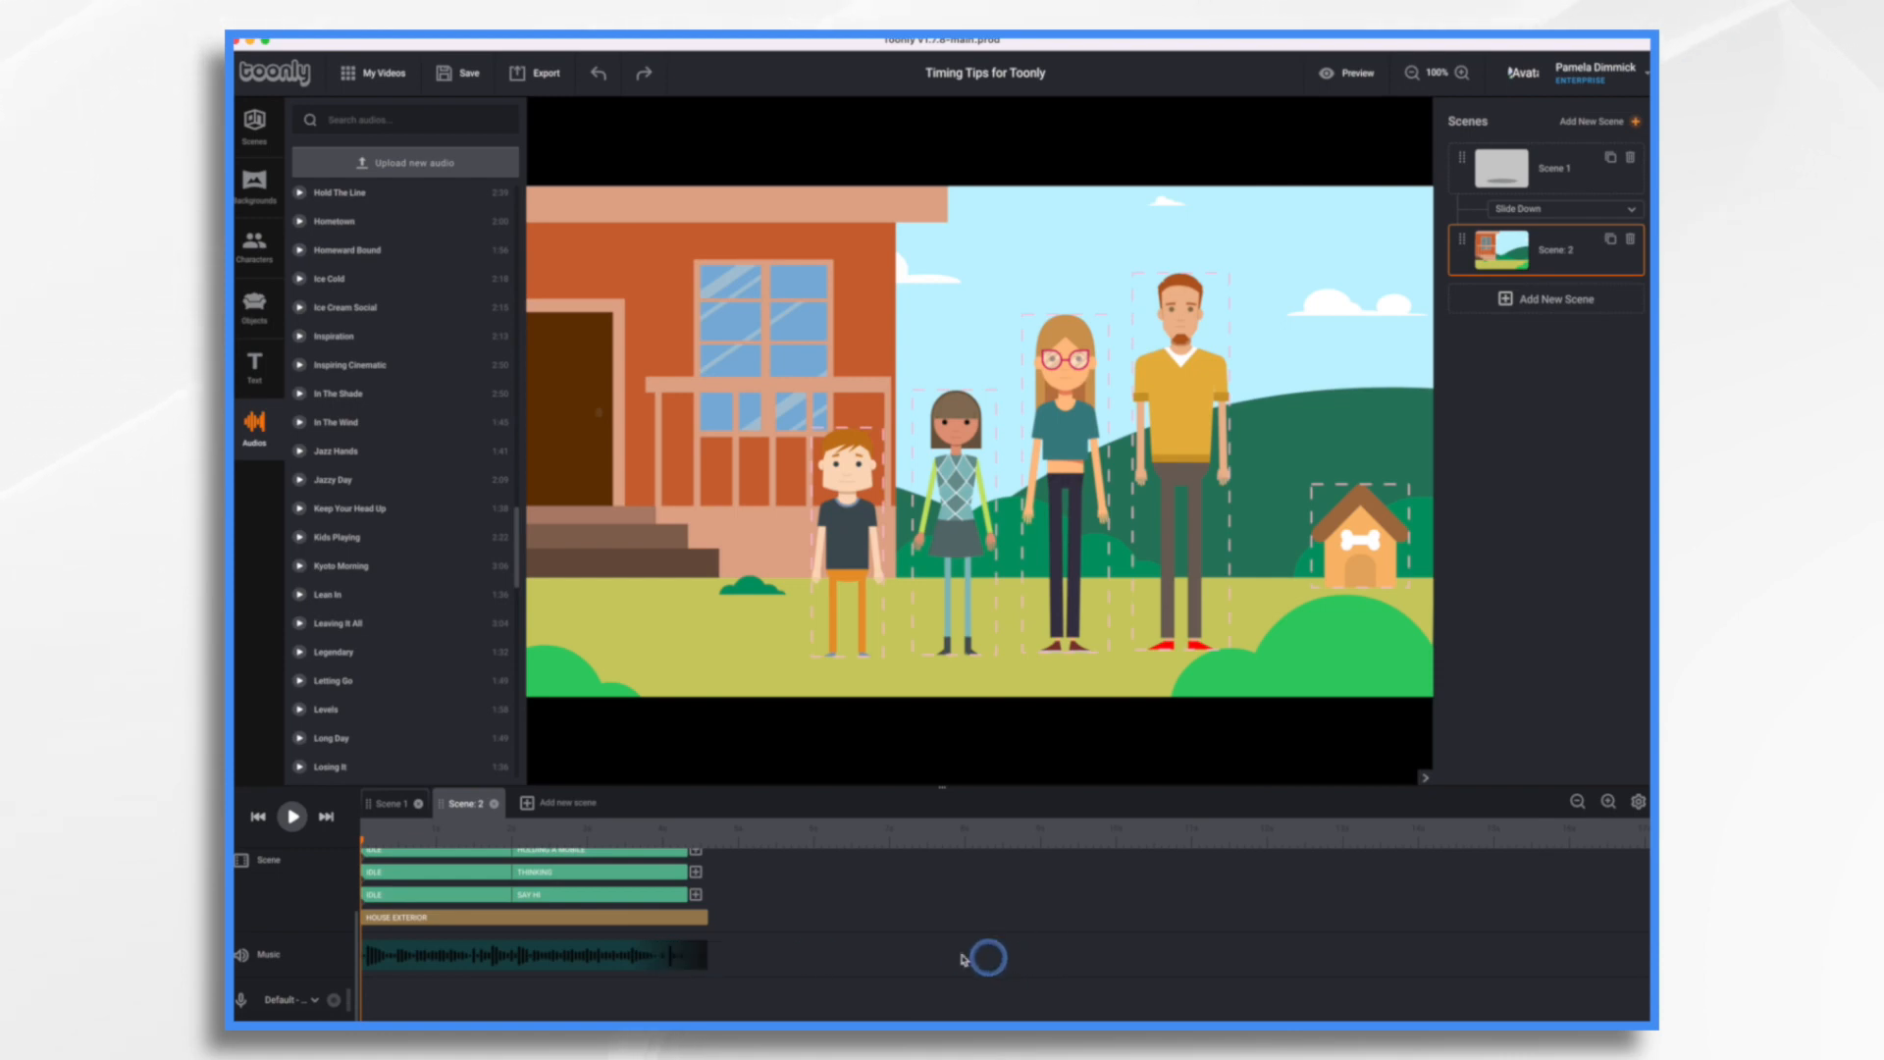
left_click(290, 815)
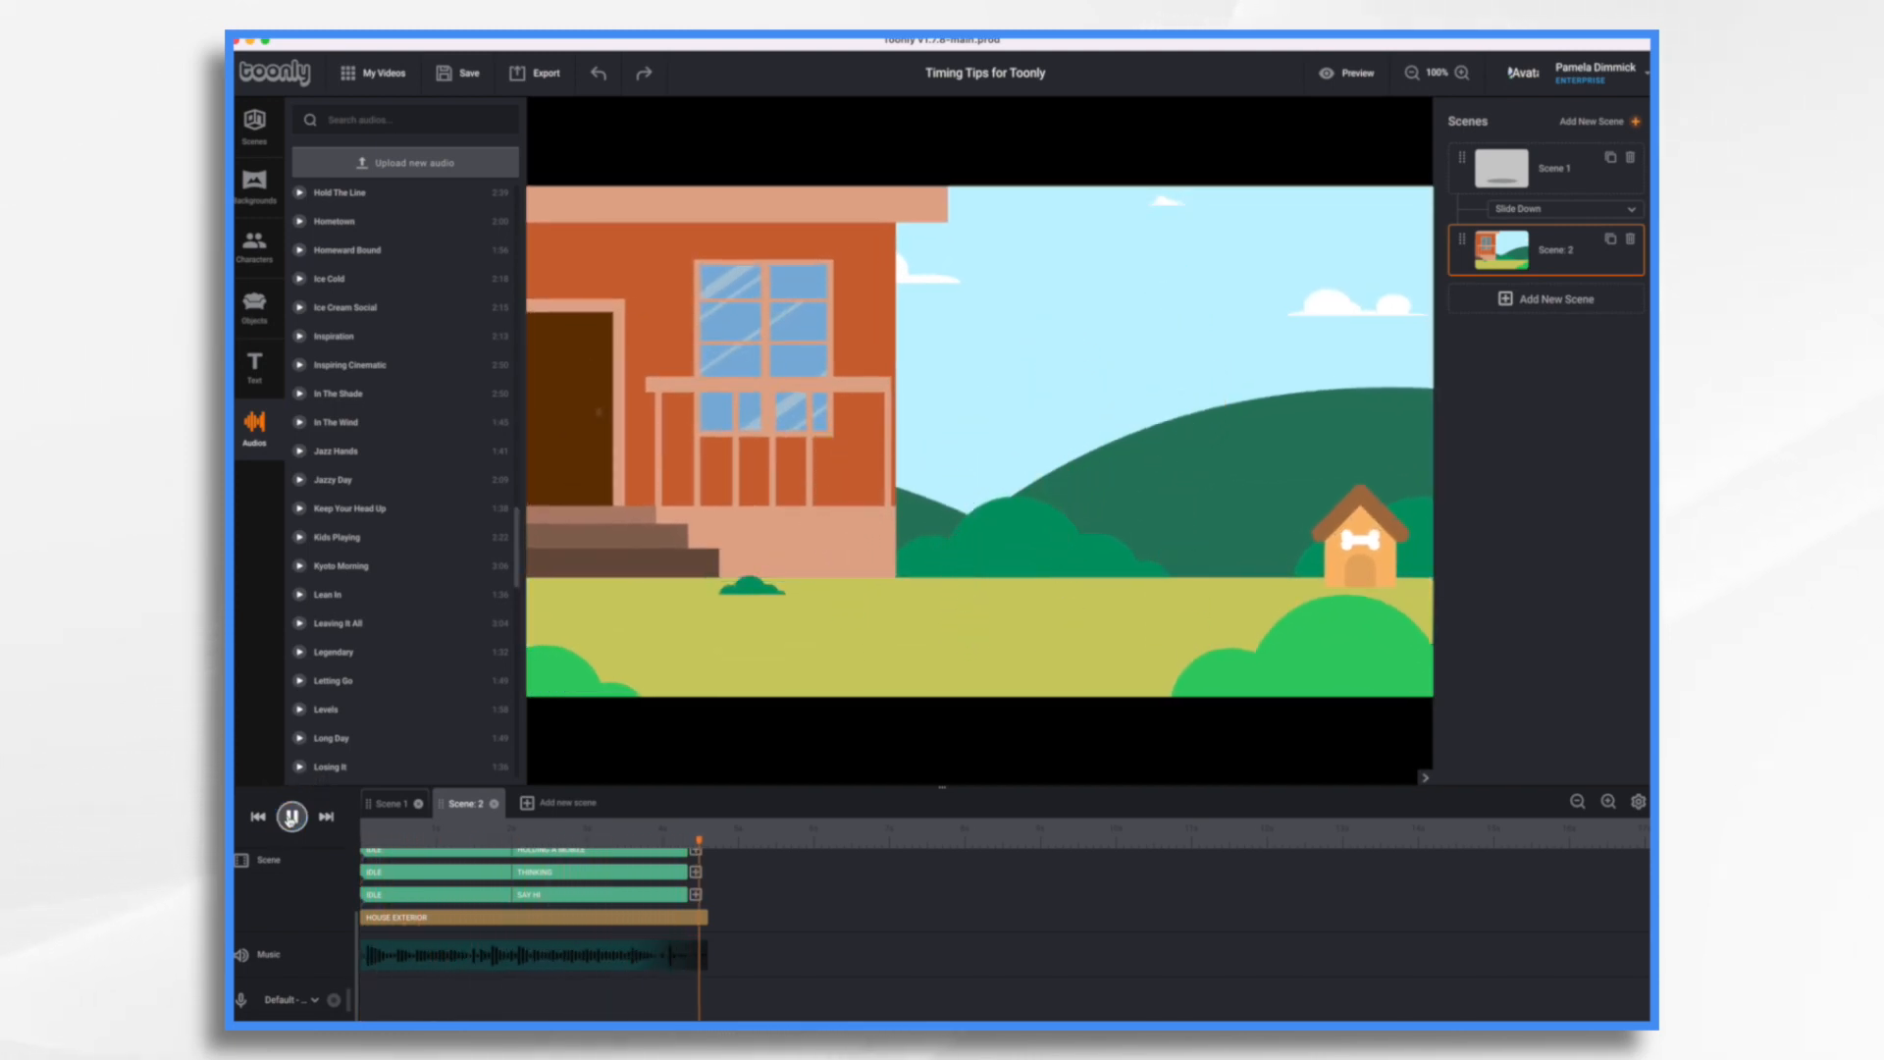
Play Scene 1 with its music, and preview the whole video with both scenes
left_click(389, 804)
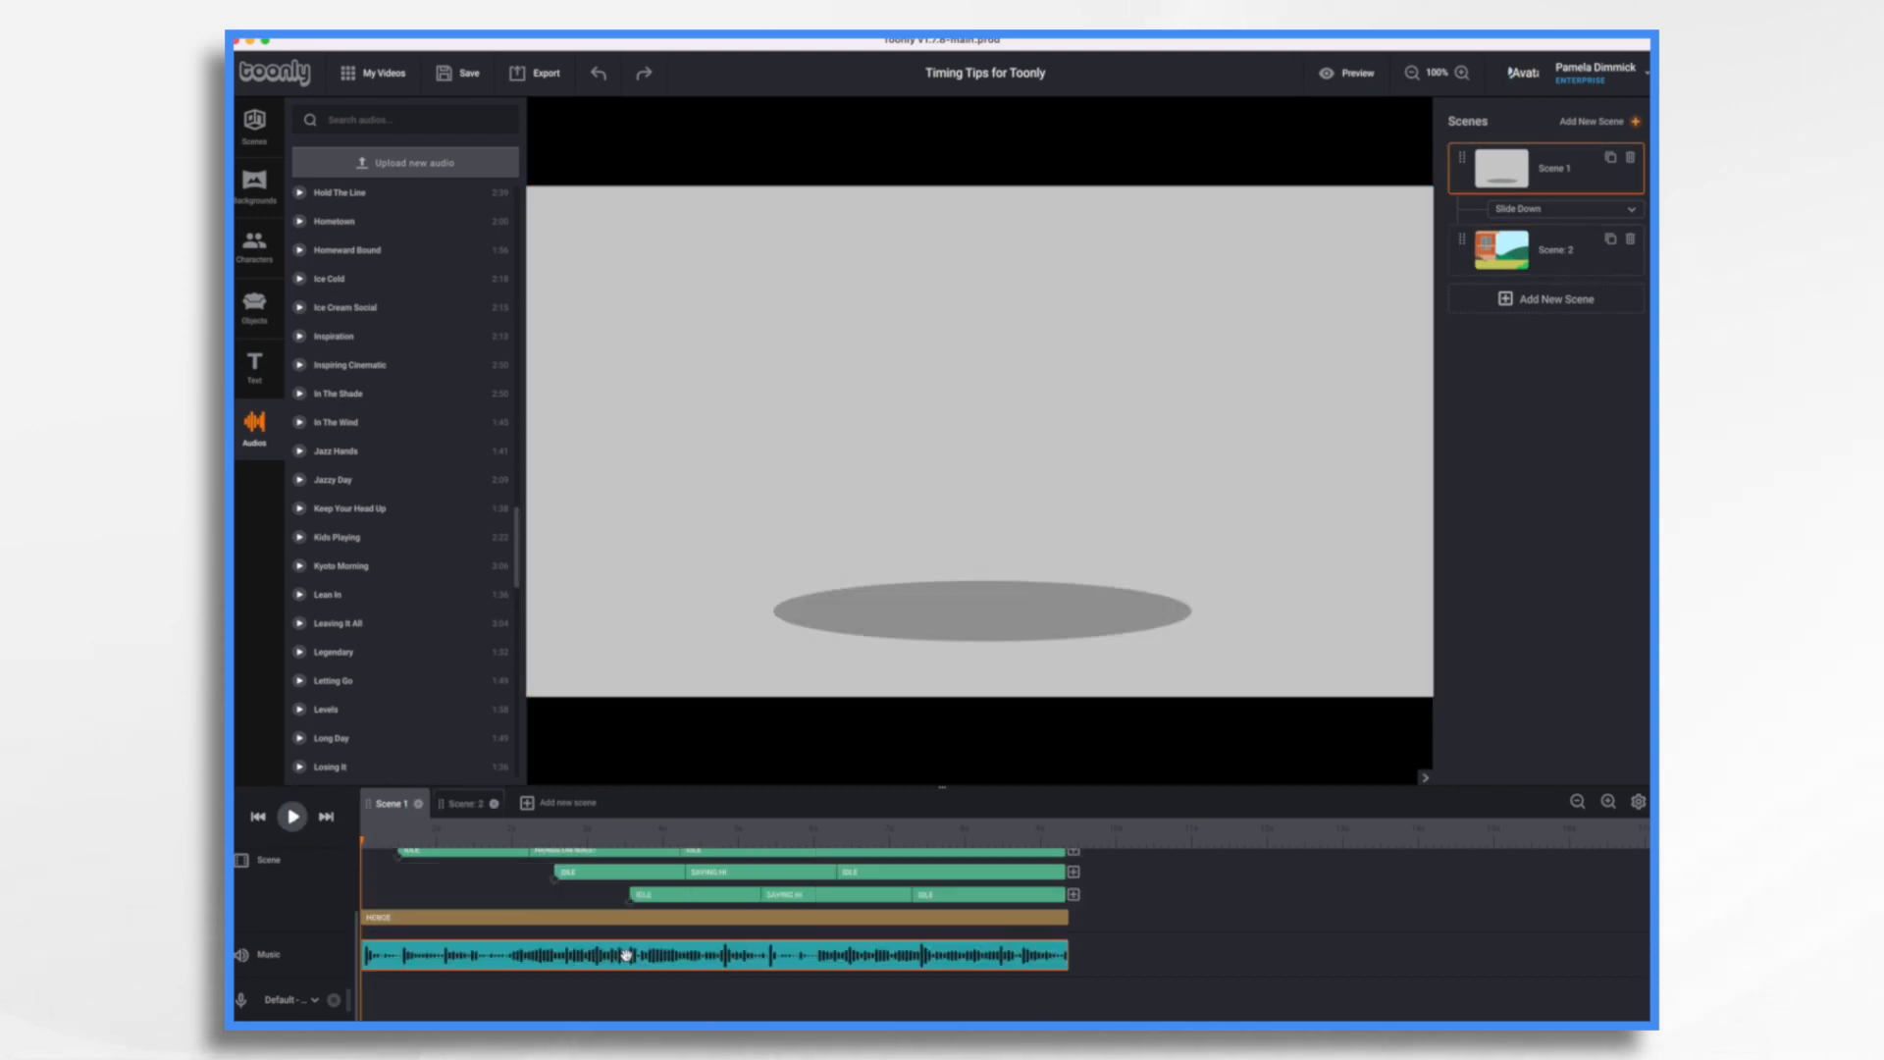
left_click(292, 819)
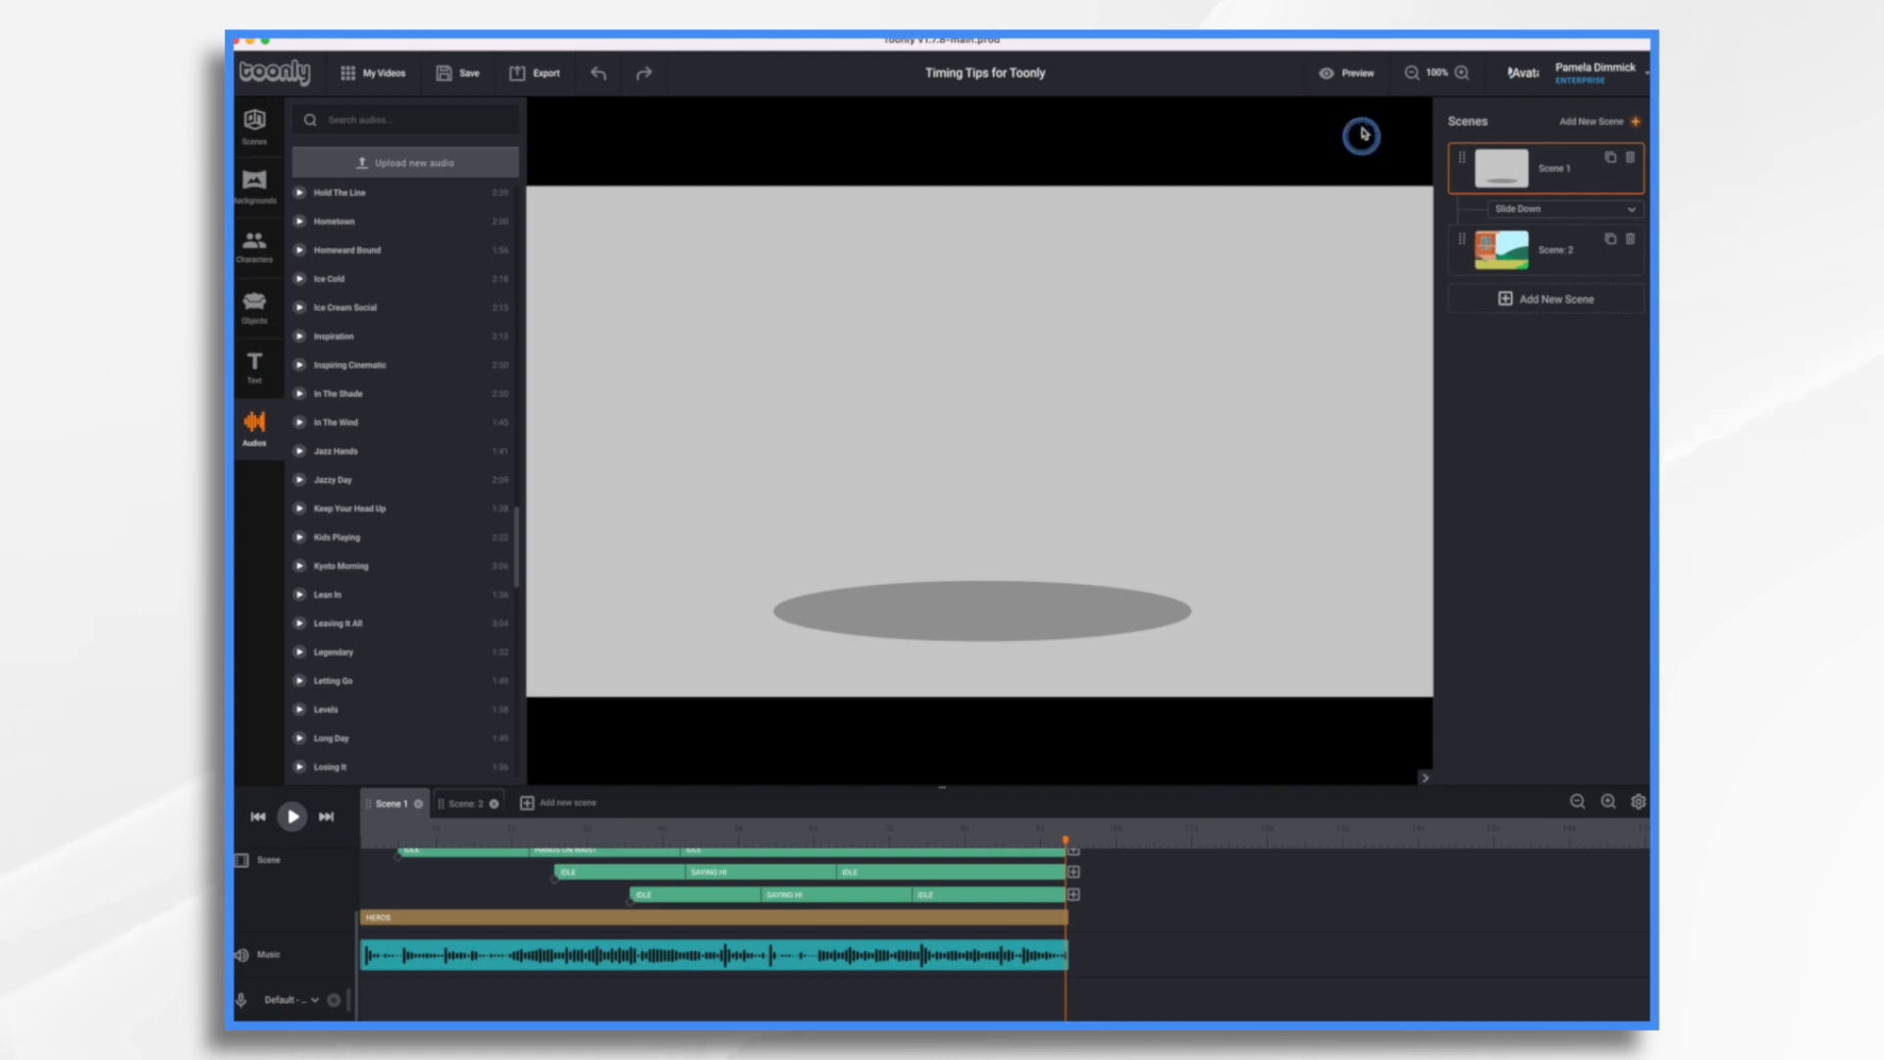
left_click(1354, 76)
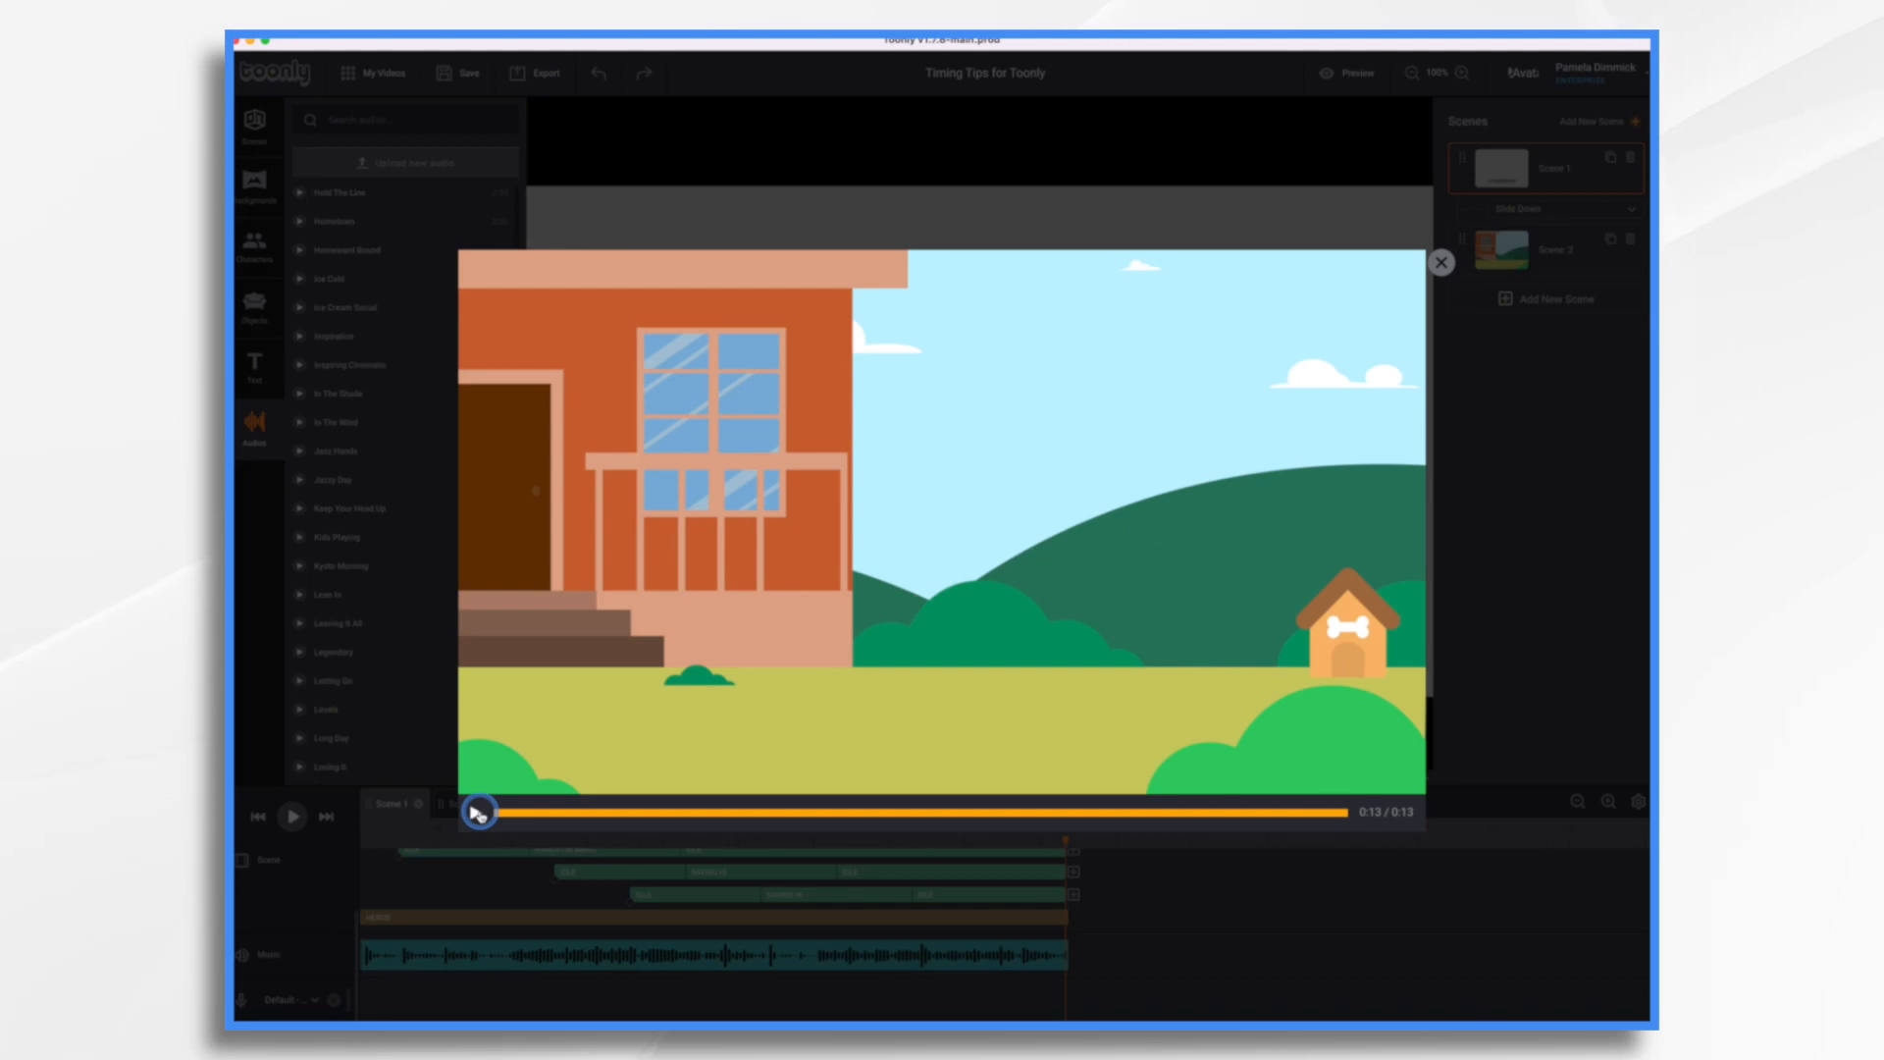
left_click(1443, 262)
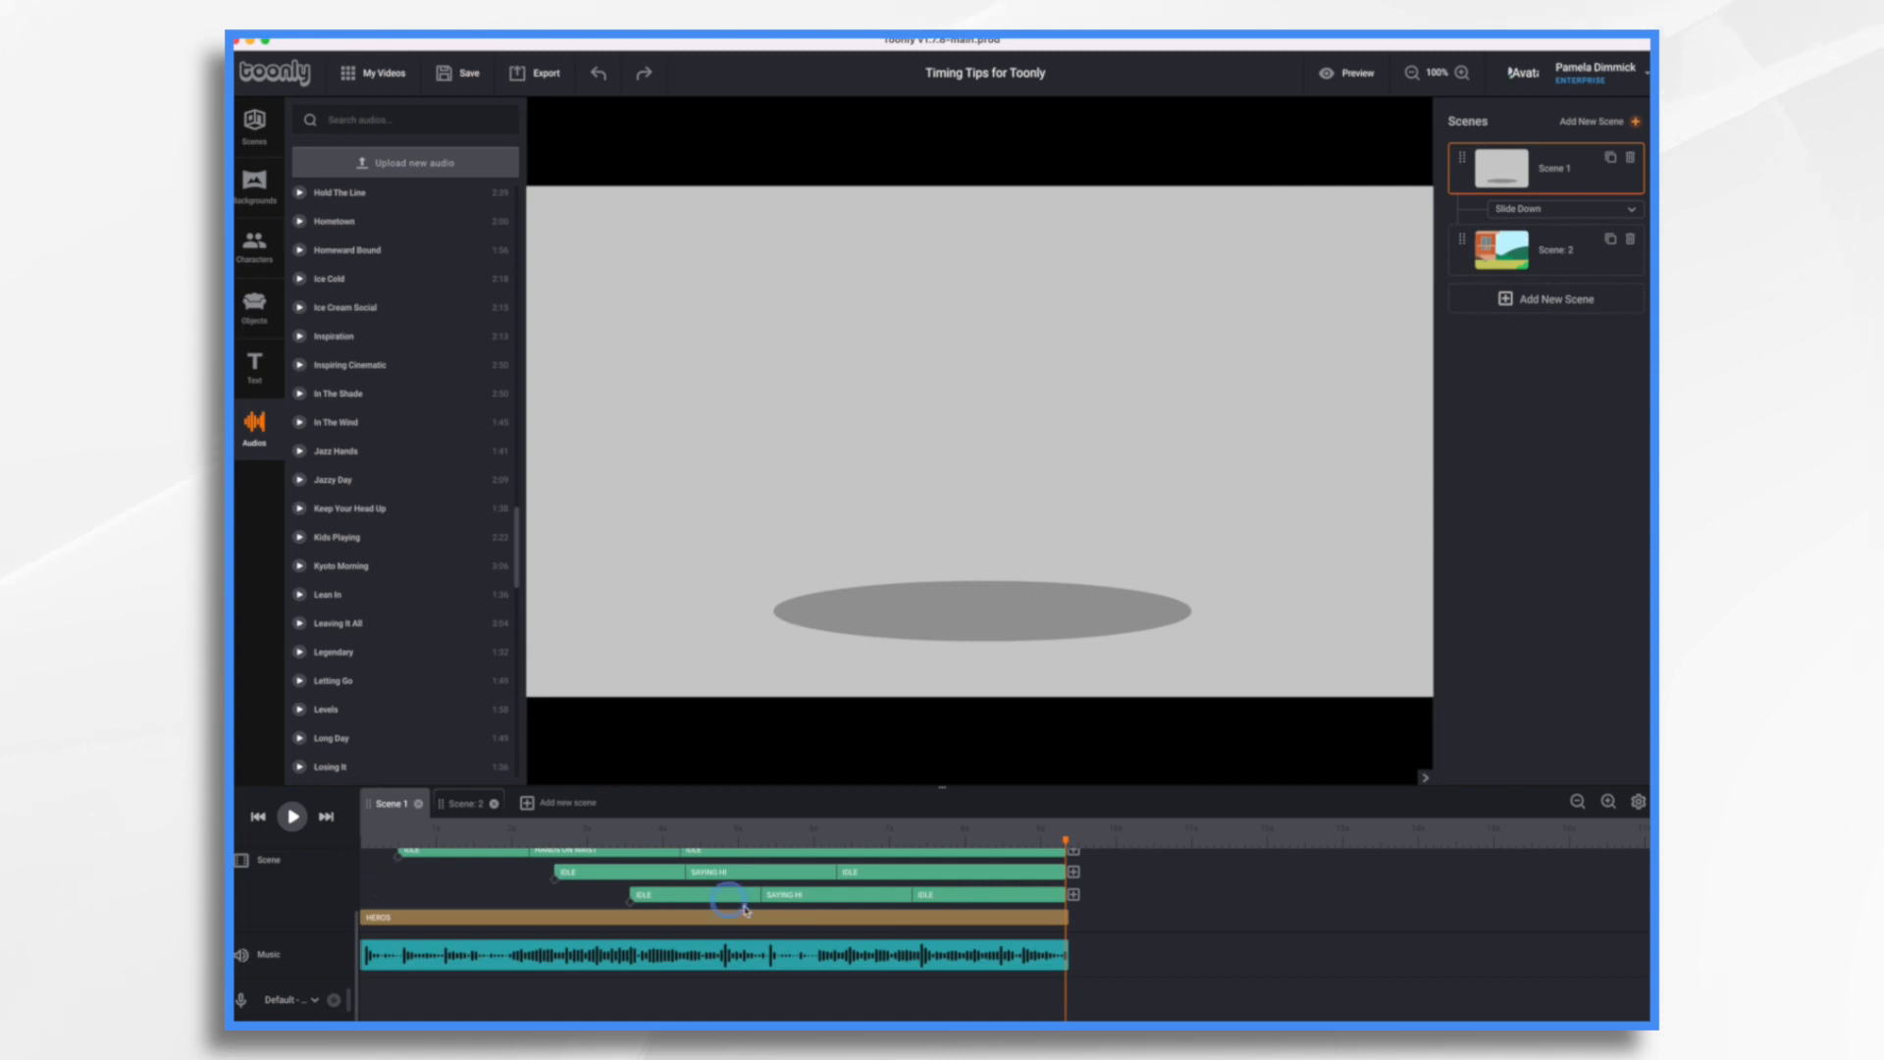
Set the Out Effect of the four characters' final Idle clips in Scene 1 to Instant, and replay the scene's ending
scroll(845, 923, "up", 2)
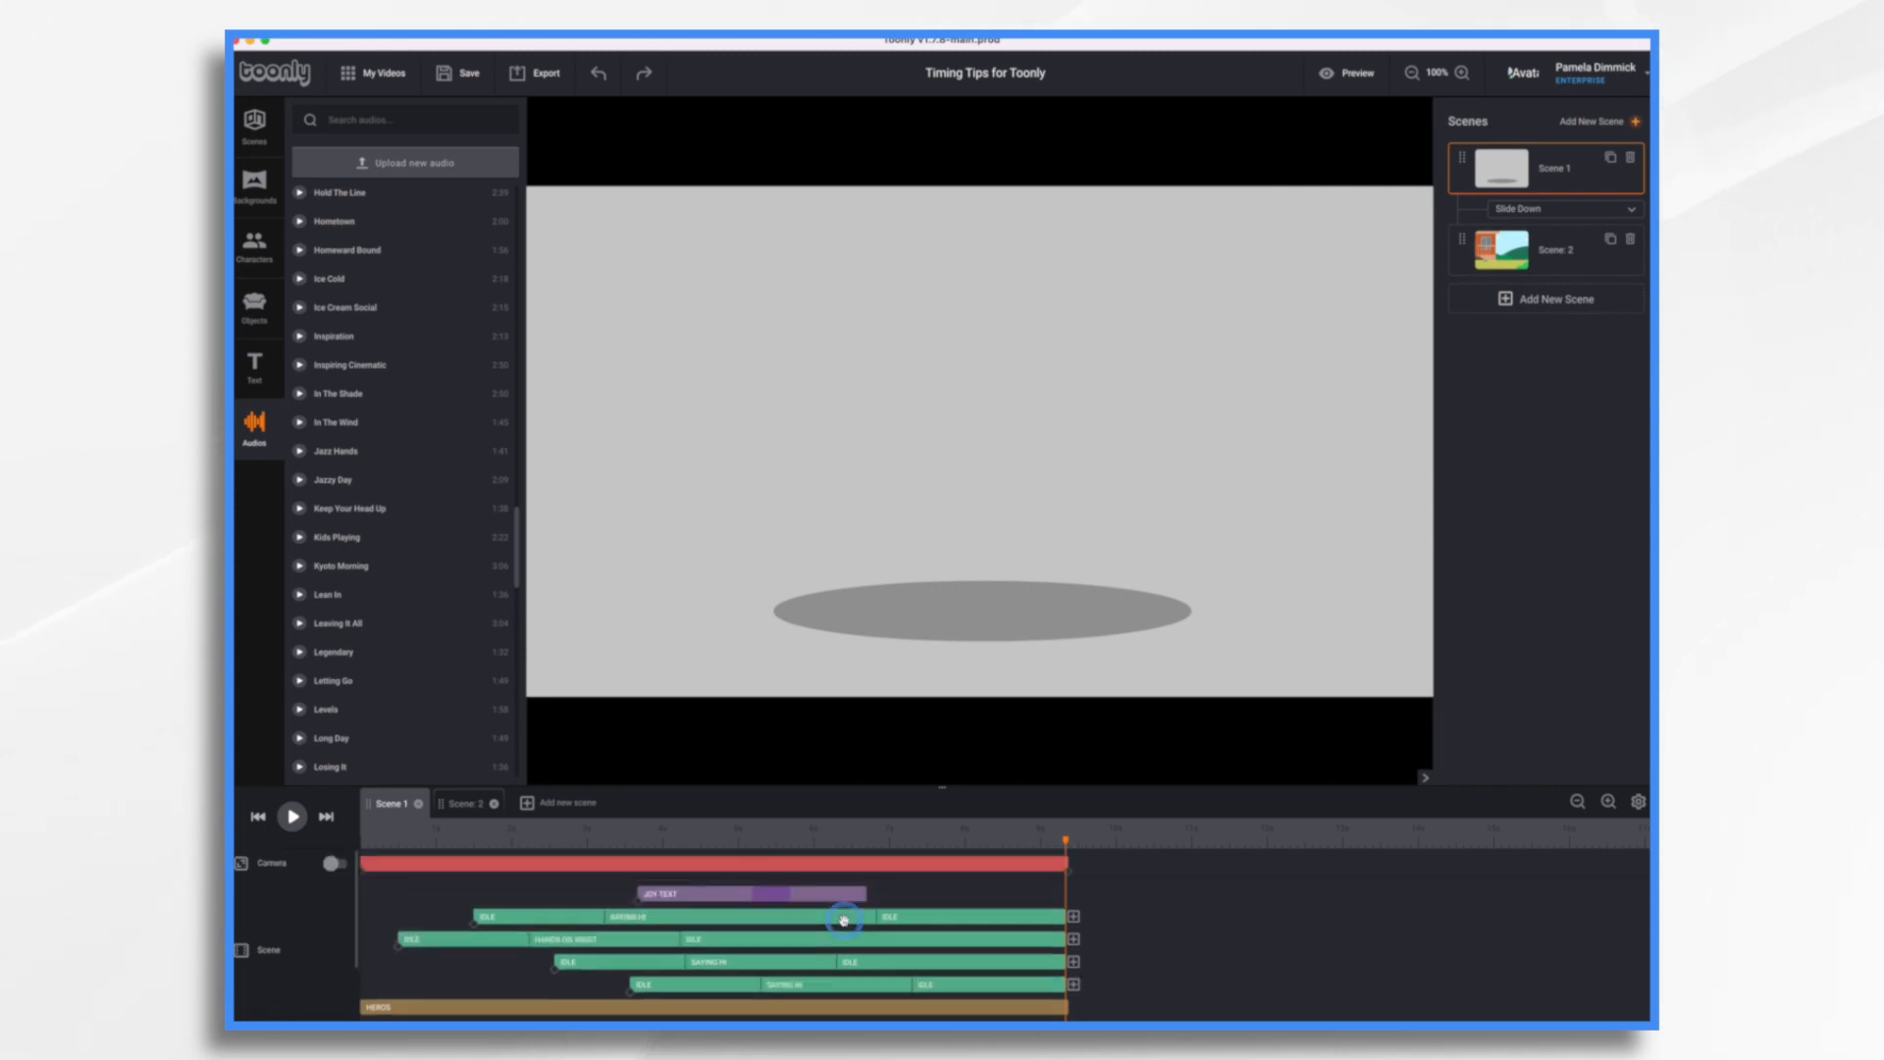
left_click(578, 920)
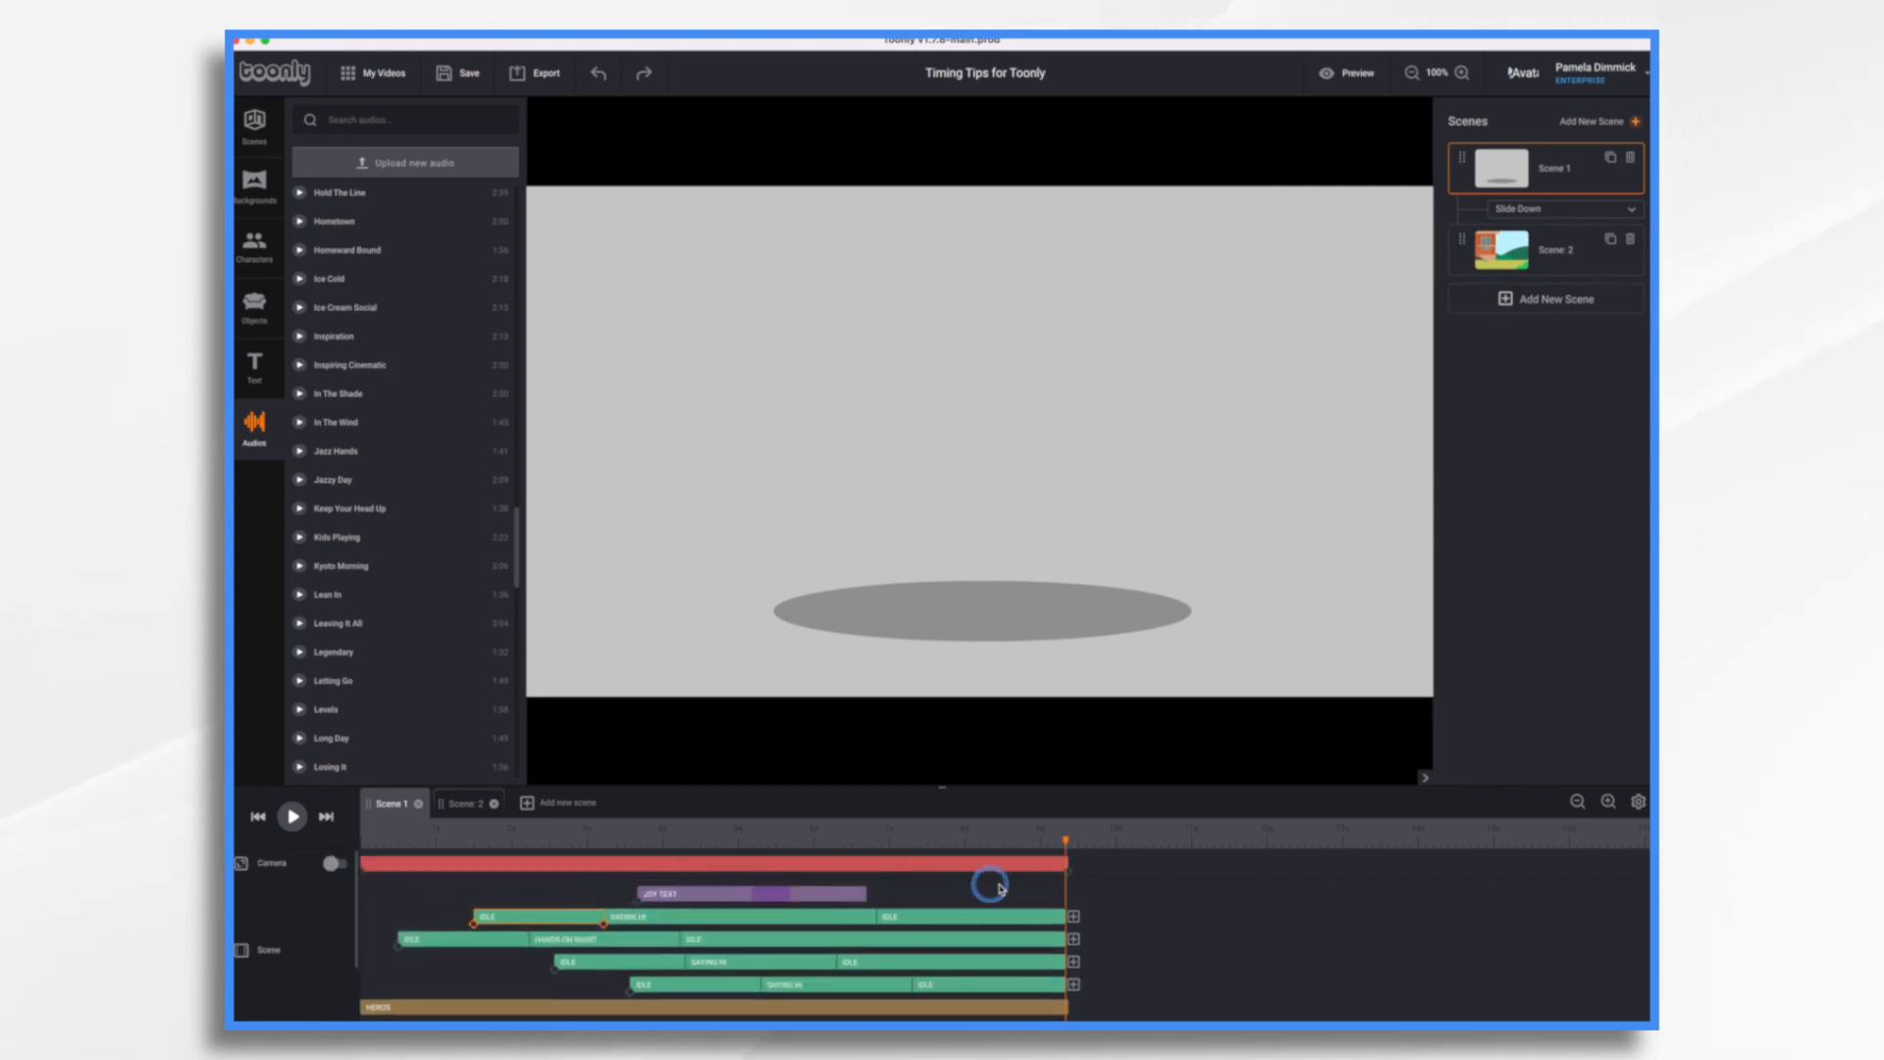
left_click(993, 912)
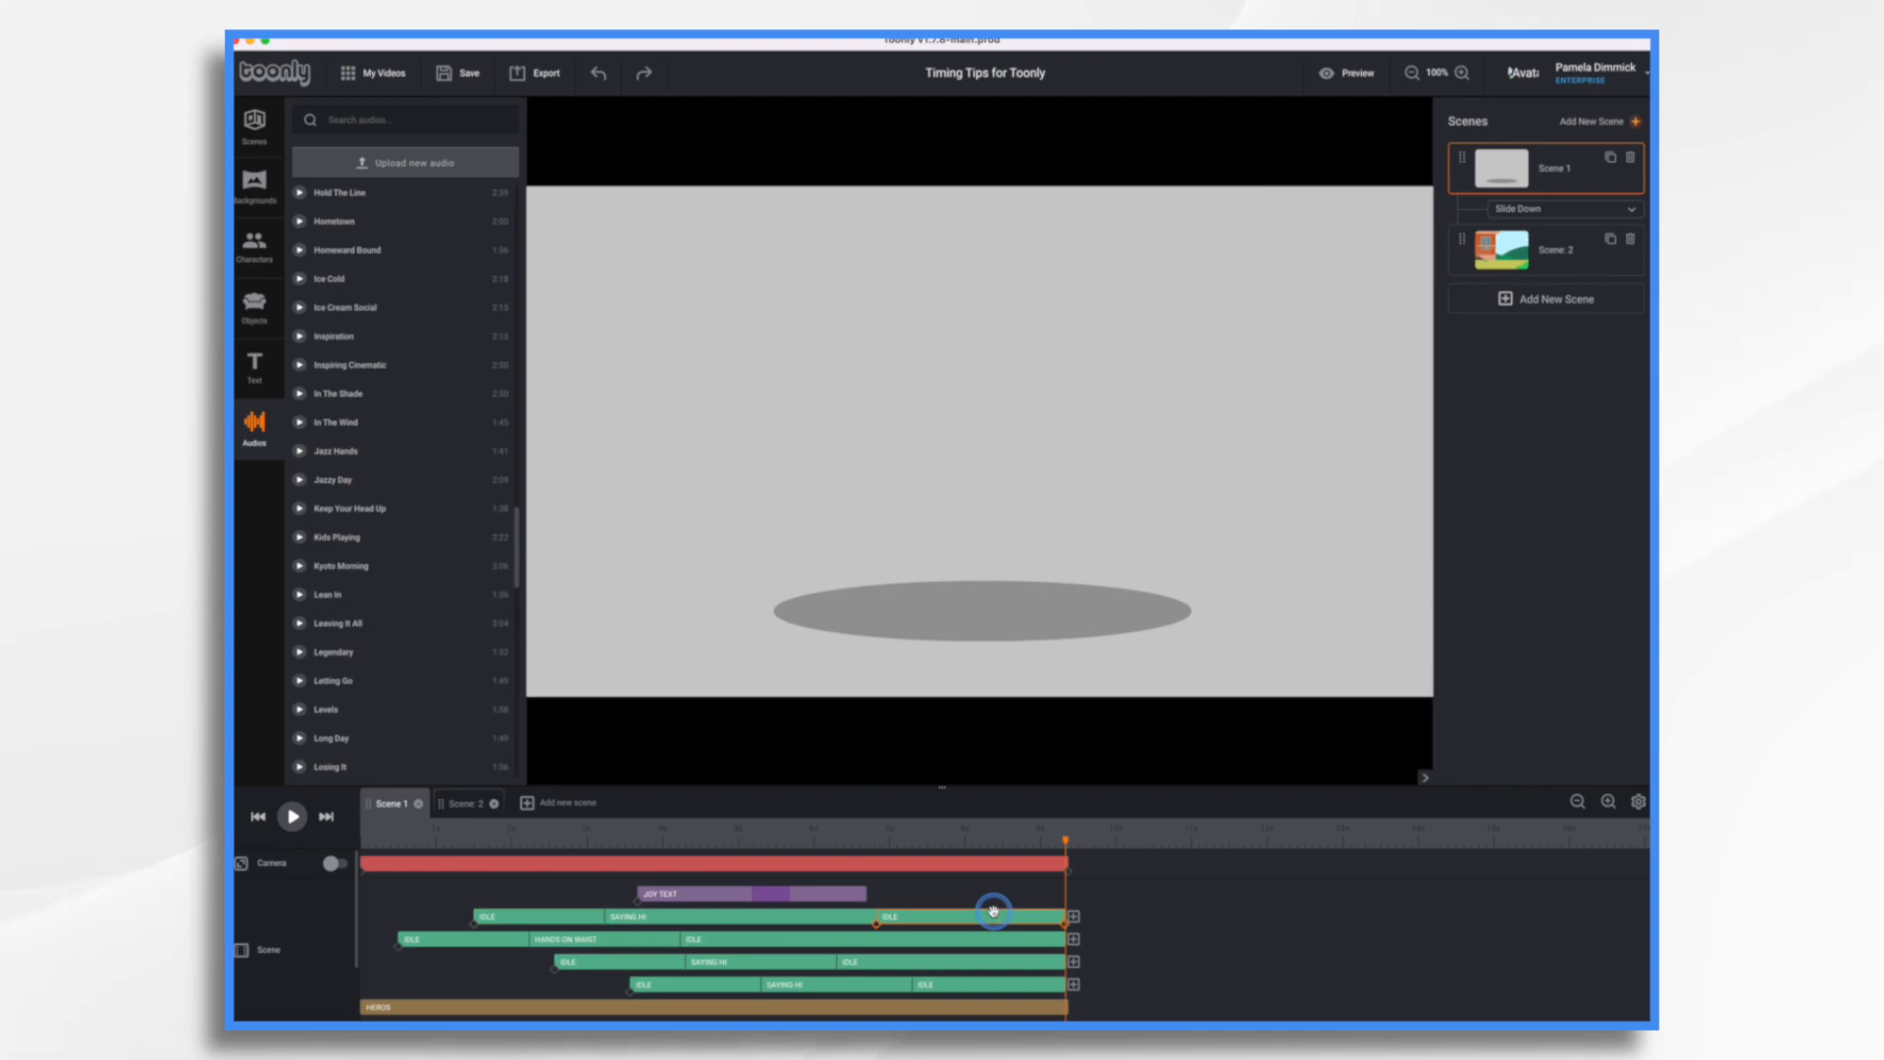
left_click(1008, 962)
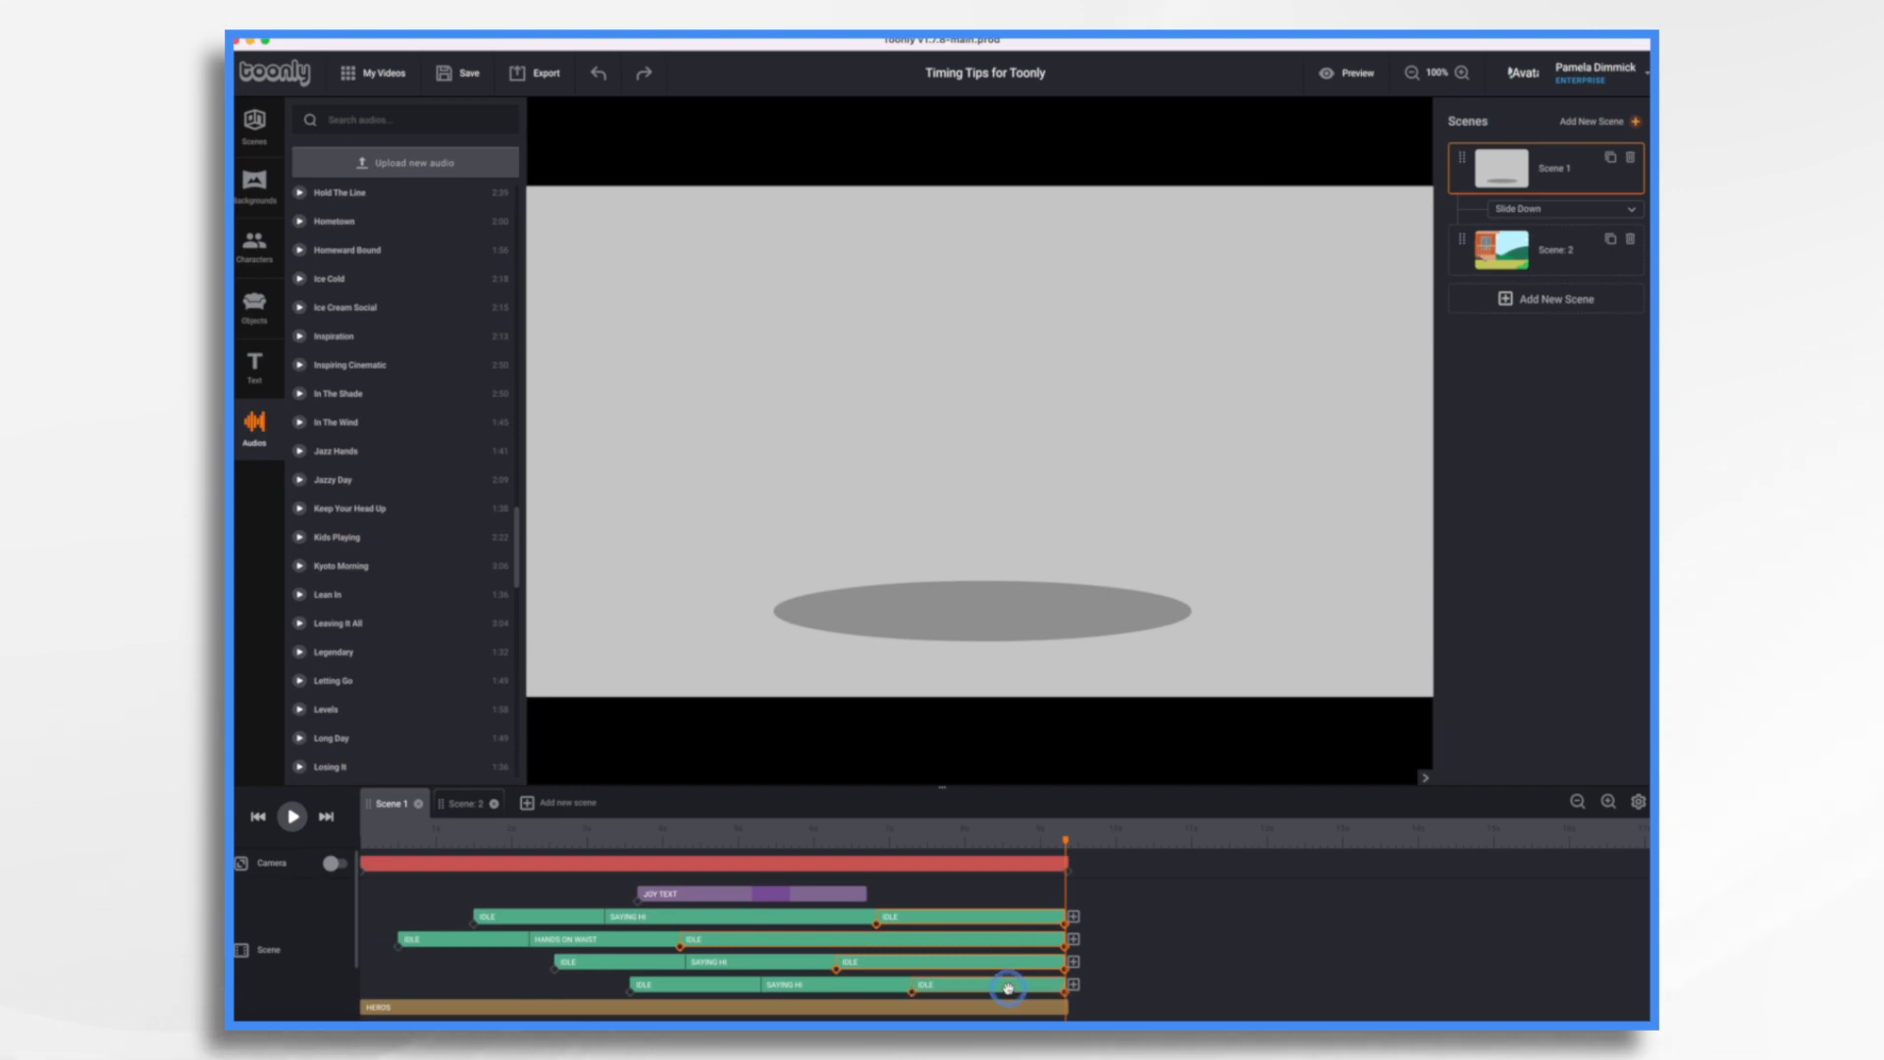
left_click(1008, 988)
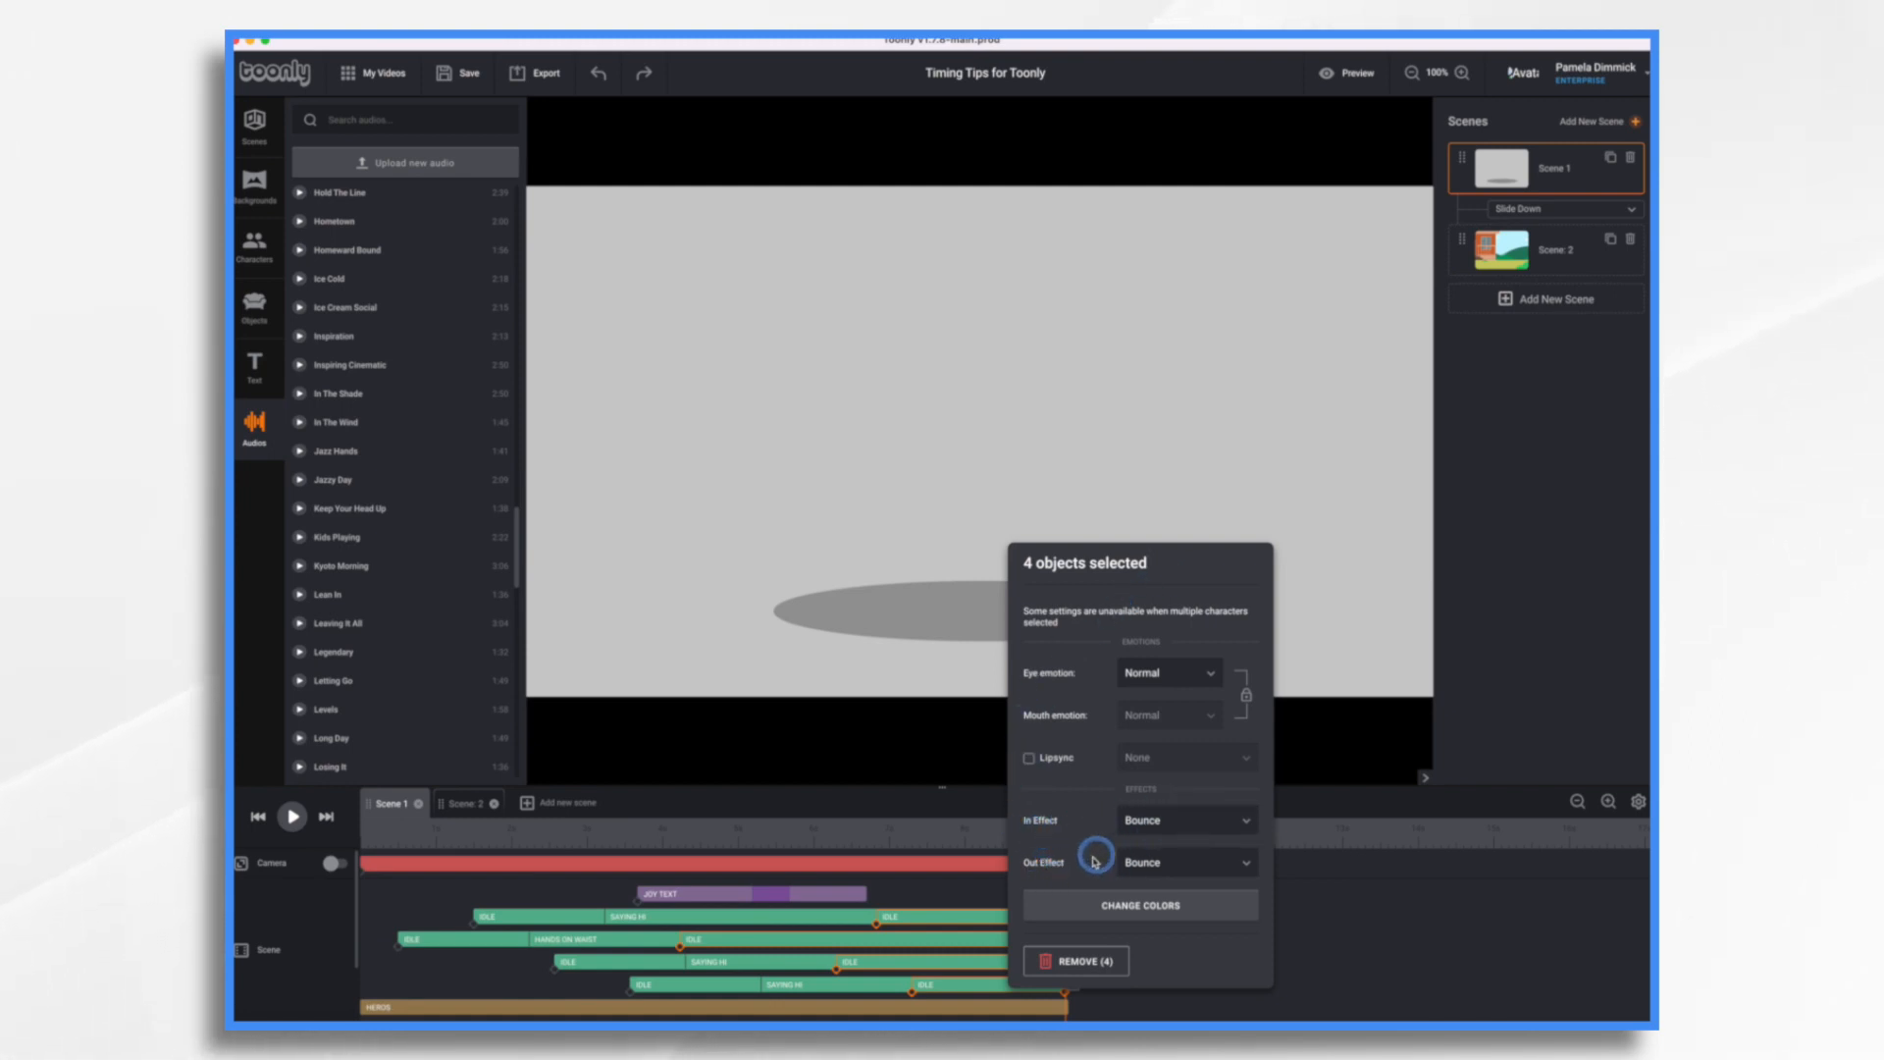
left_click(1196, 865)
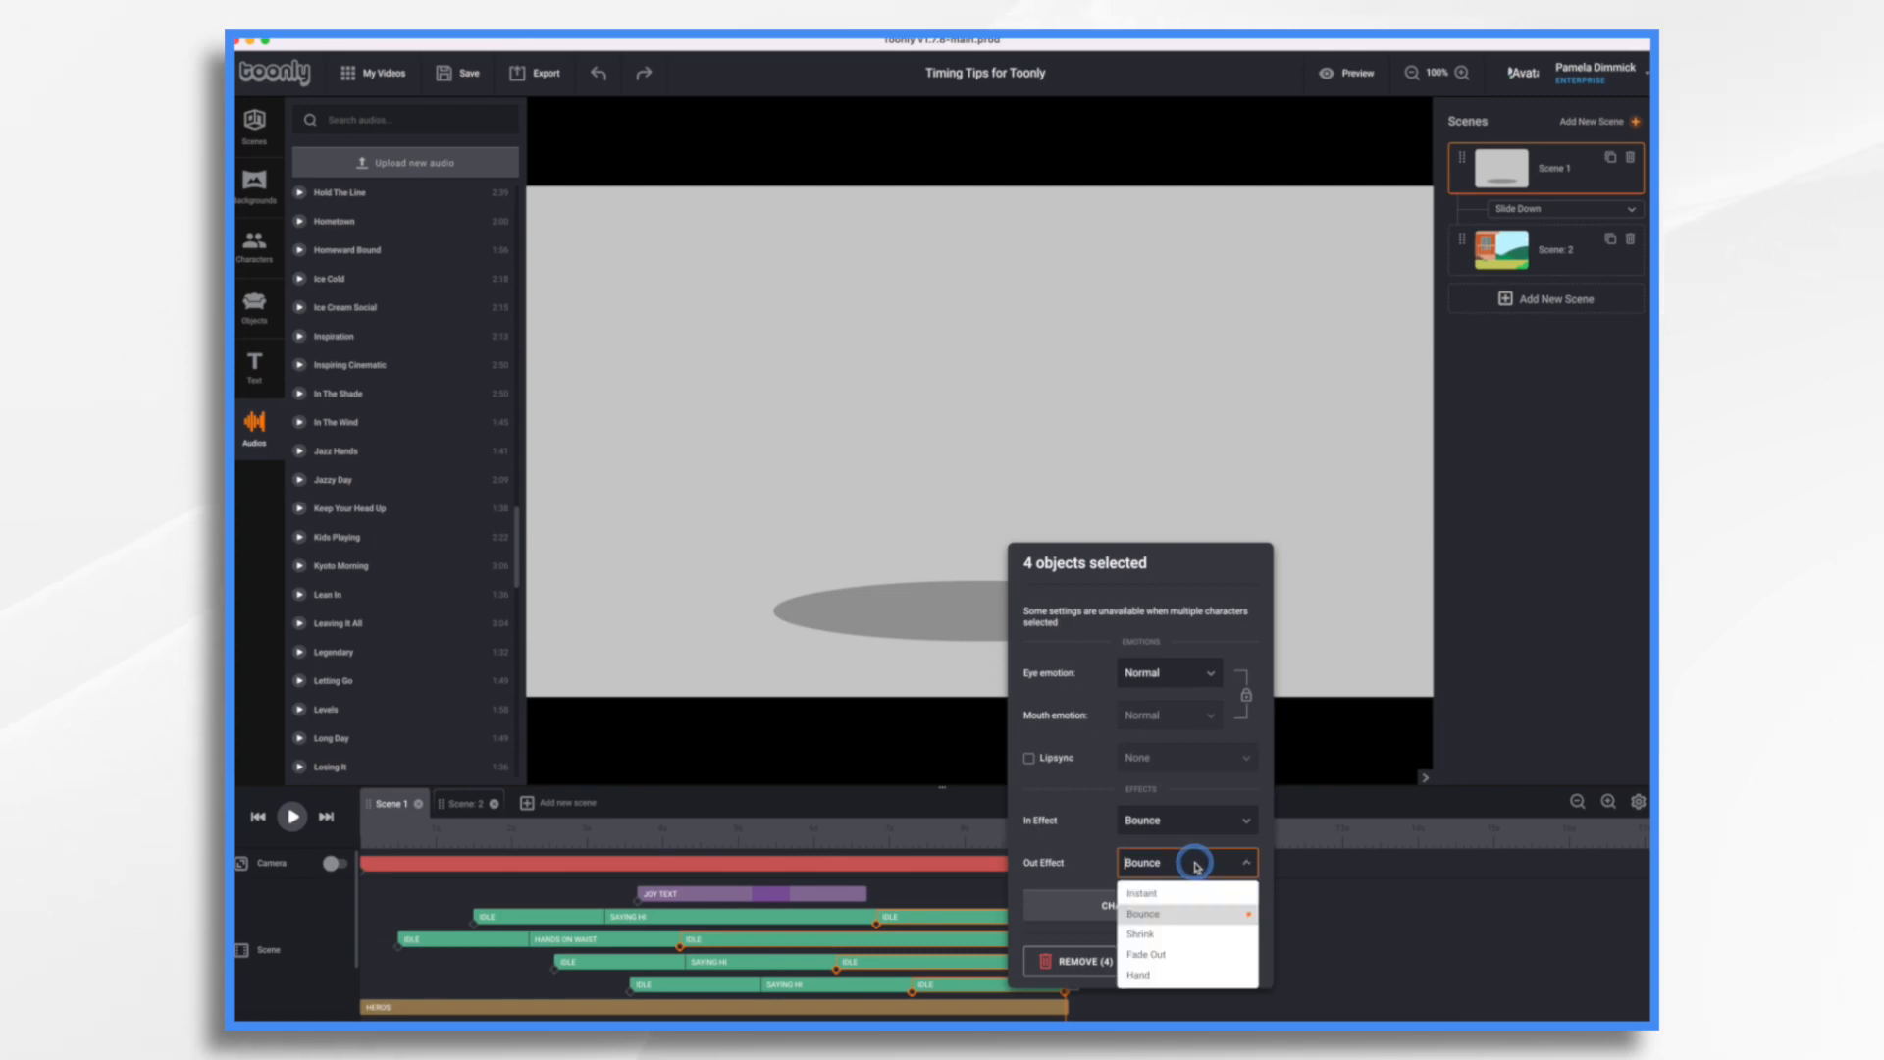
left_click(1154, 896)
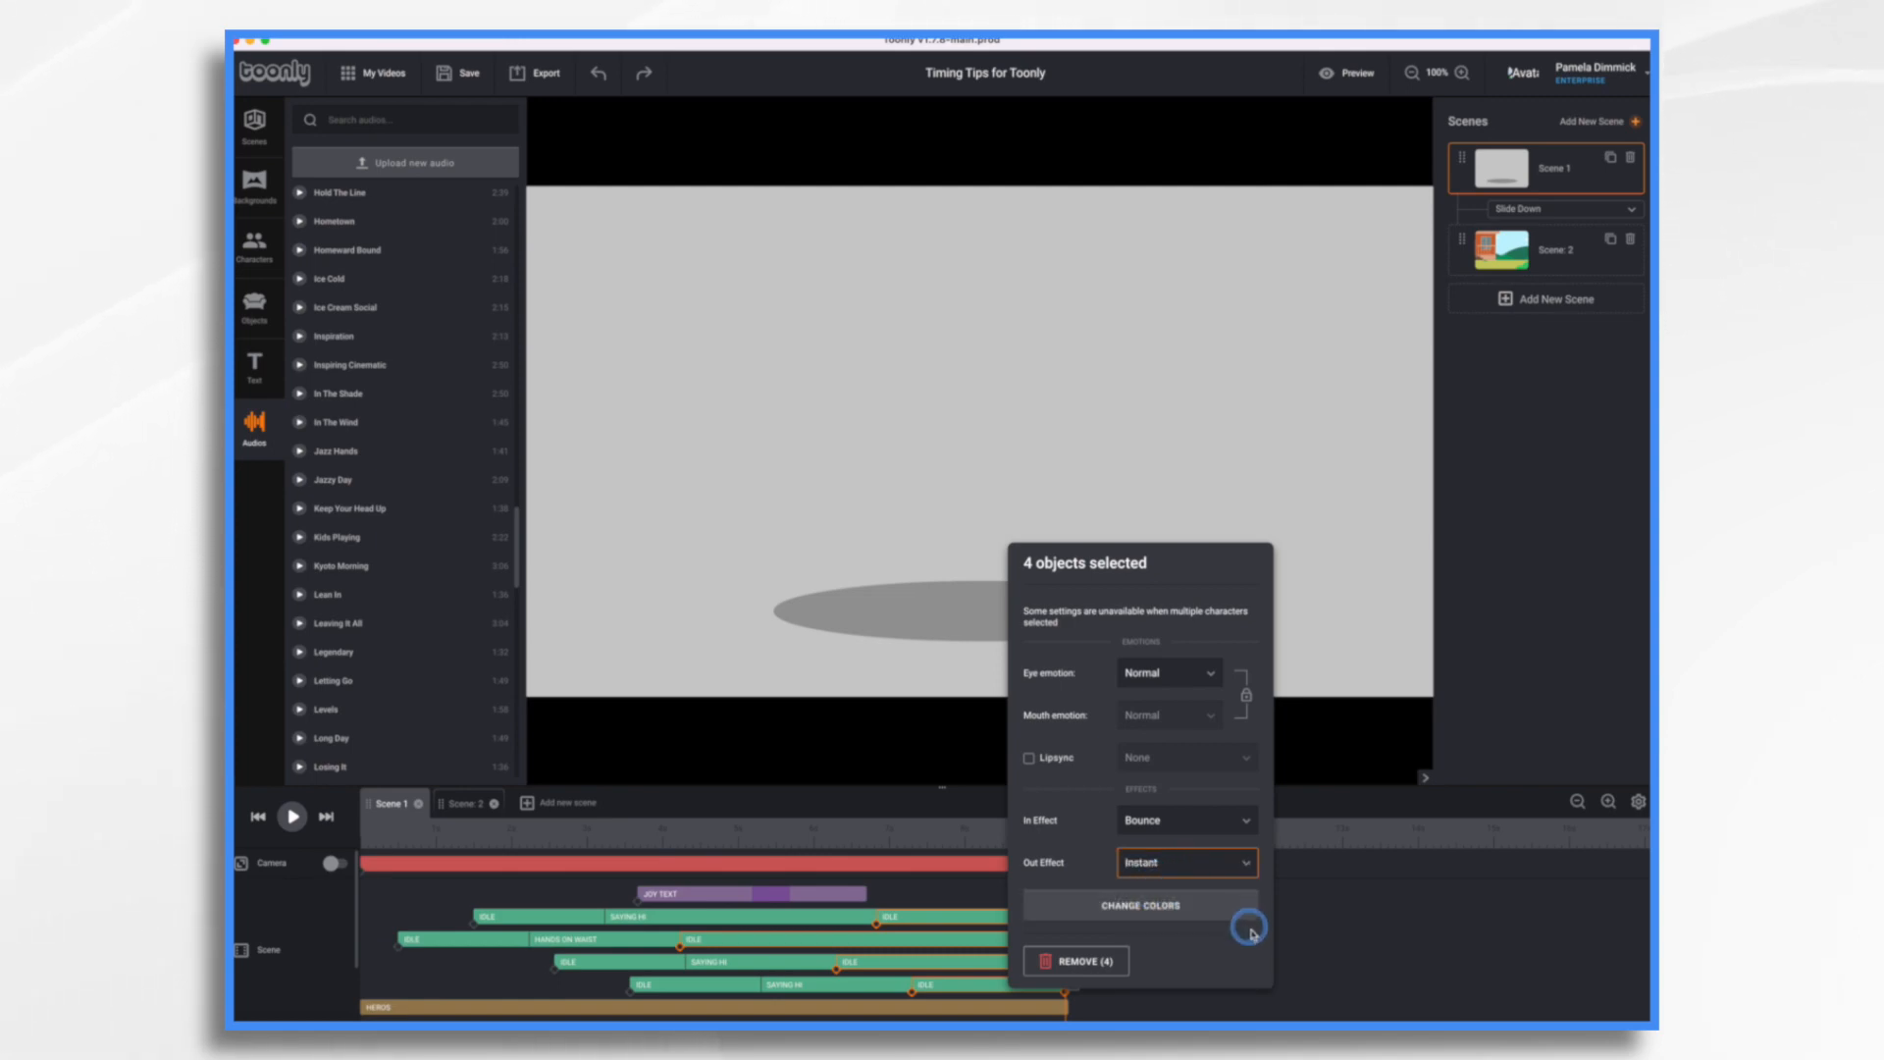
left_click(1334, 978)
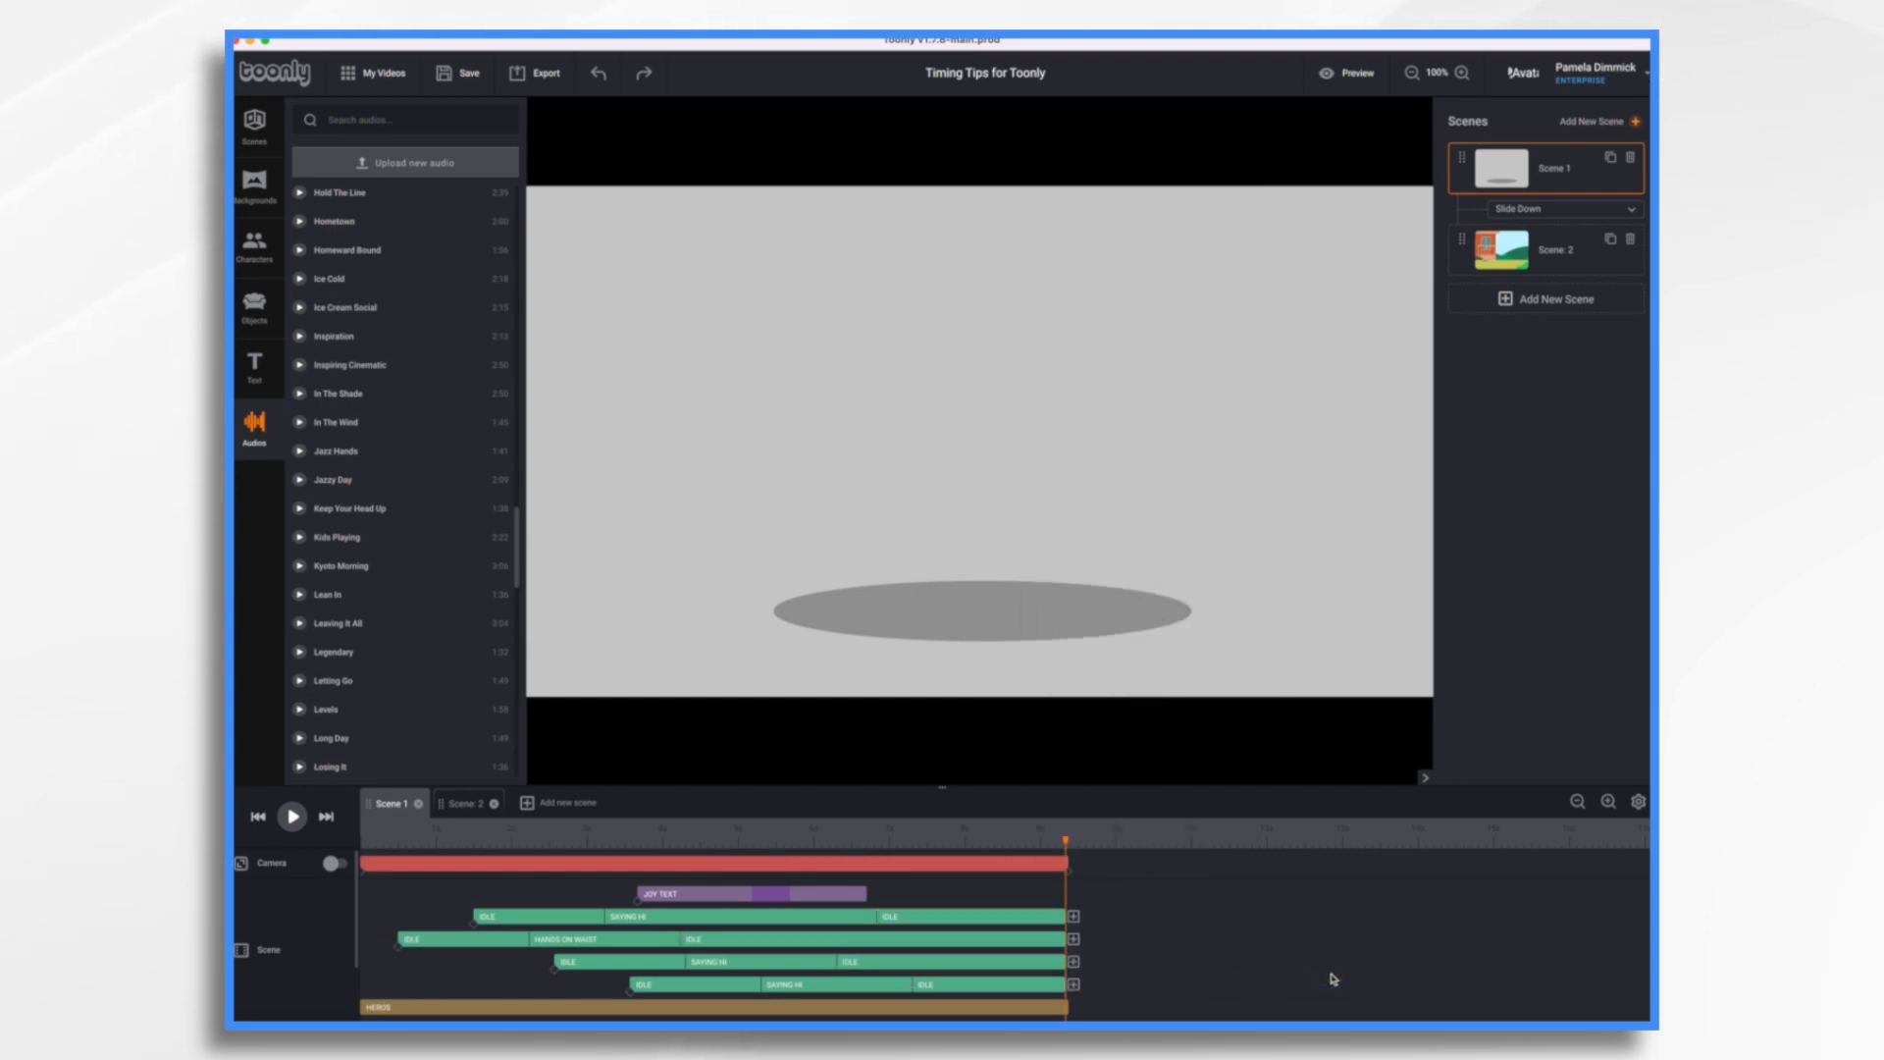
left_click(896, 834)
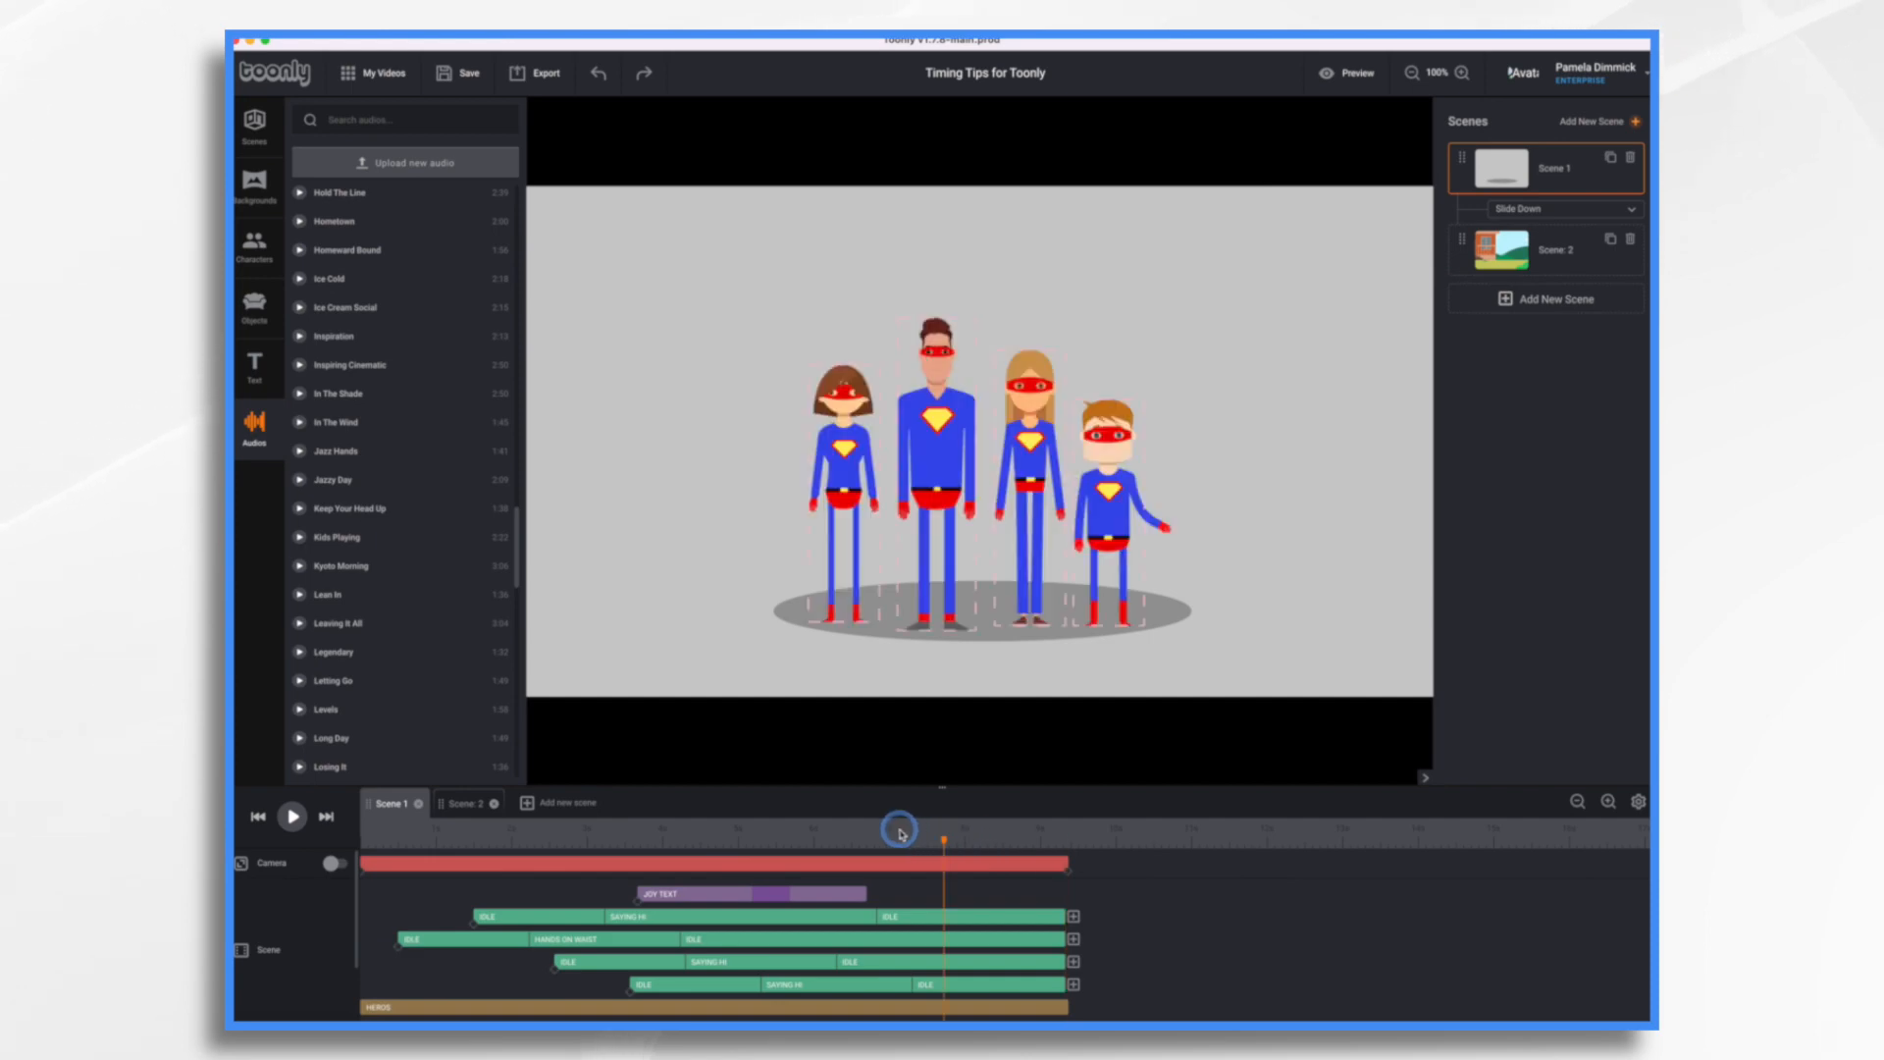
left_click(291, 816)
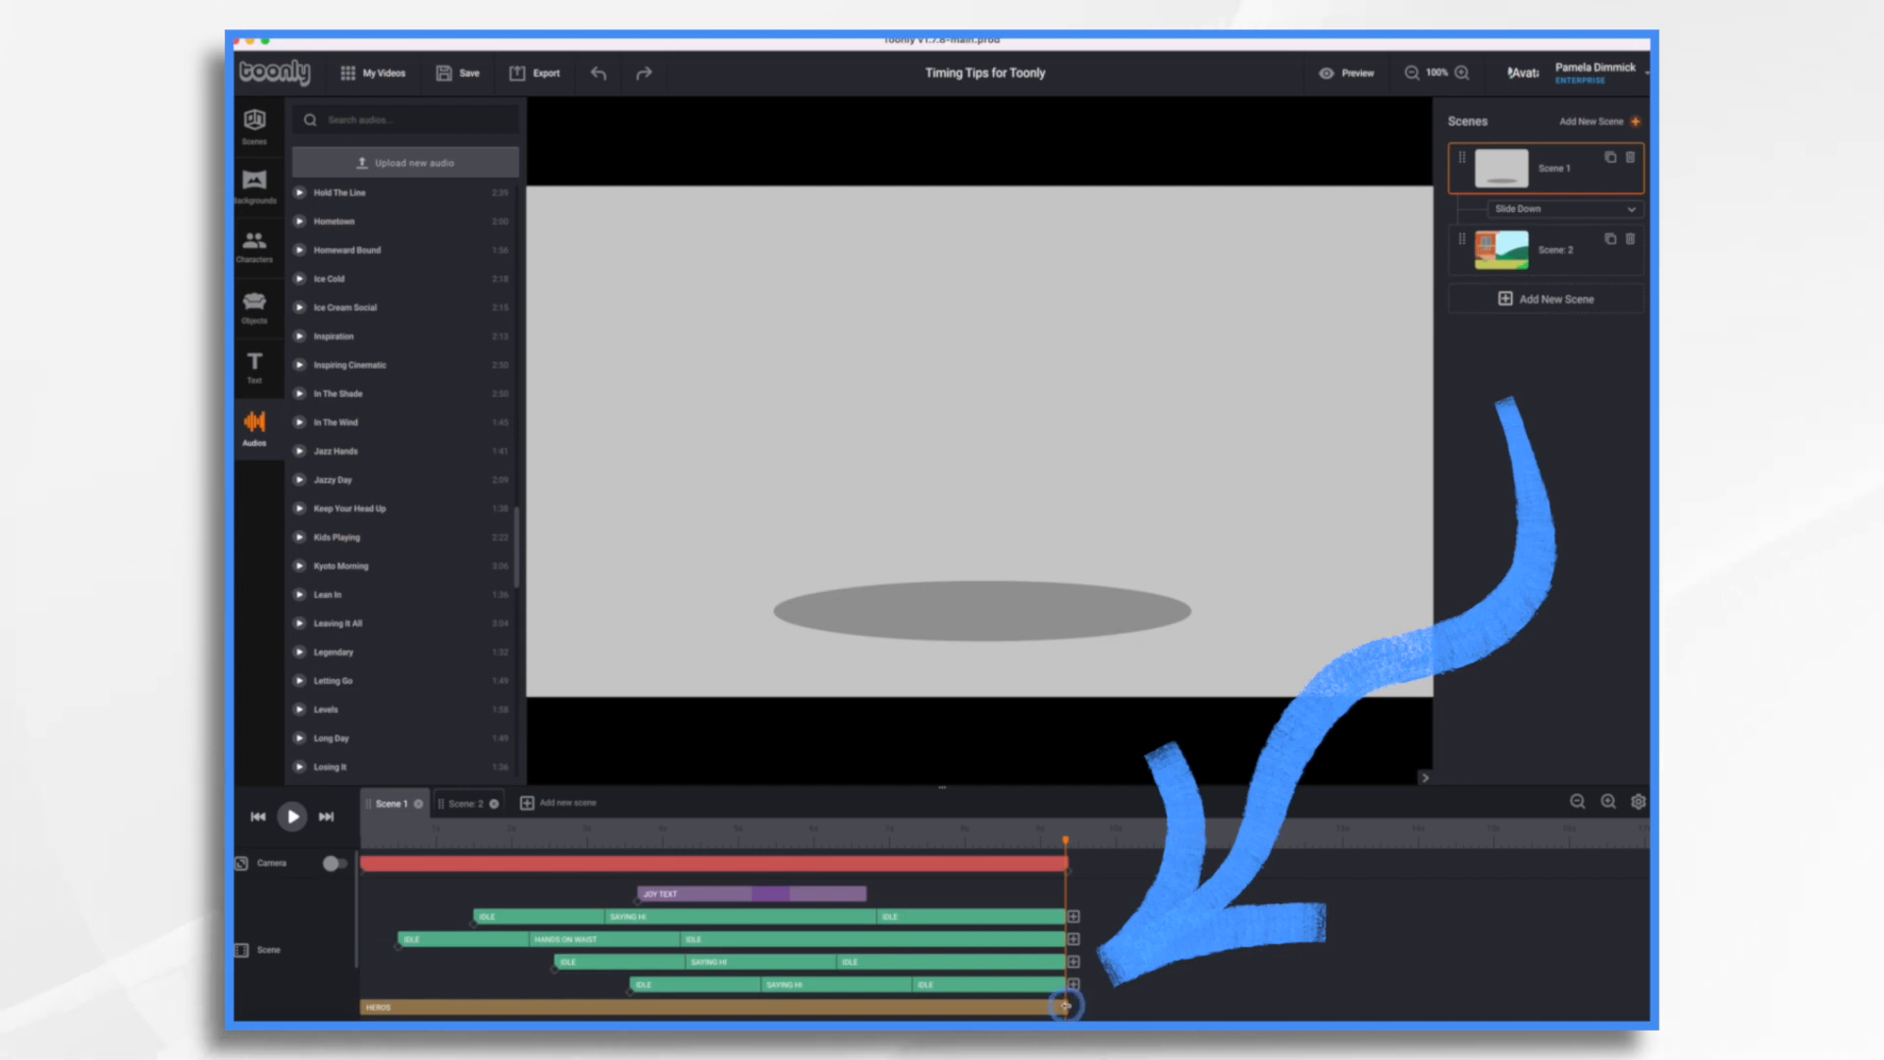
Trim Scene 1's background slightly to end with the characters' final Idle clips, and replay the scene's ending
left_click_drag(1065, 1004, 1062, 1006)
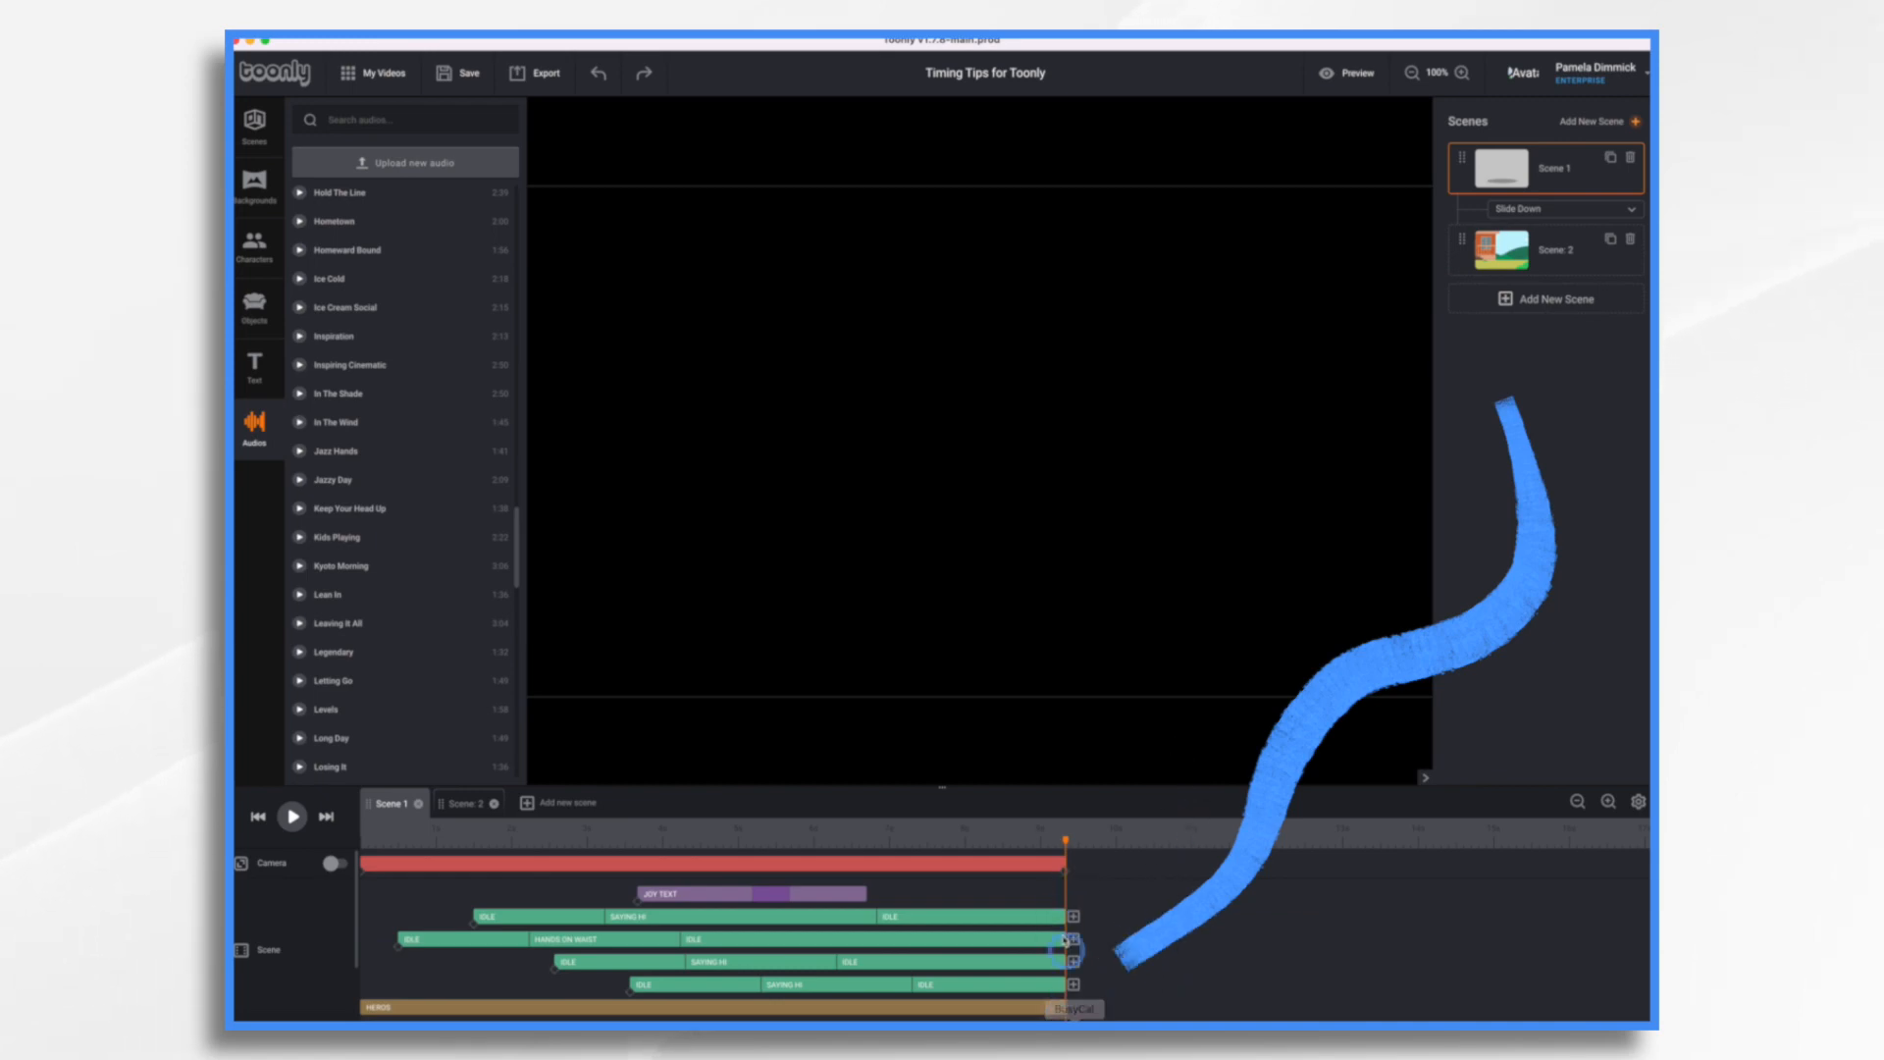
left_click(1001, 829)
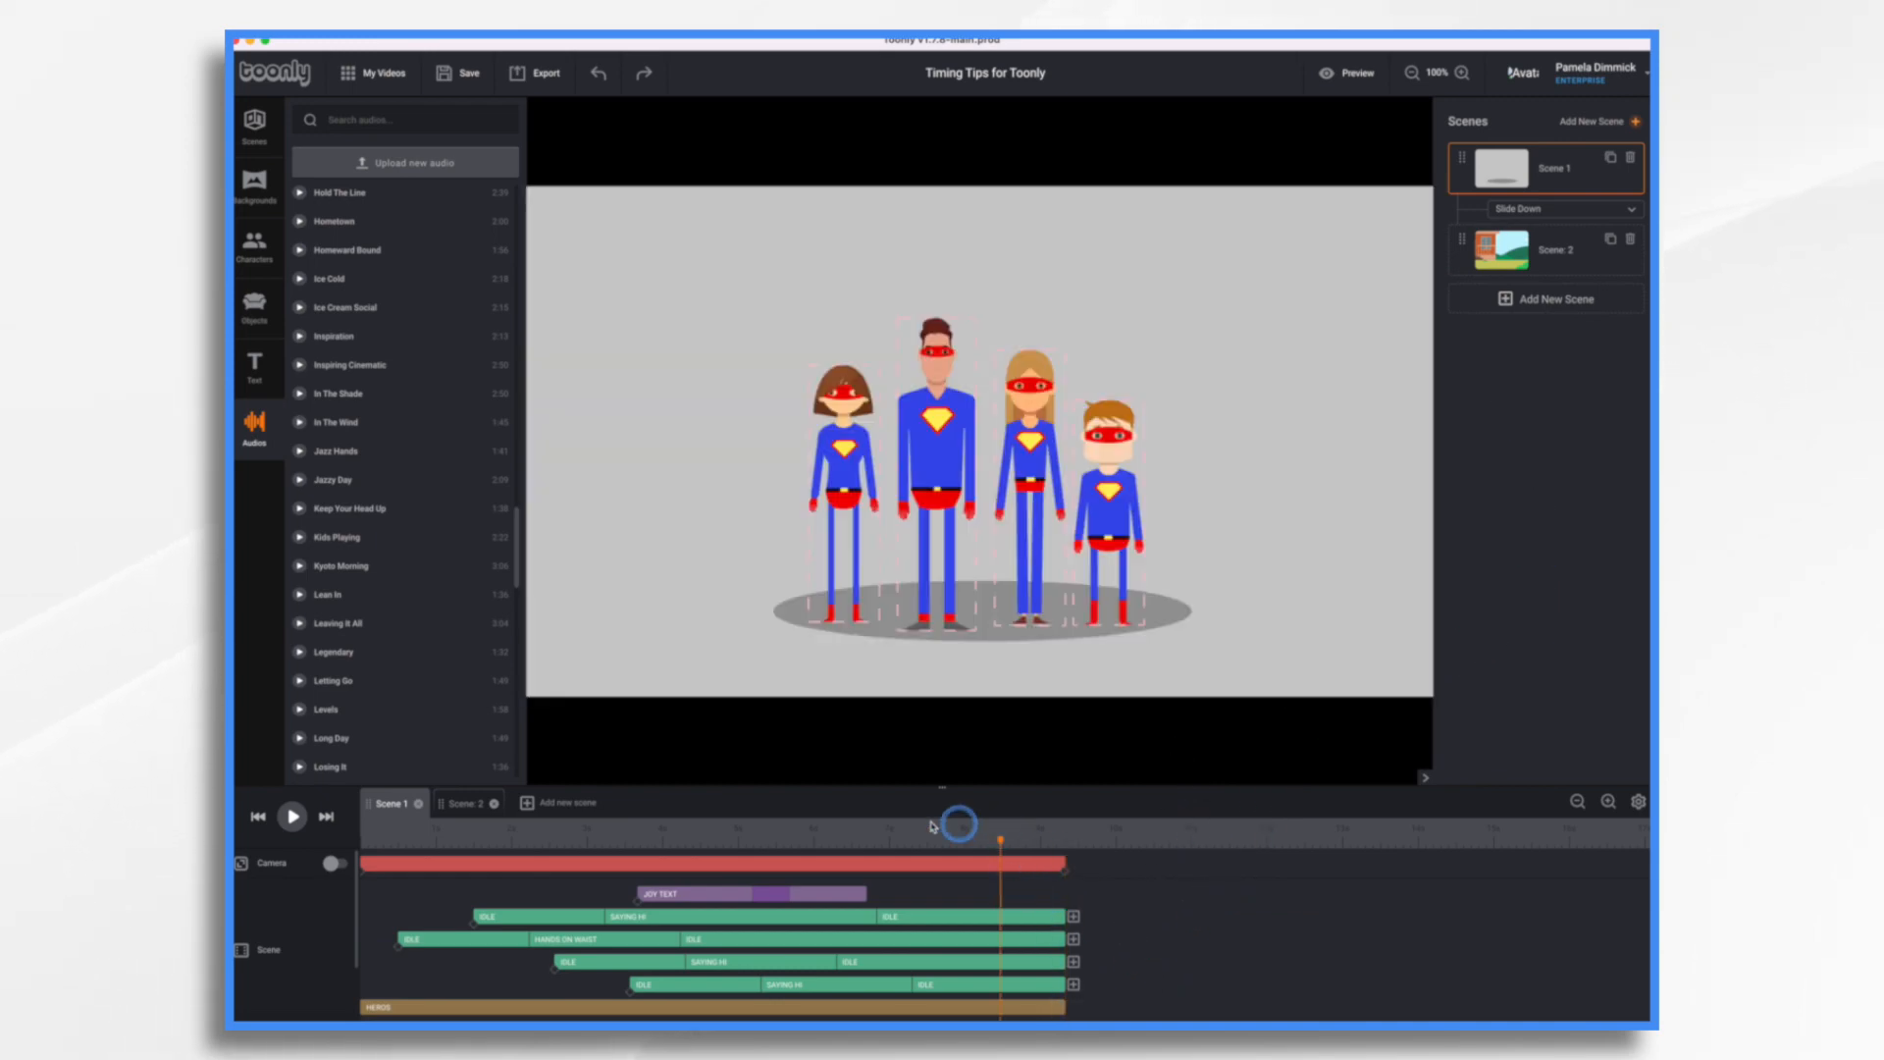
left_click(292, 815)
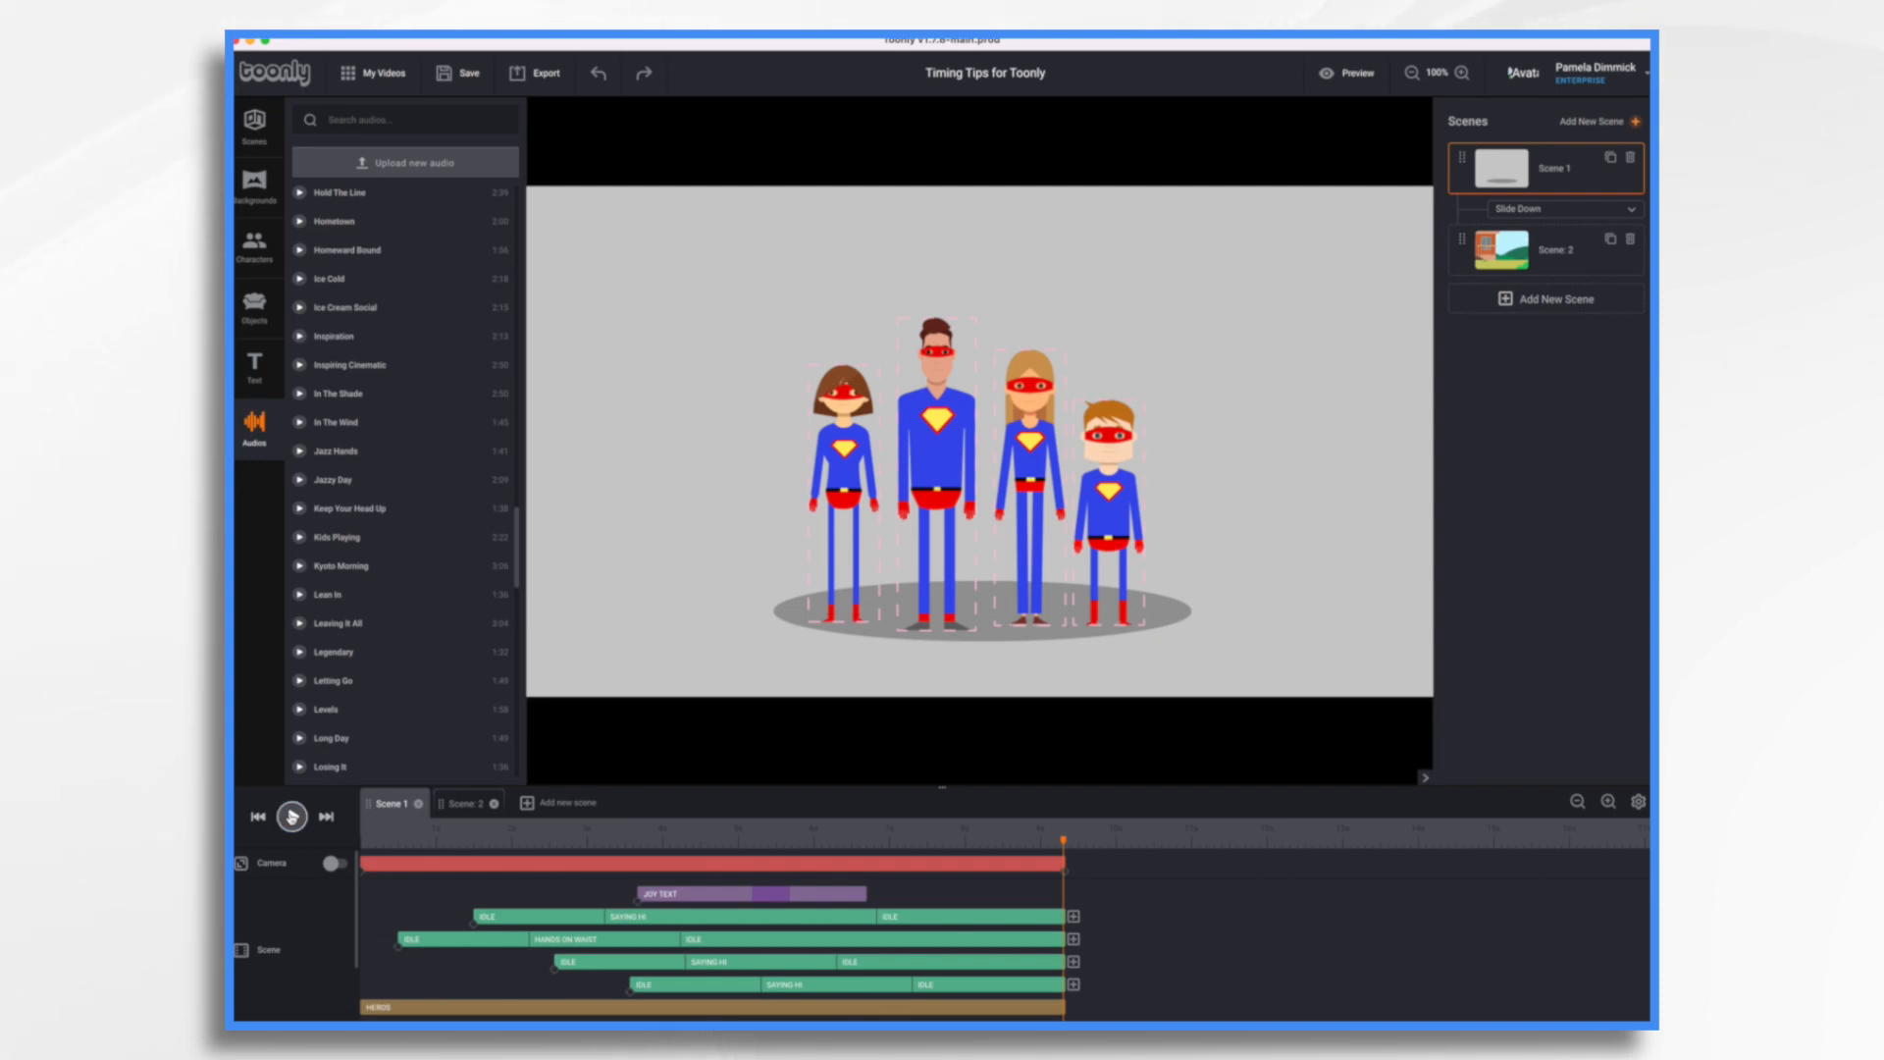
Open Scene 2 and play its opening until the four characters' second action clips begin
left_click(465, 803)
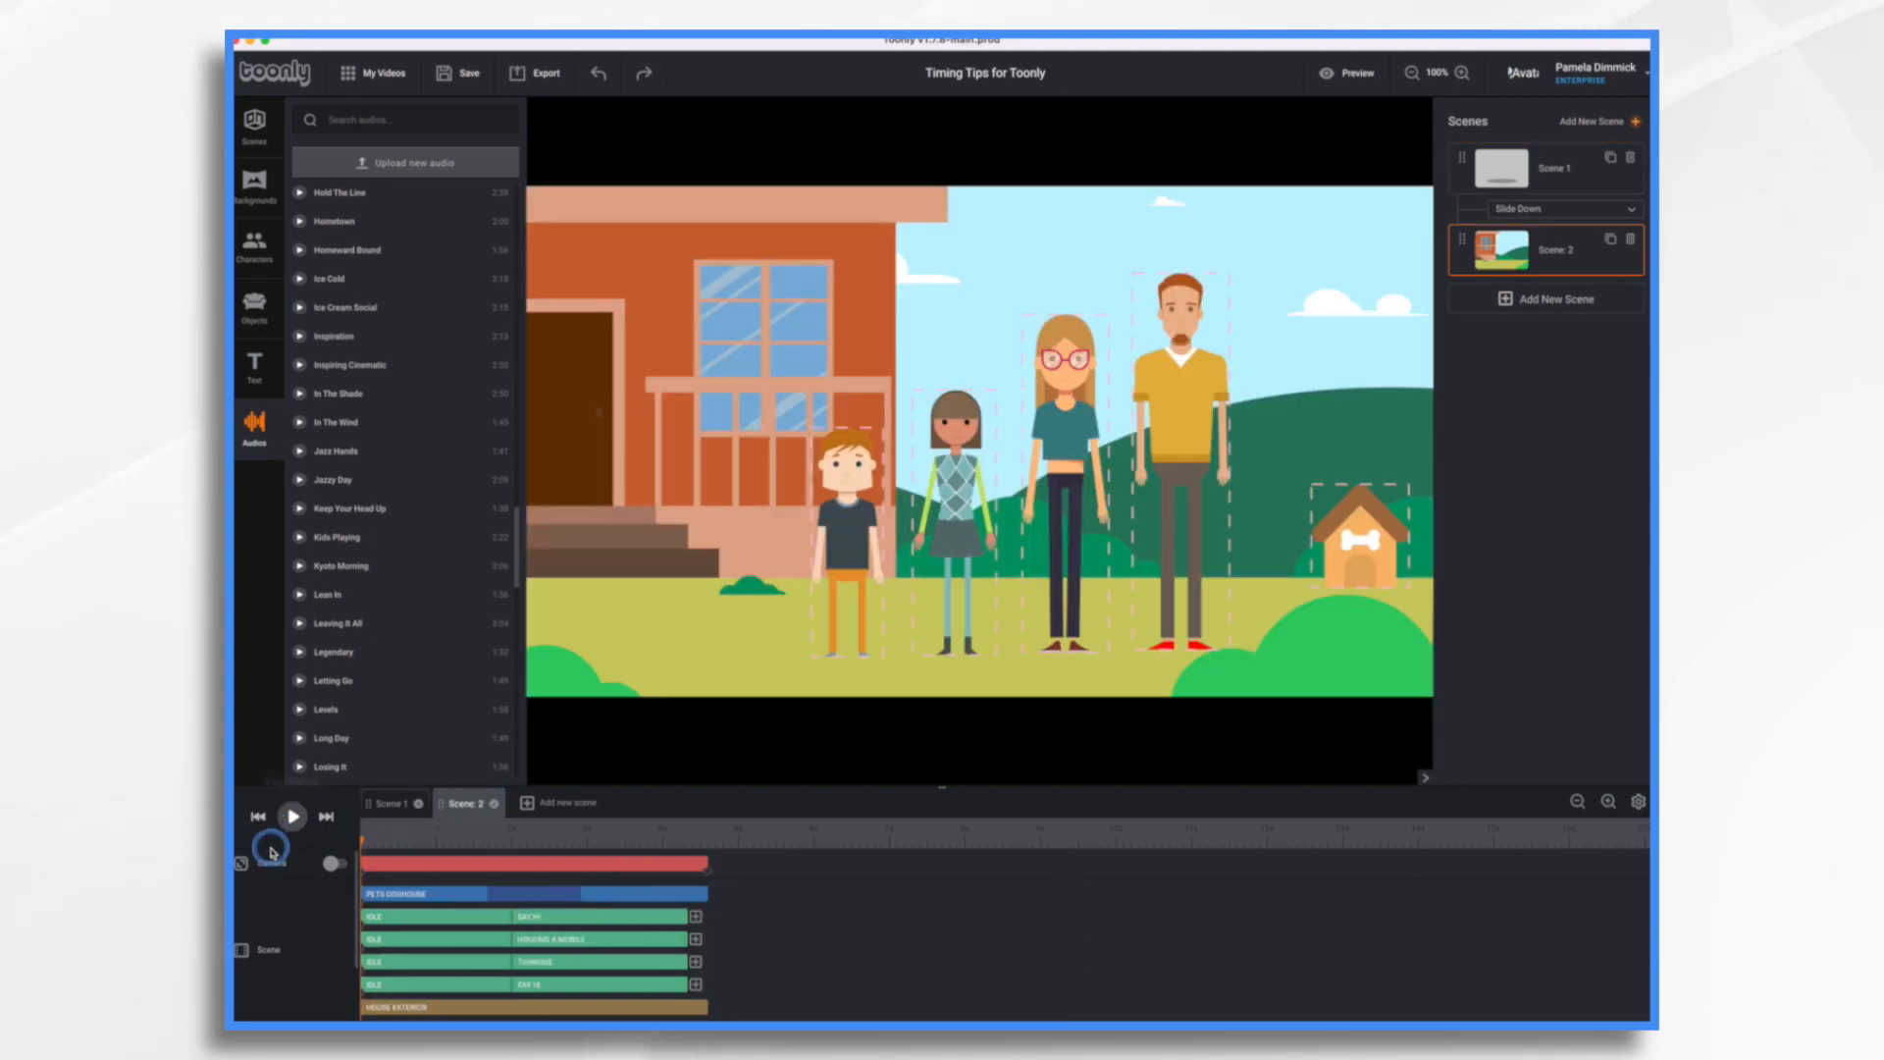
left_click(291, 816)
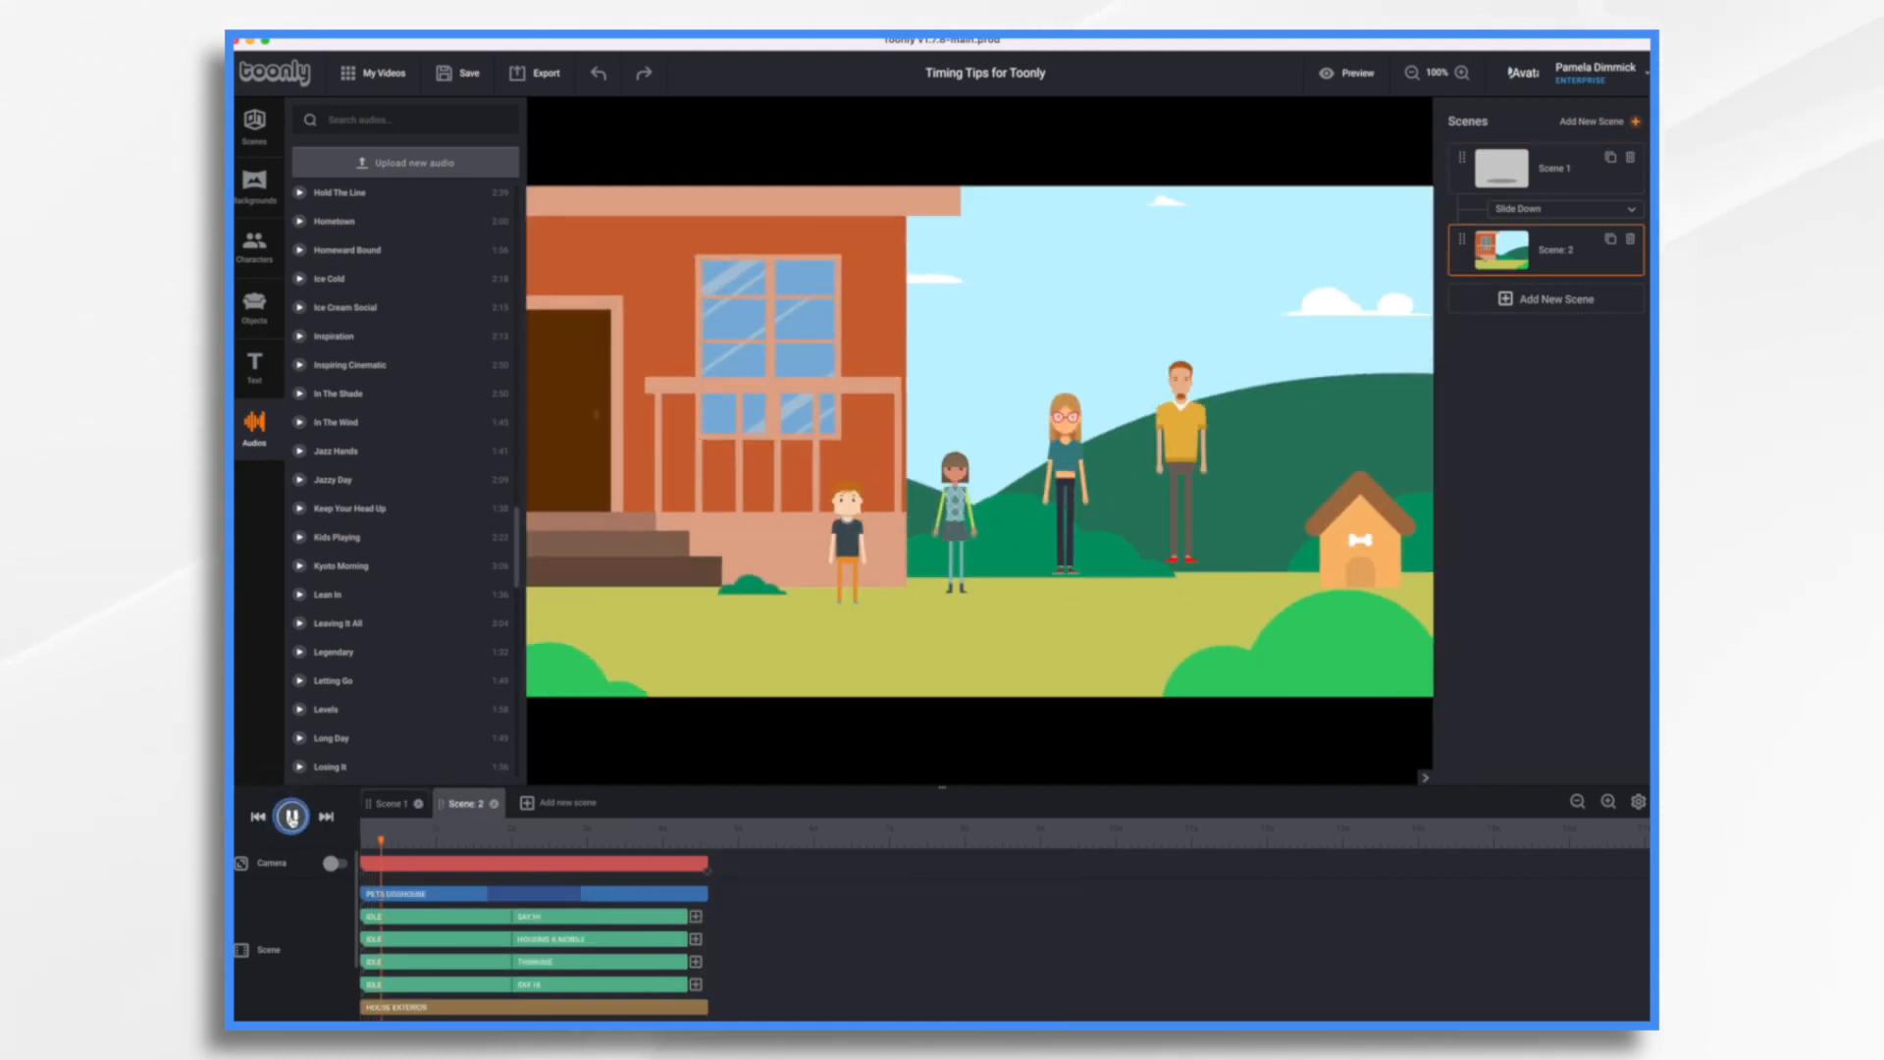
left_click(292, 816)
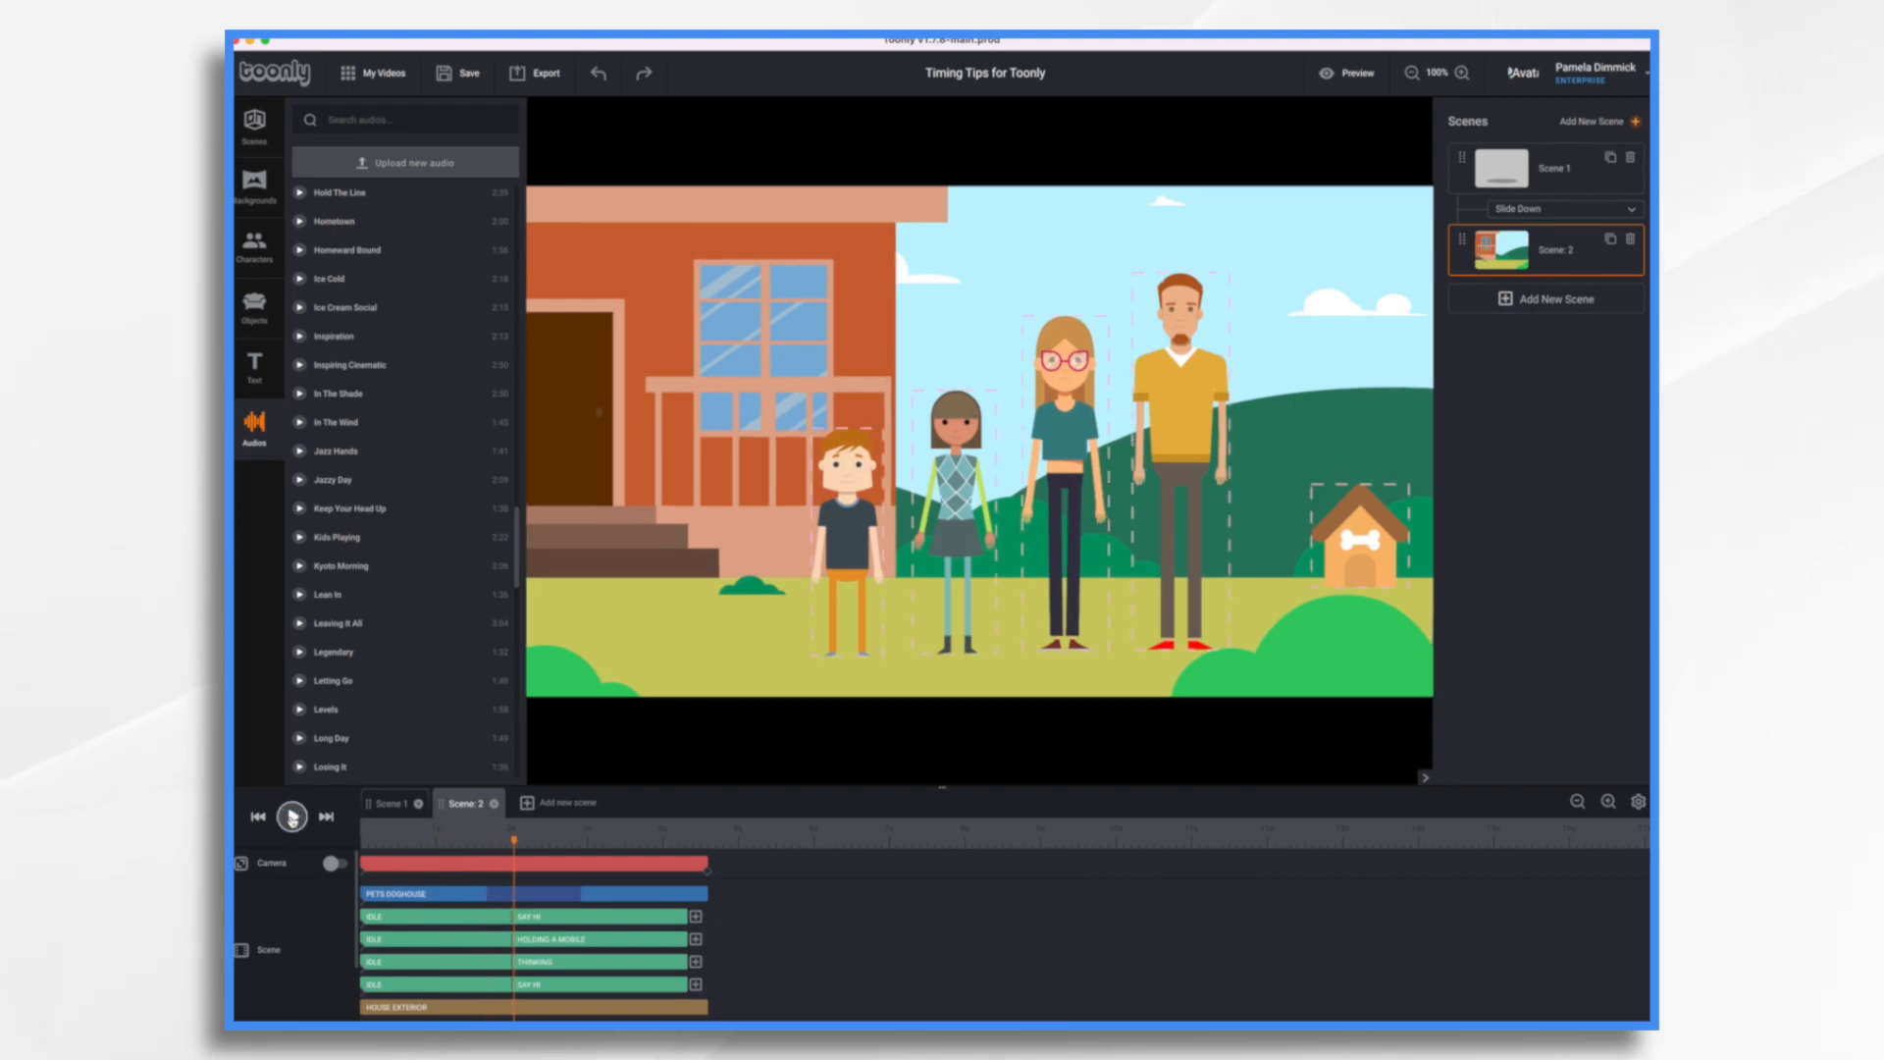
Set both the In Effect and Out Effect of the four characters' second action clips in Scene 2 to Instant
left_click(649, 918)
left_click(658, 939)
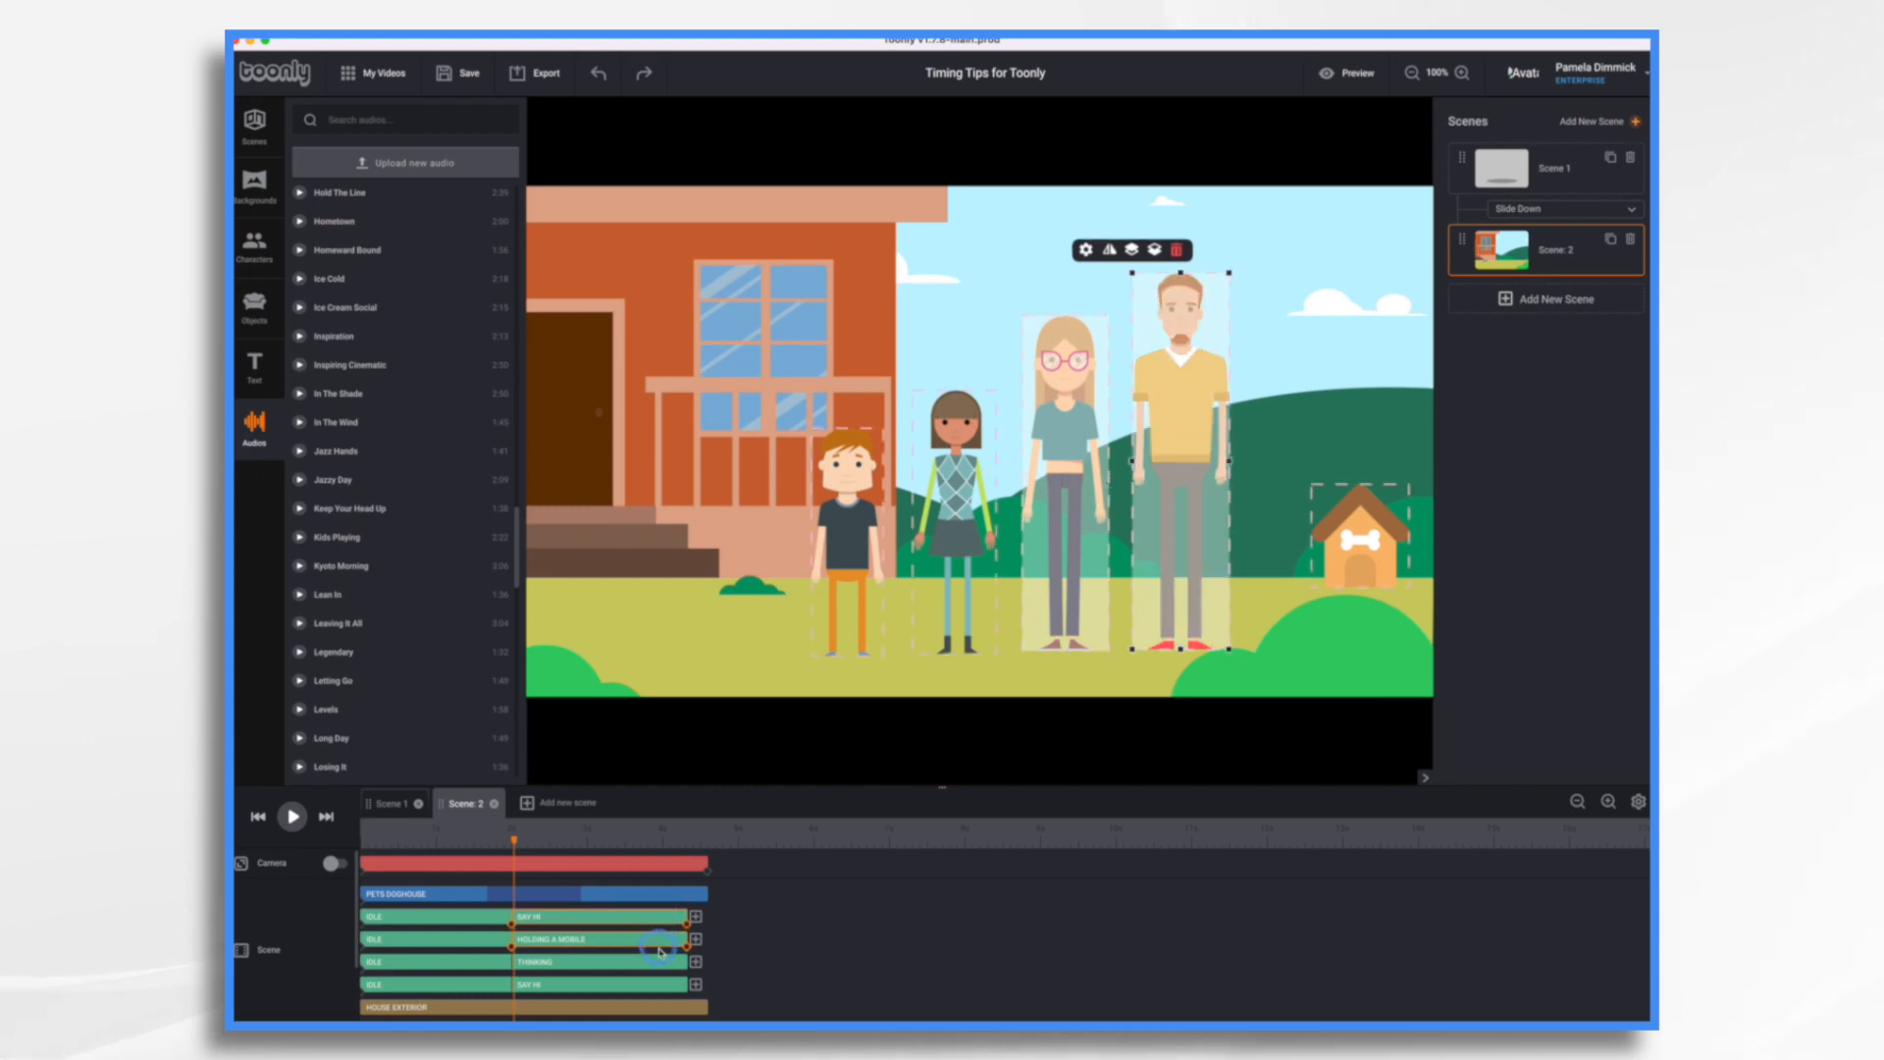
left_click(671, 988)
left_click(669, 988)
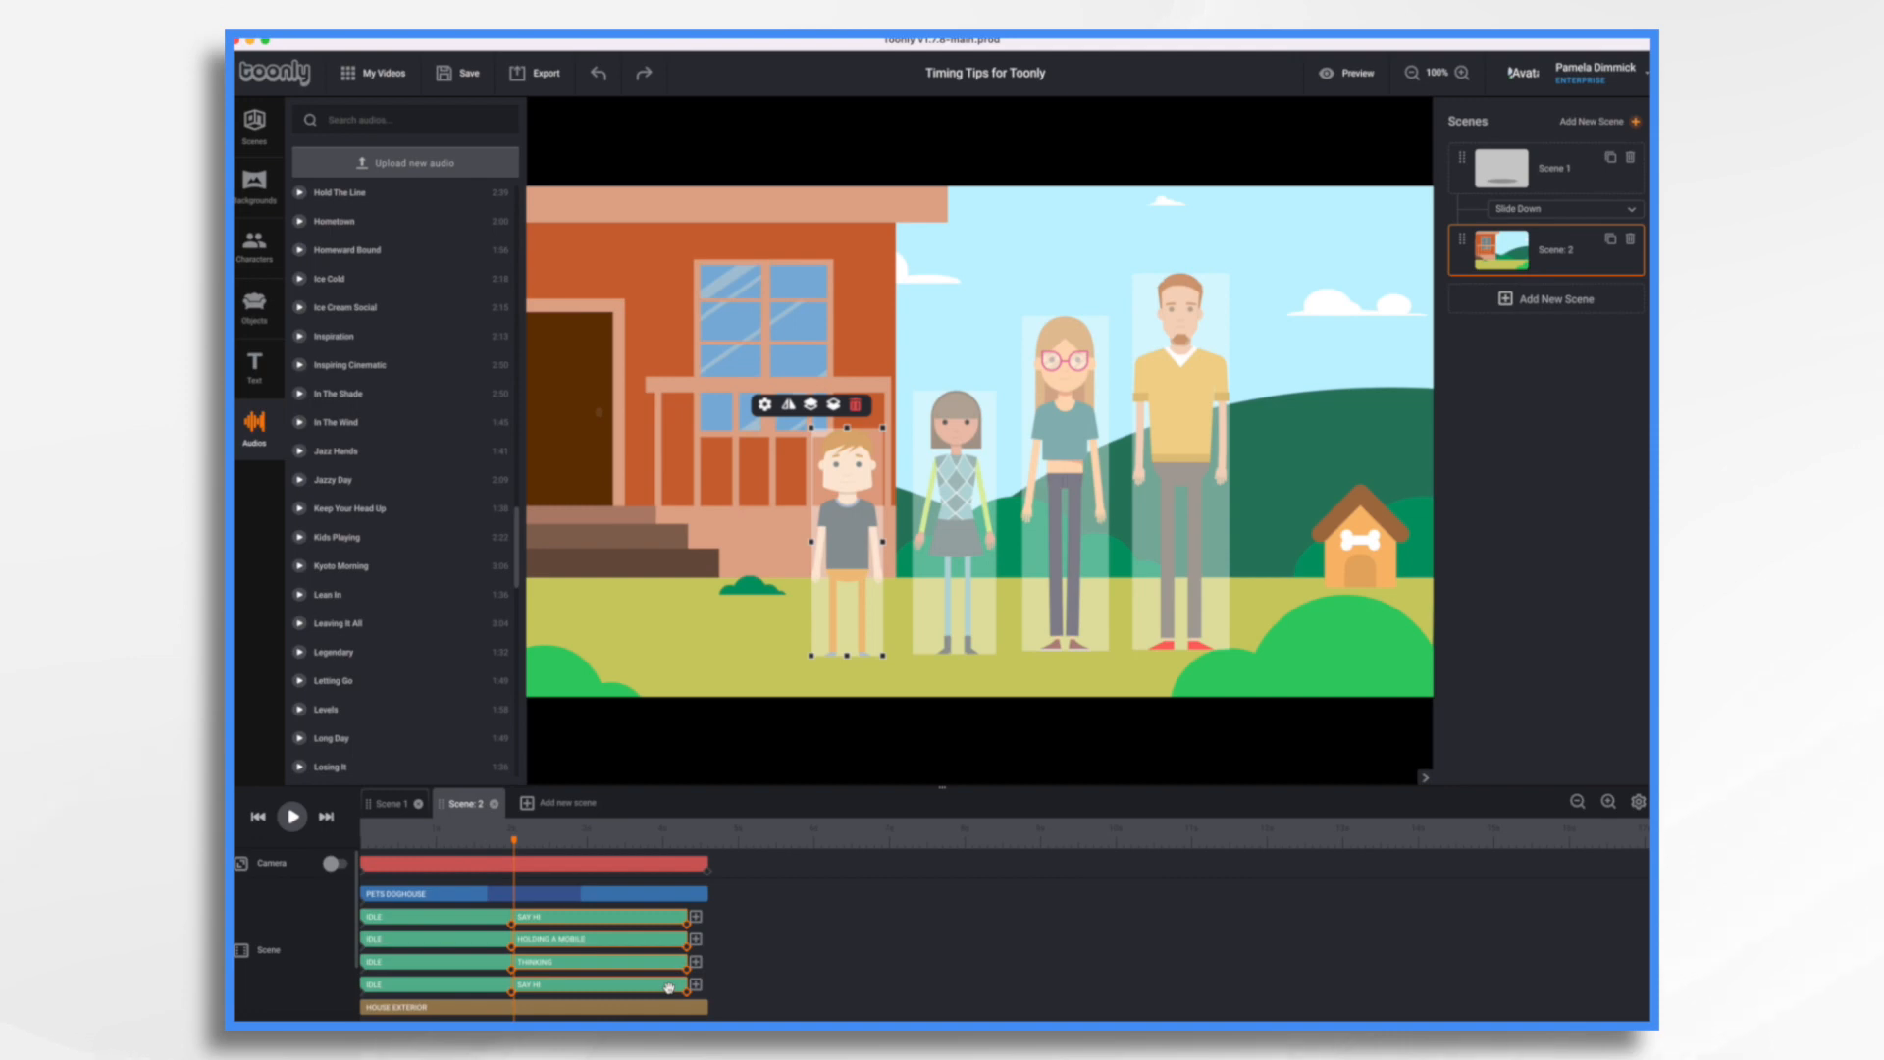
right_click(669, 988)
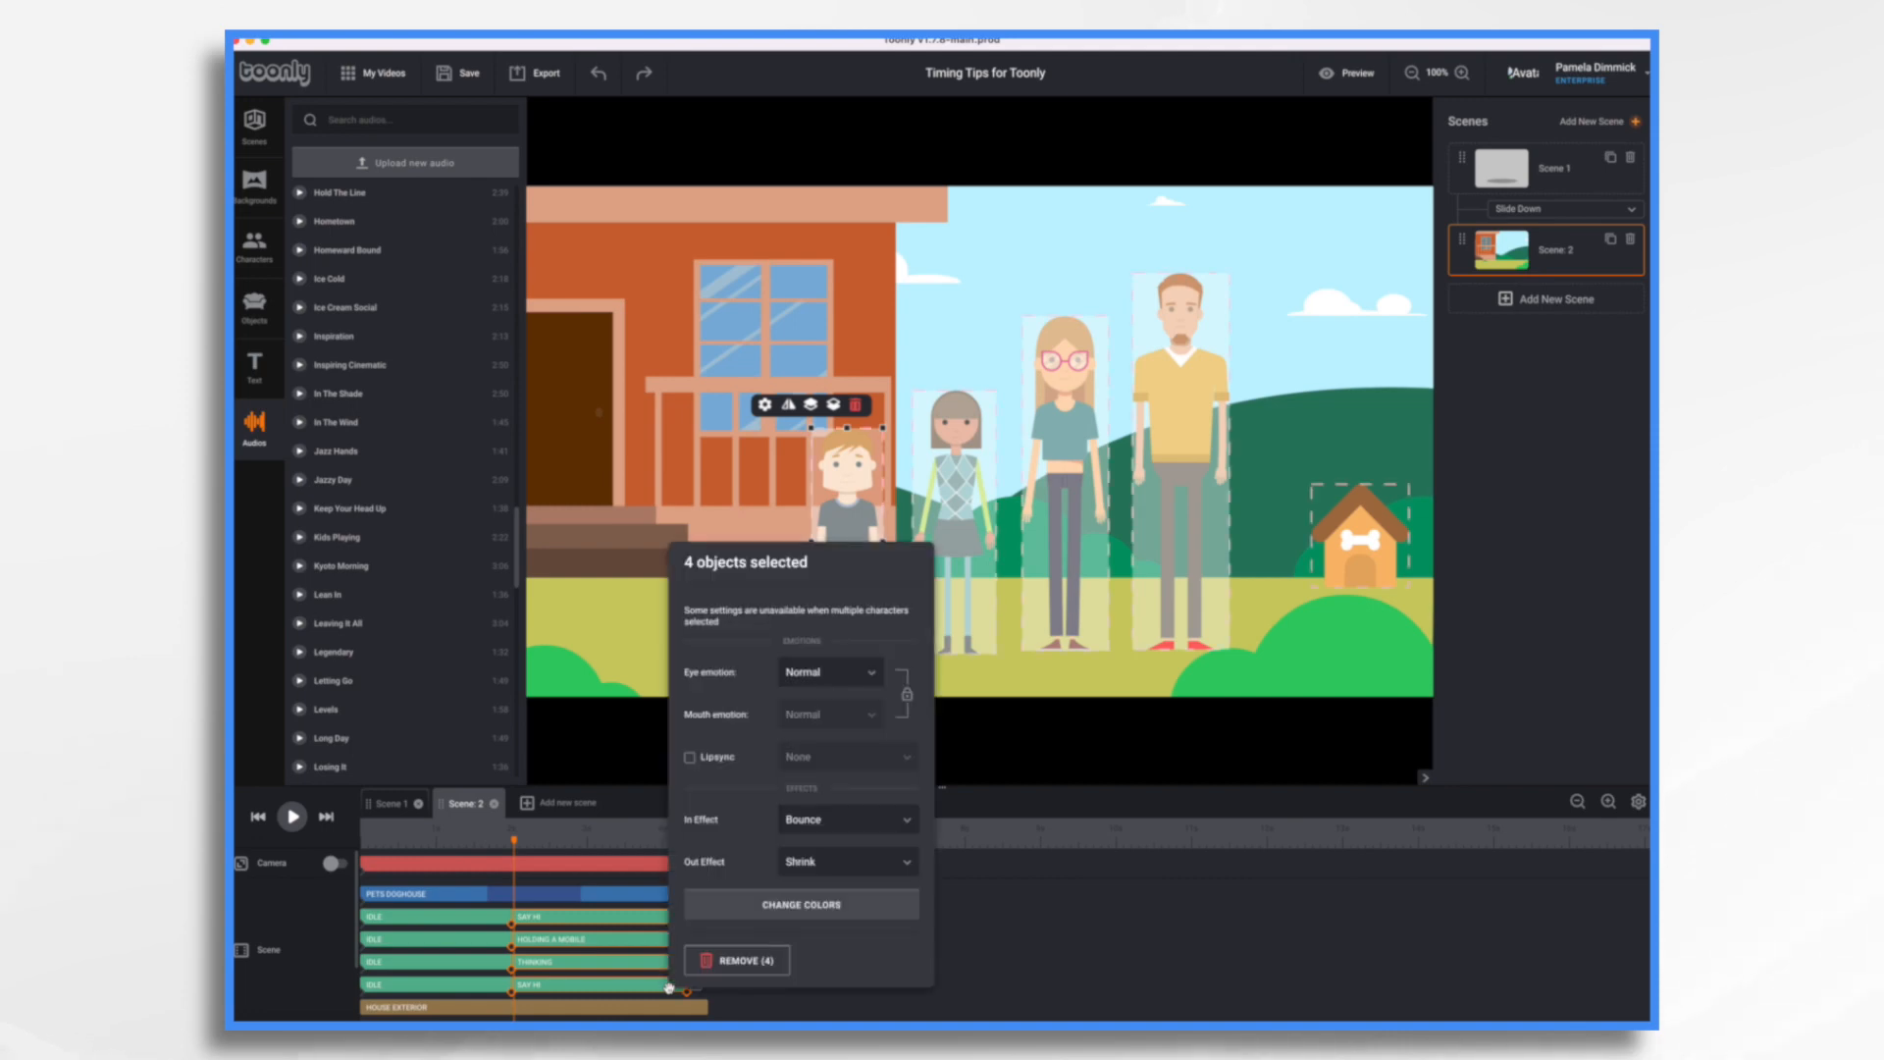
left_click(865, 833)
left_click(829, 858)
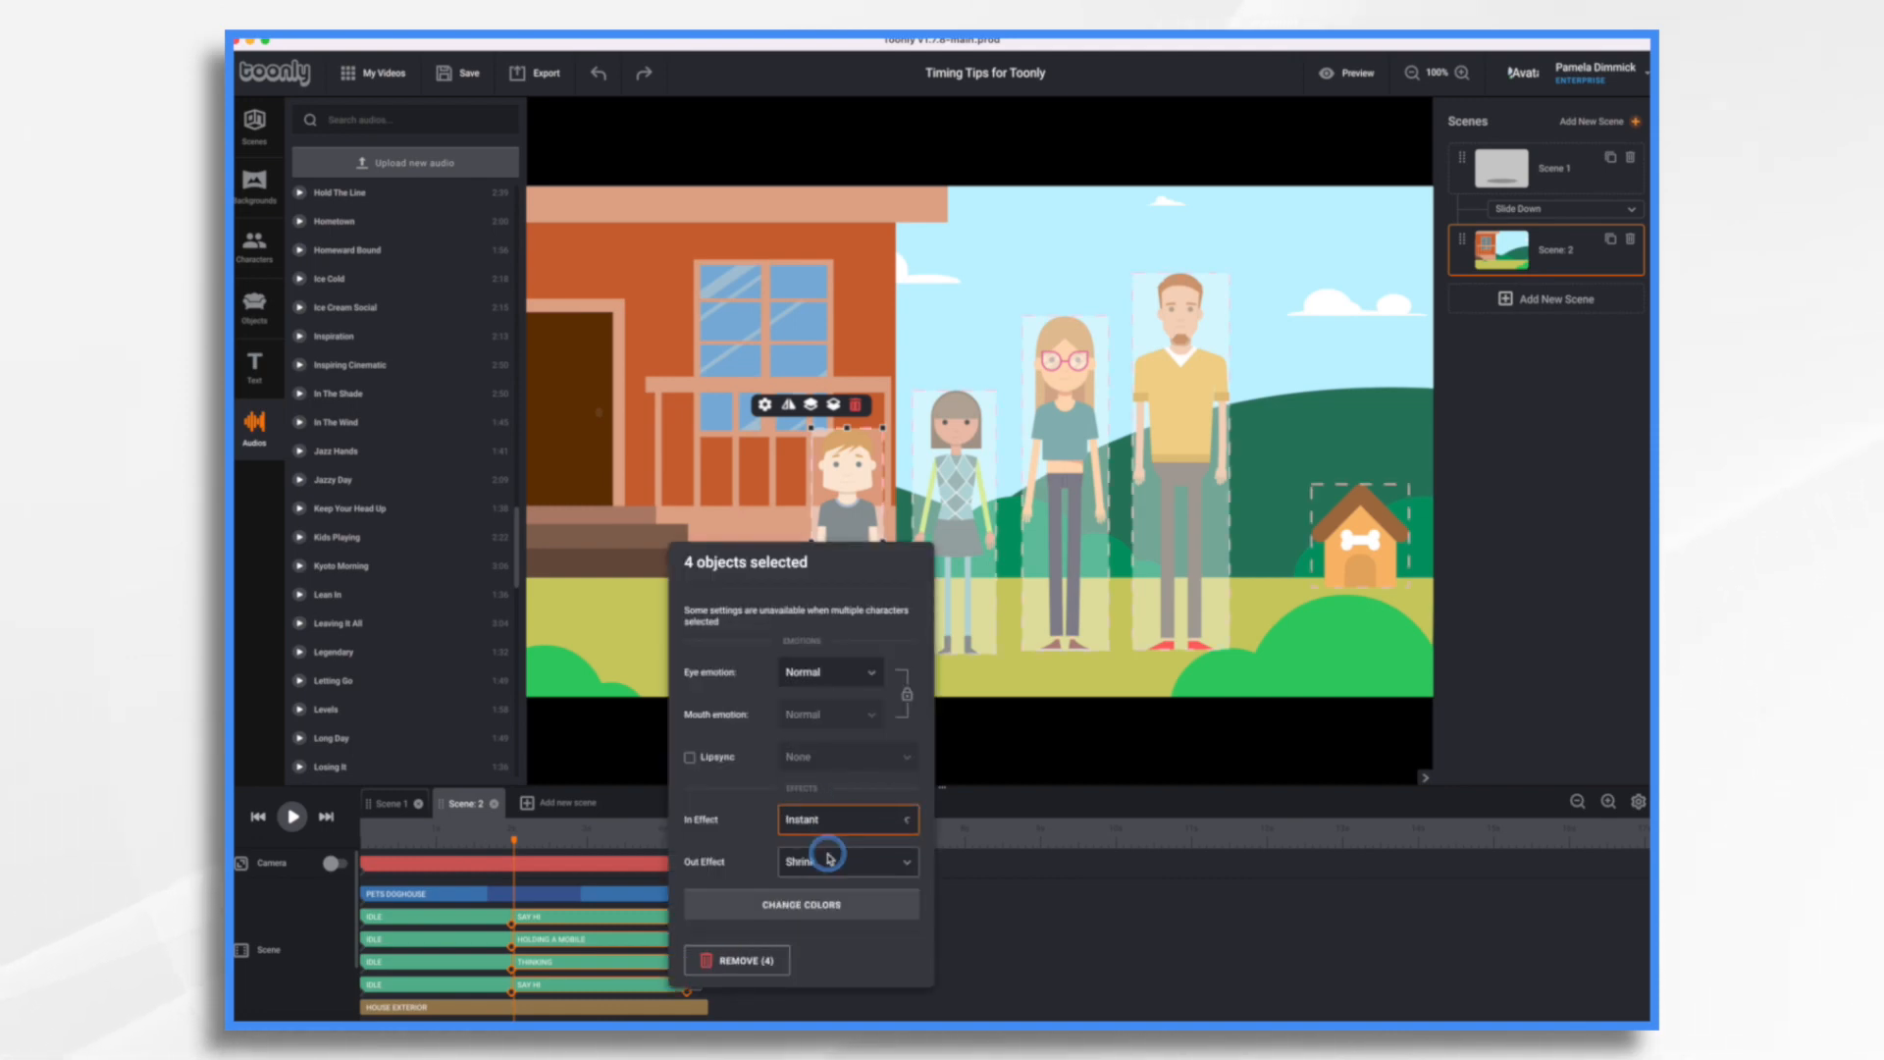
left_click(830, 861)
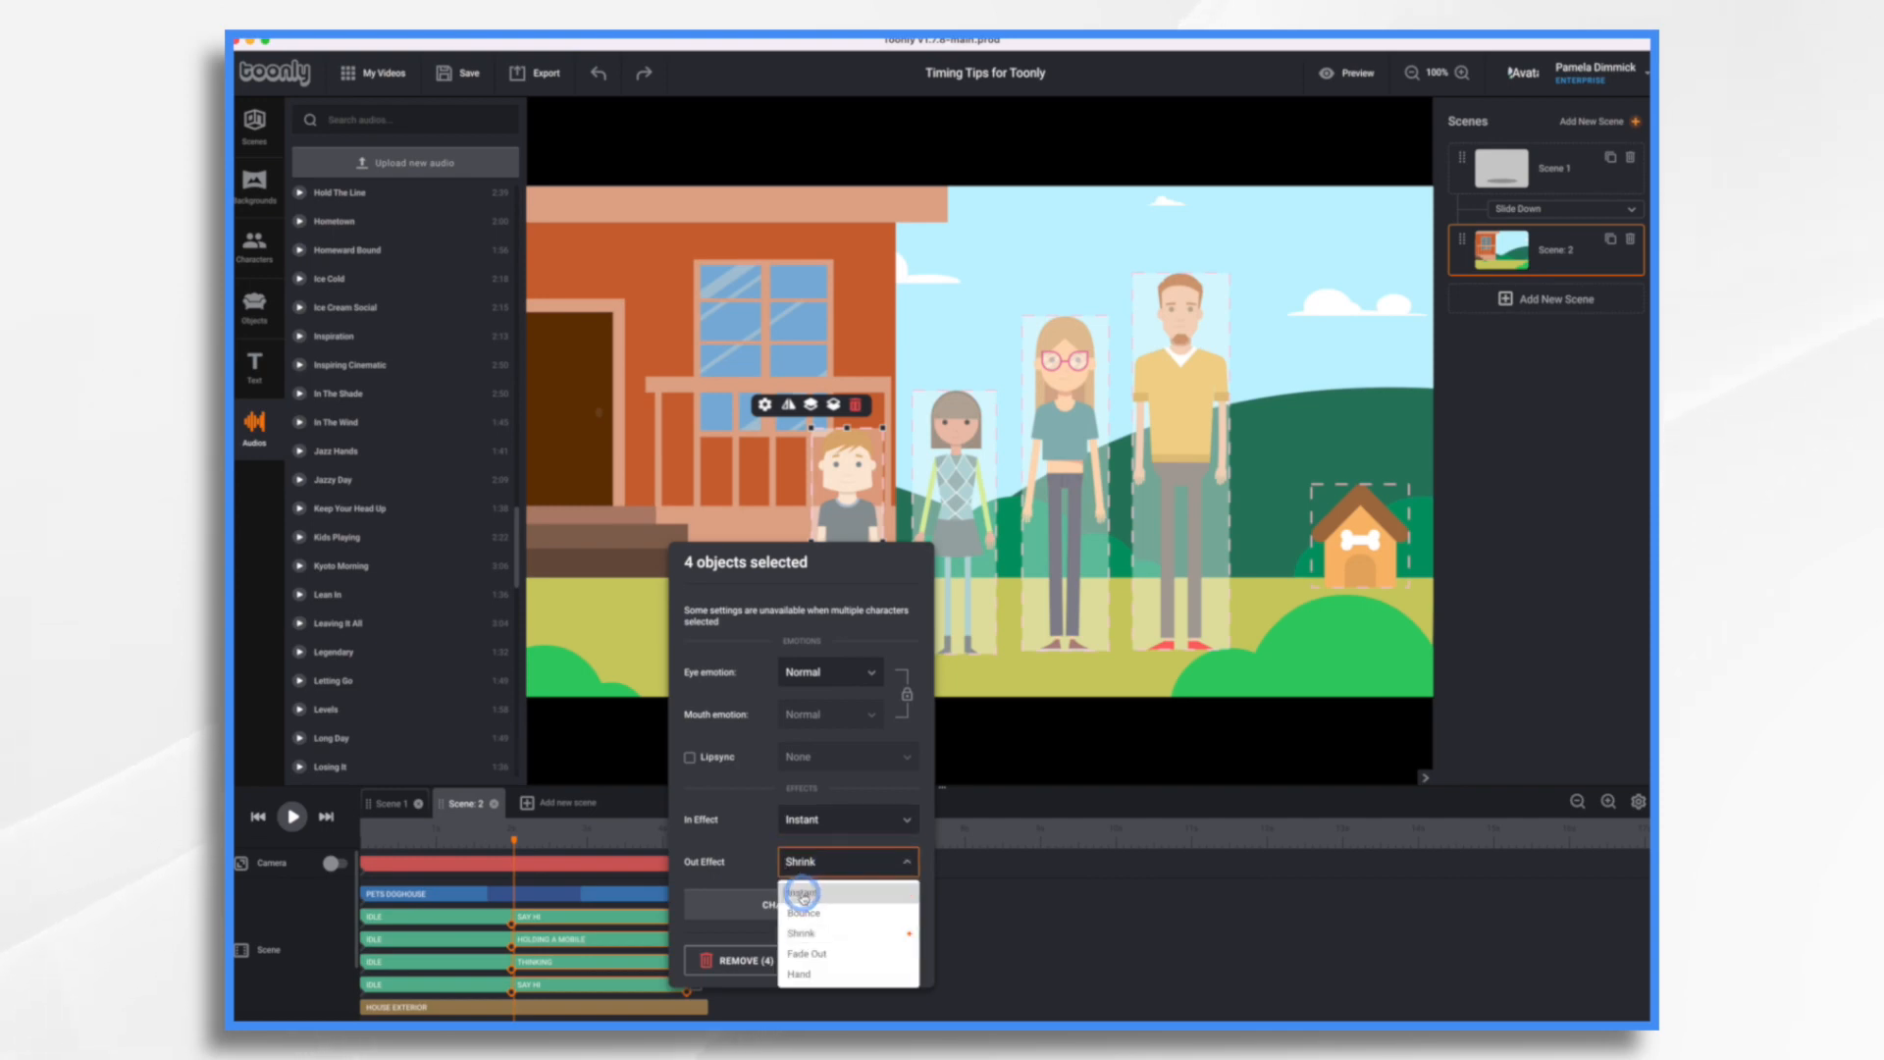
left_click(802, 895)
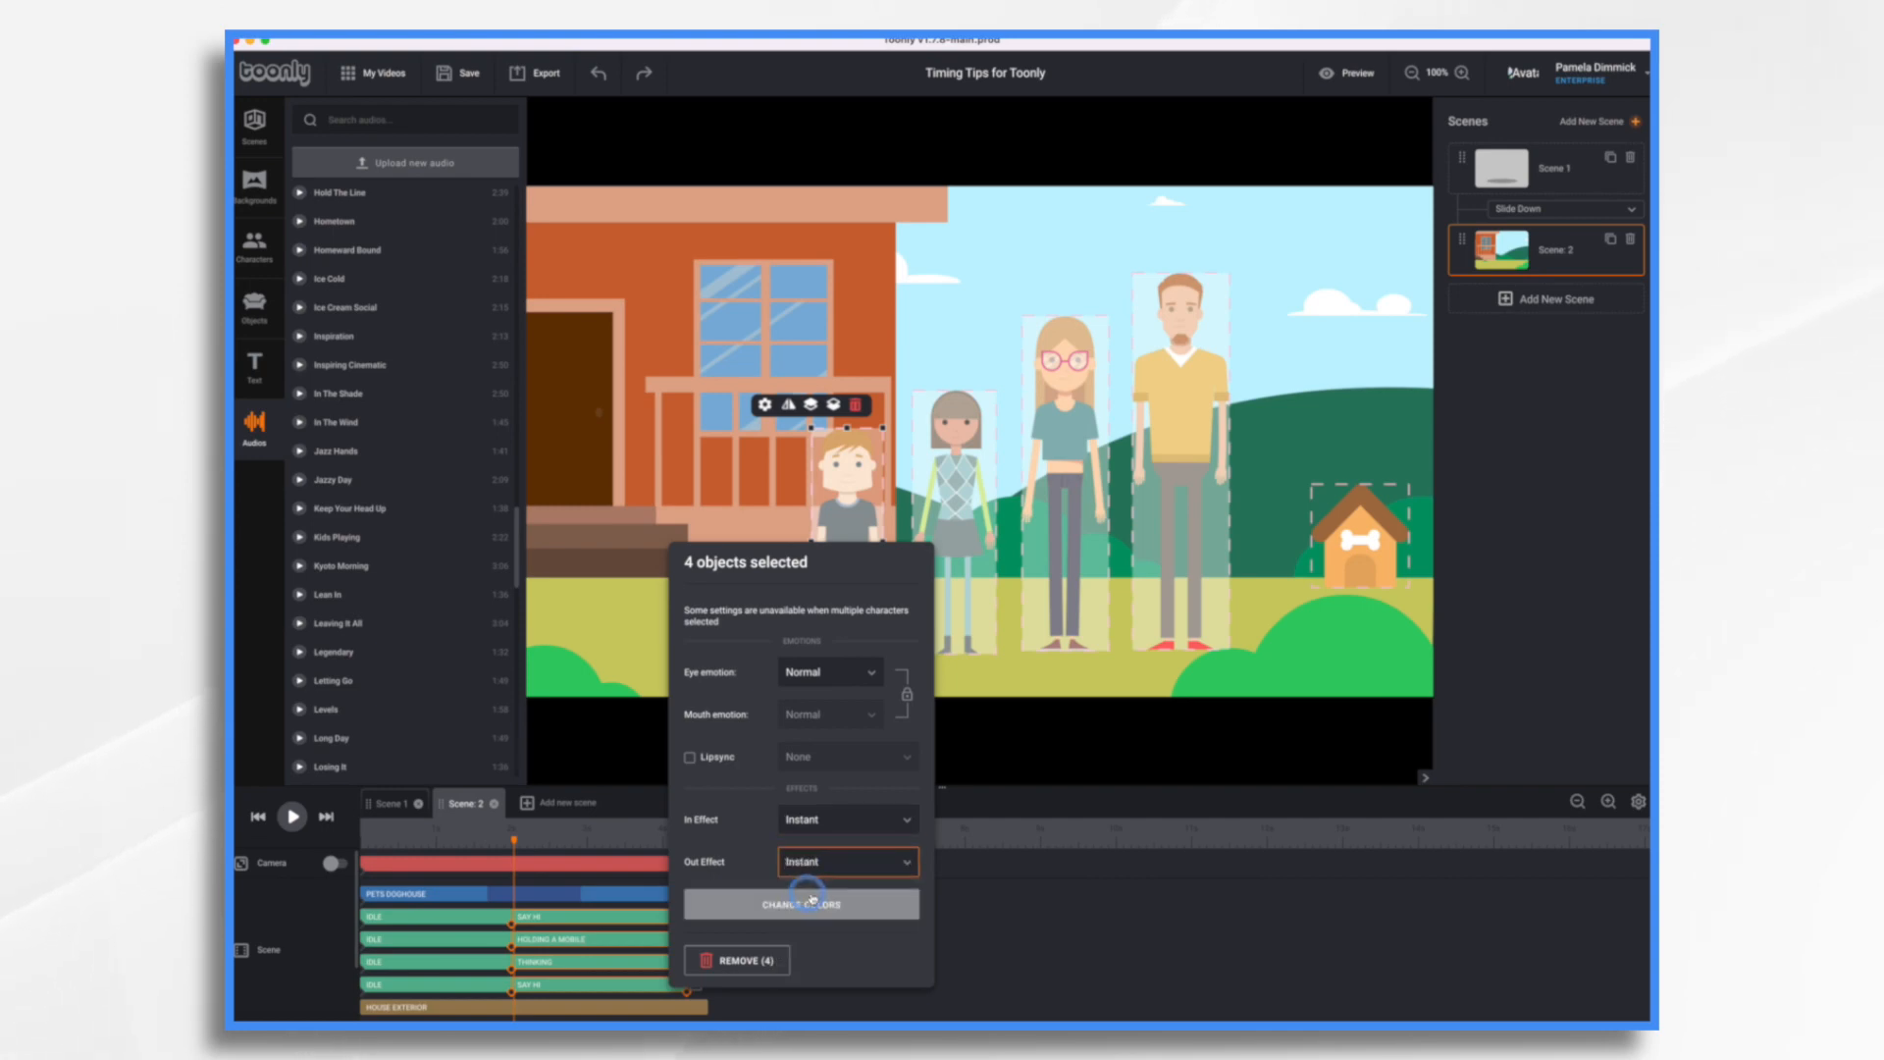
left_click(1013, 964)
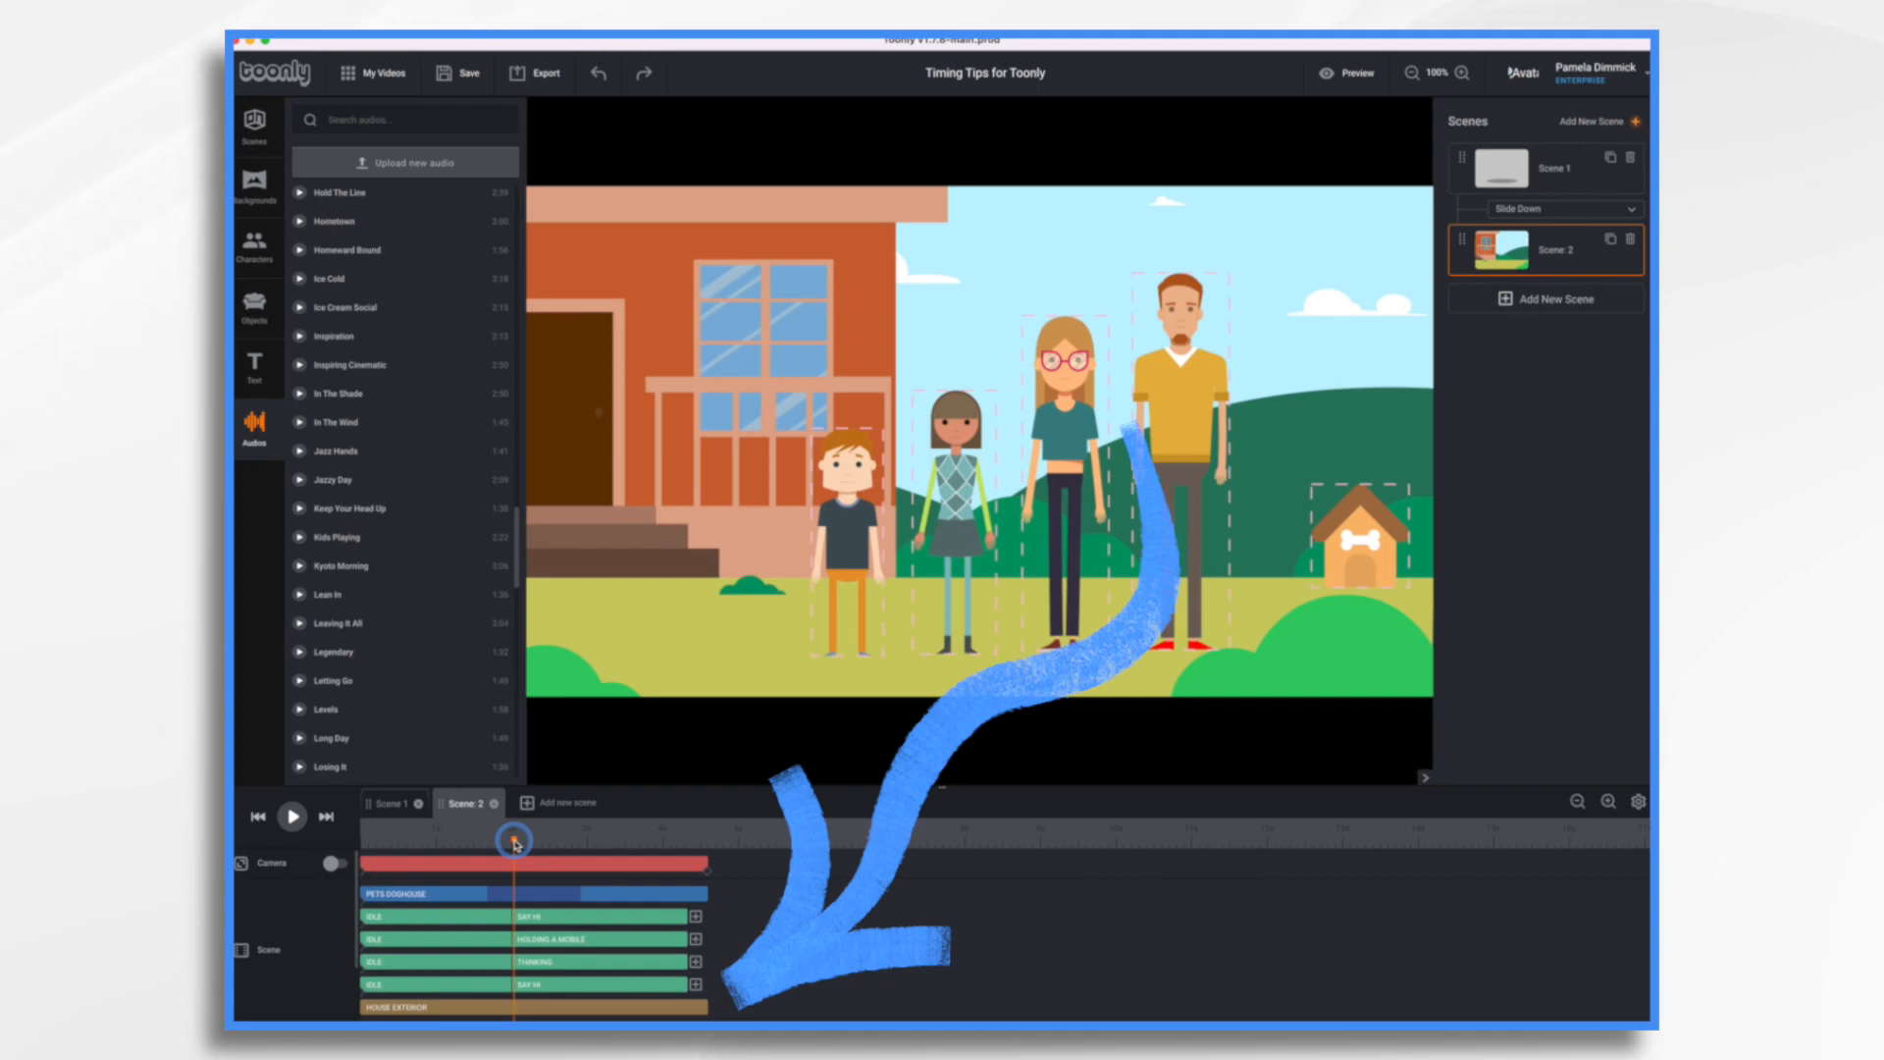
Extend the four characters' final action clips together to end with Scene 2's background, and replay the scene's ending
left_click_drag(514, 842, 673, 856)
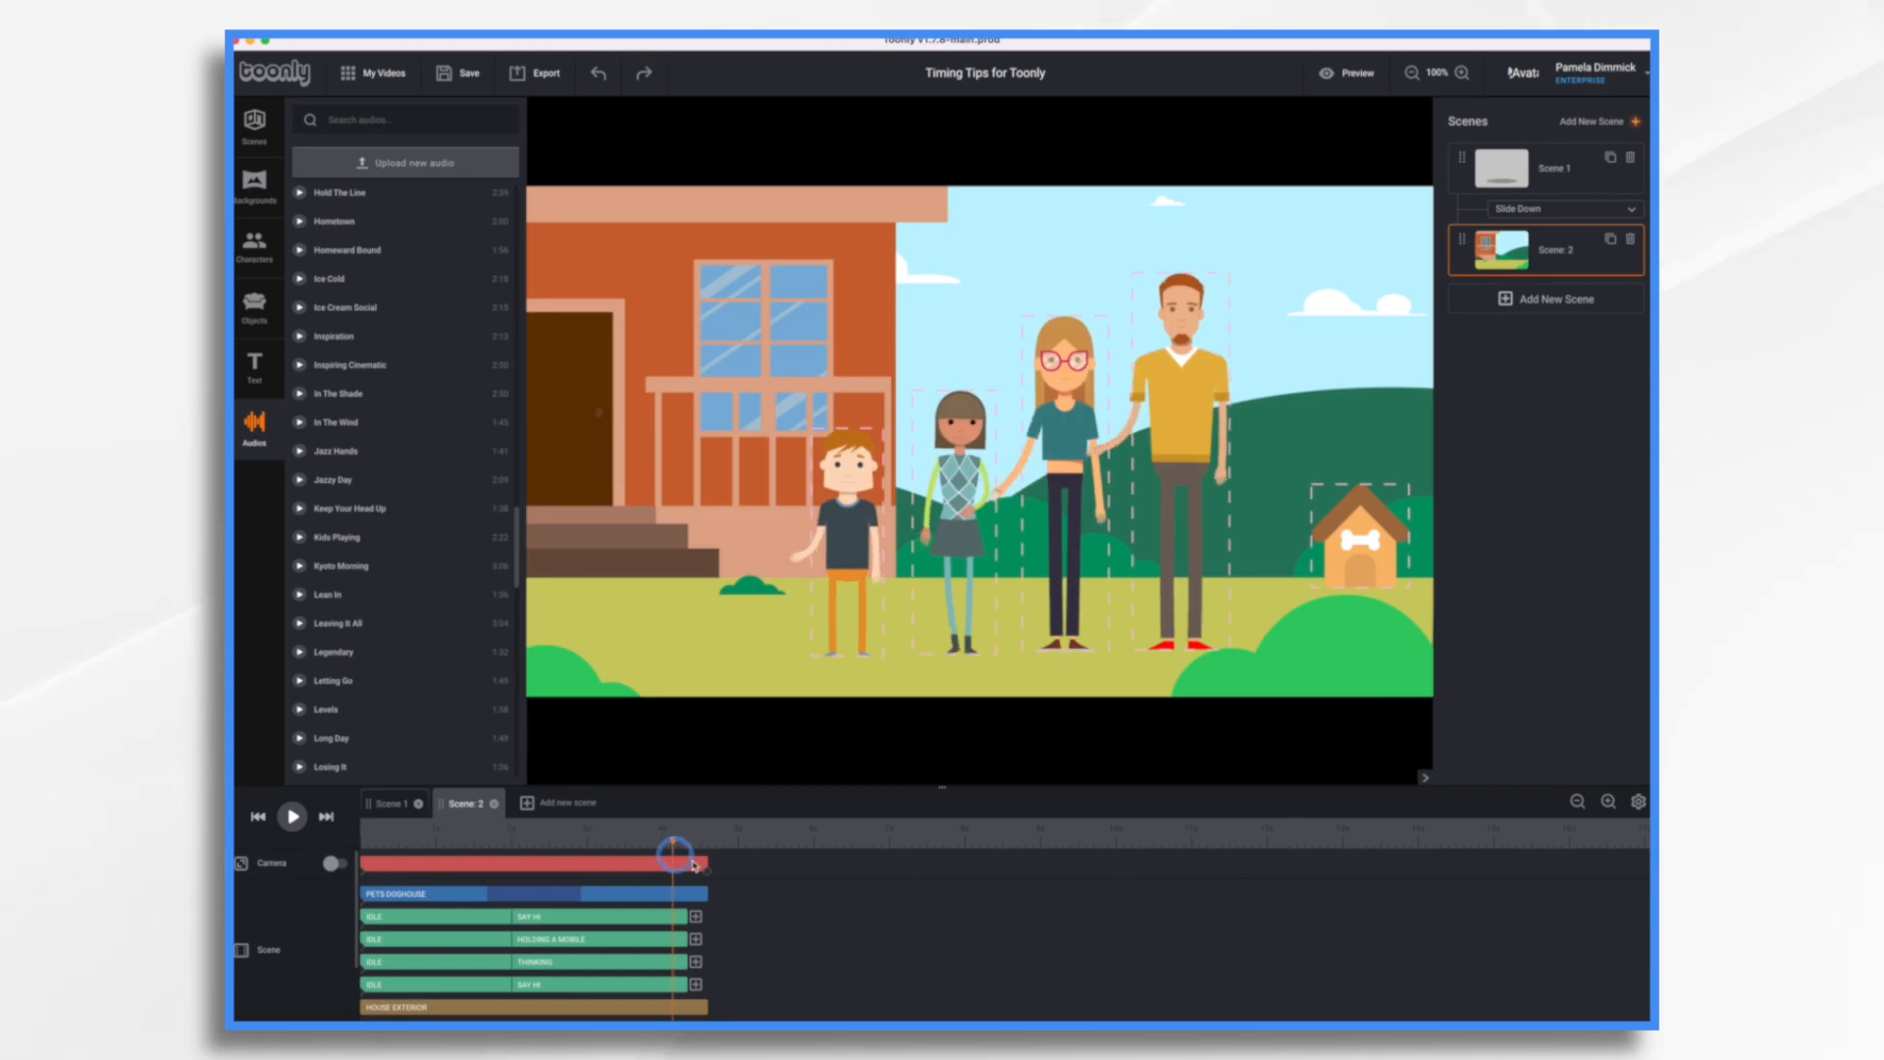
left_click(660, 917)
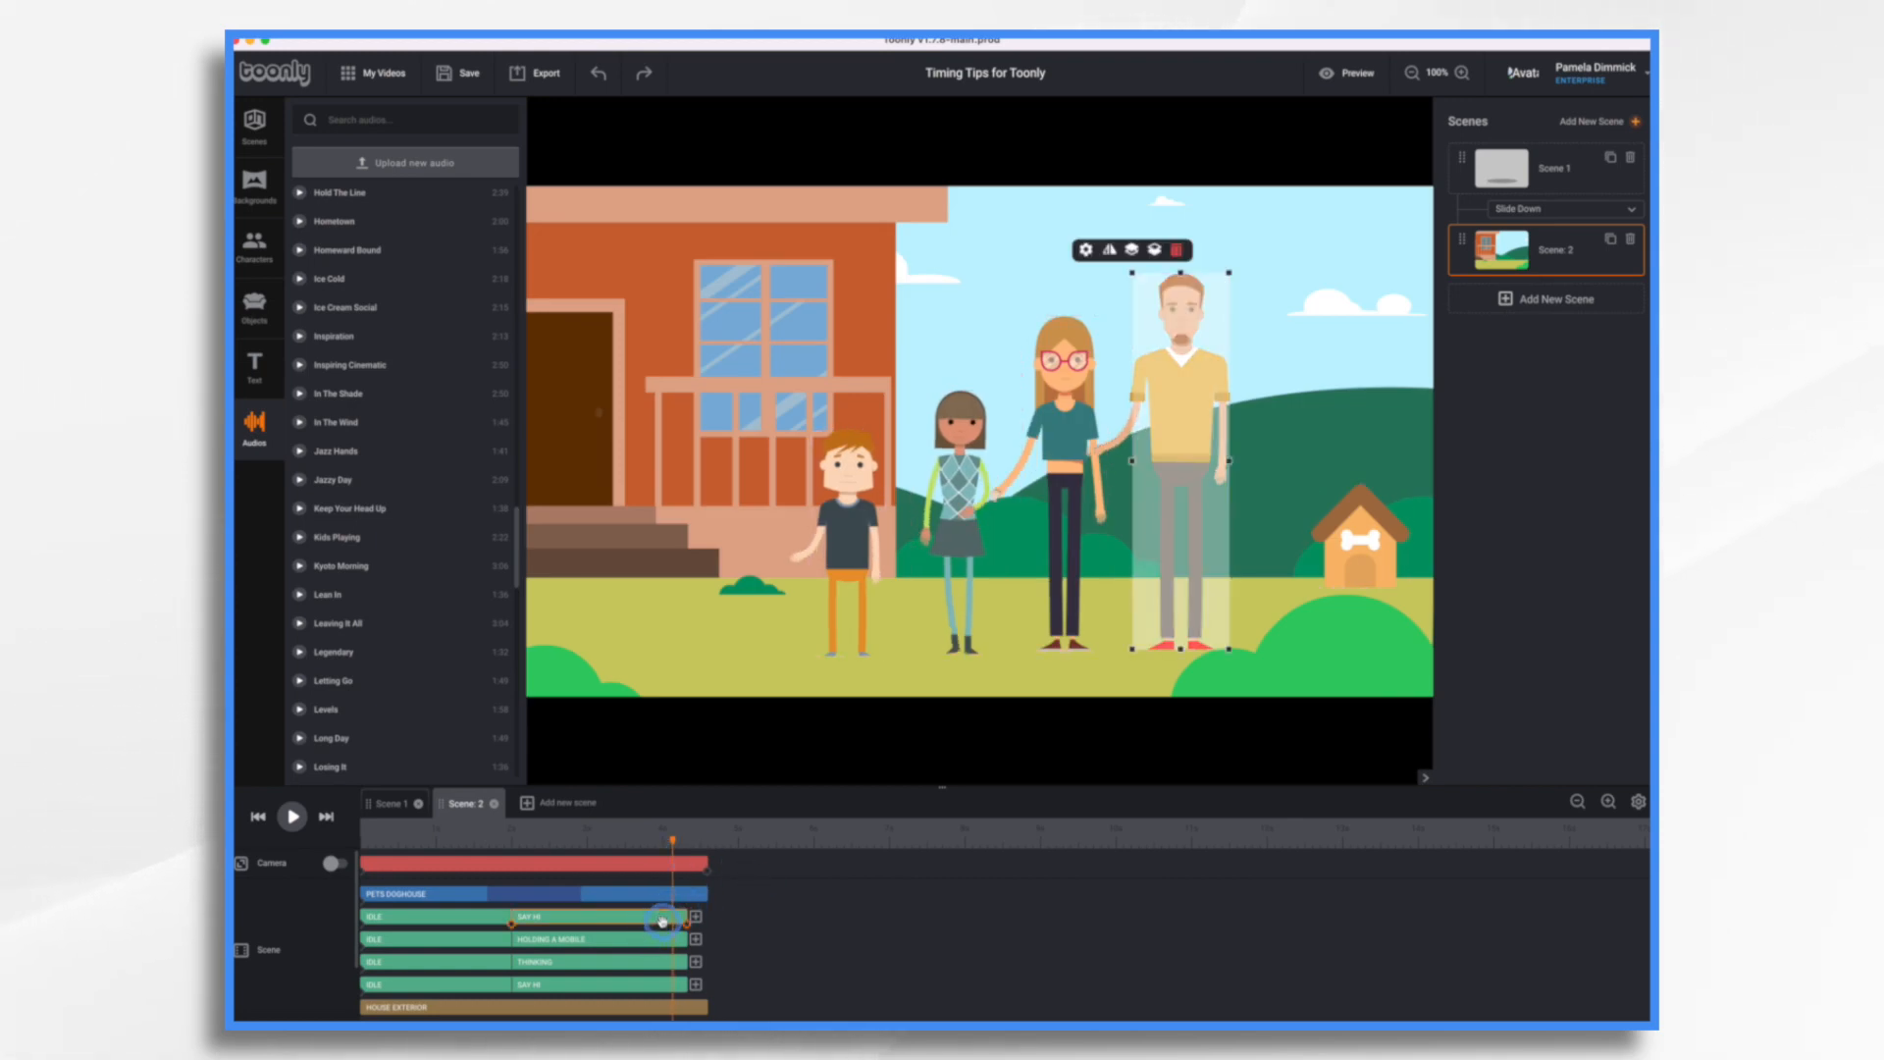
left_click(660, 939)
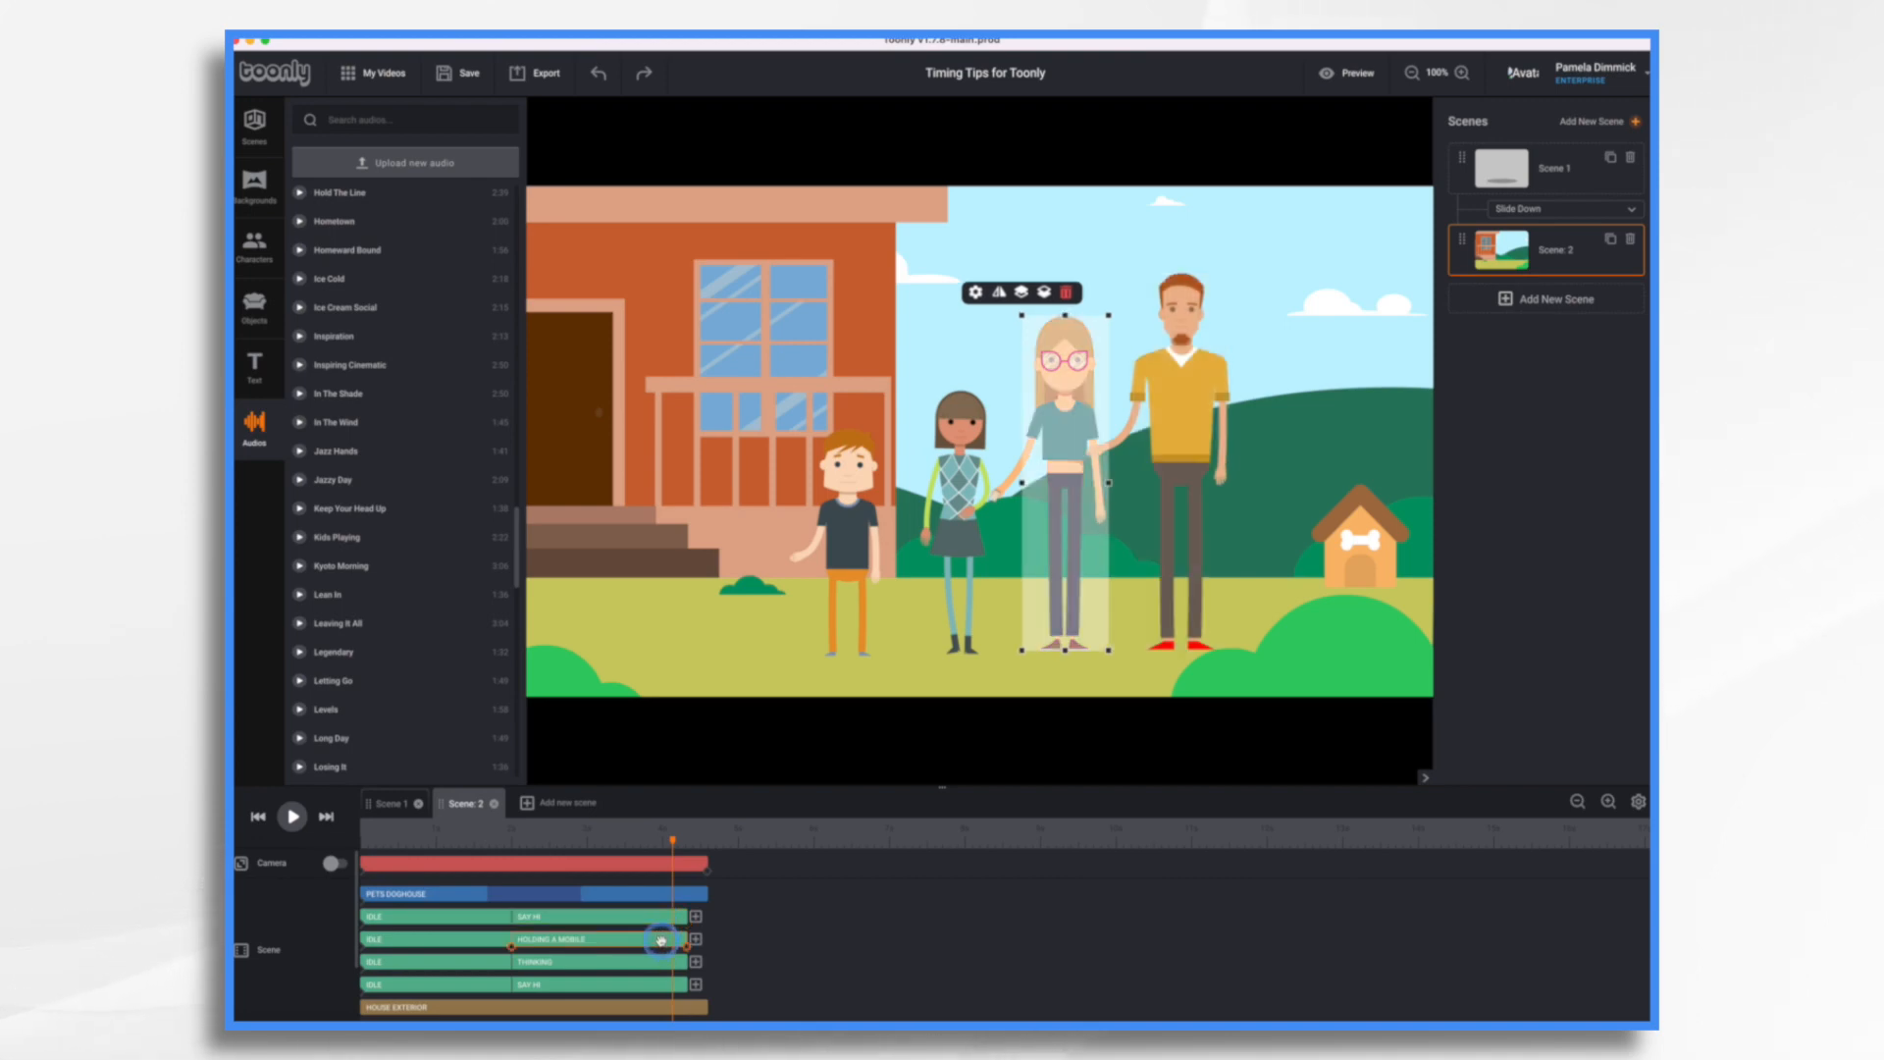
left_click(660, 917, "shift")
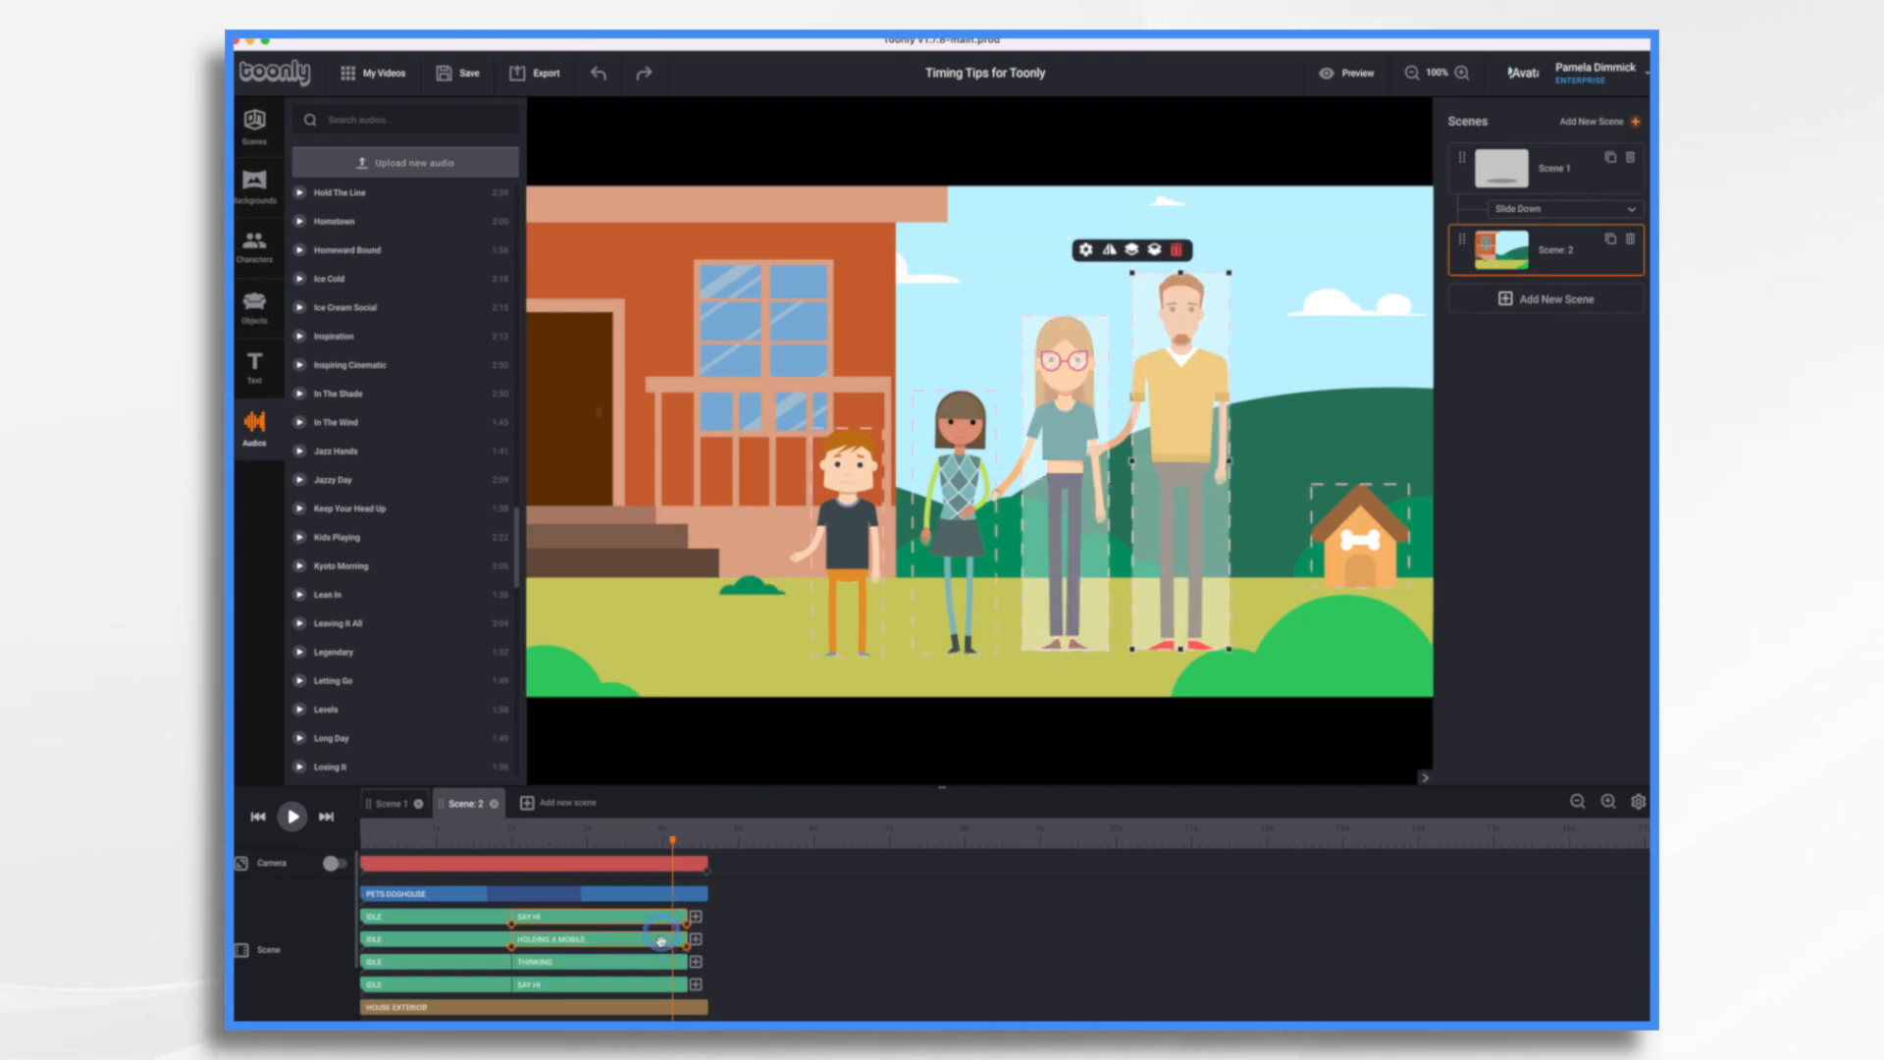
left_click(663, 960, "shift")
left_click(666, 984, "shift")
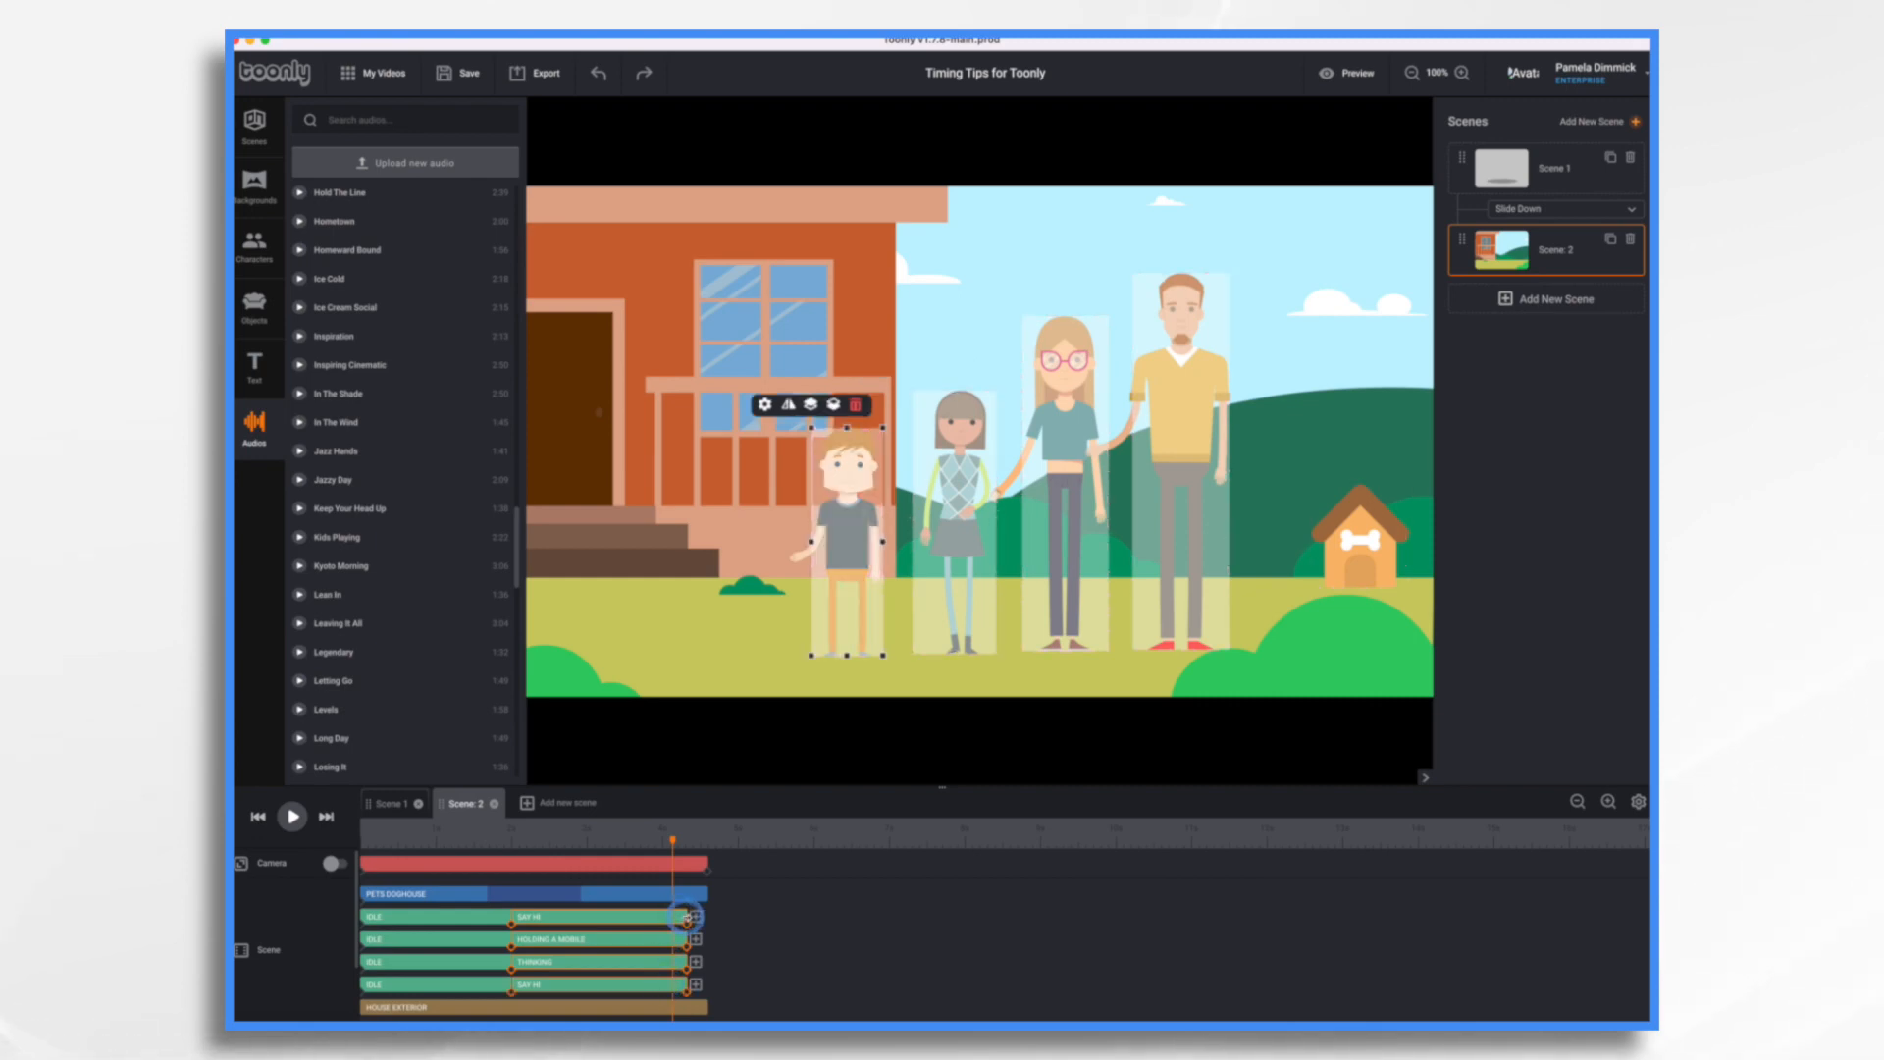
left_click_drag(686, 917, 708, 917)
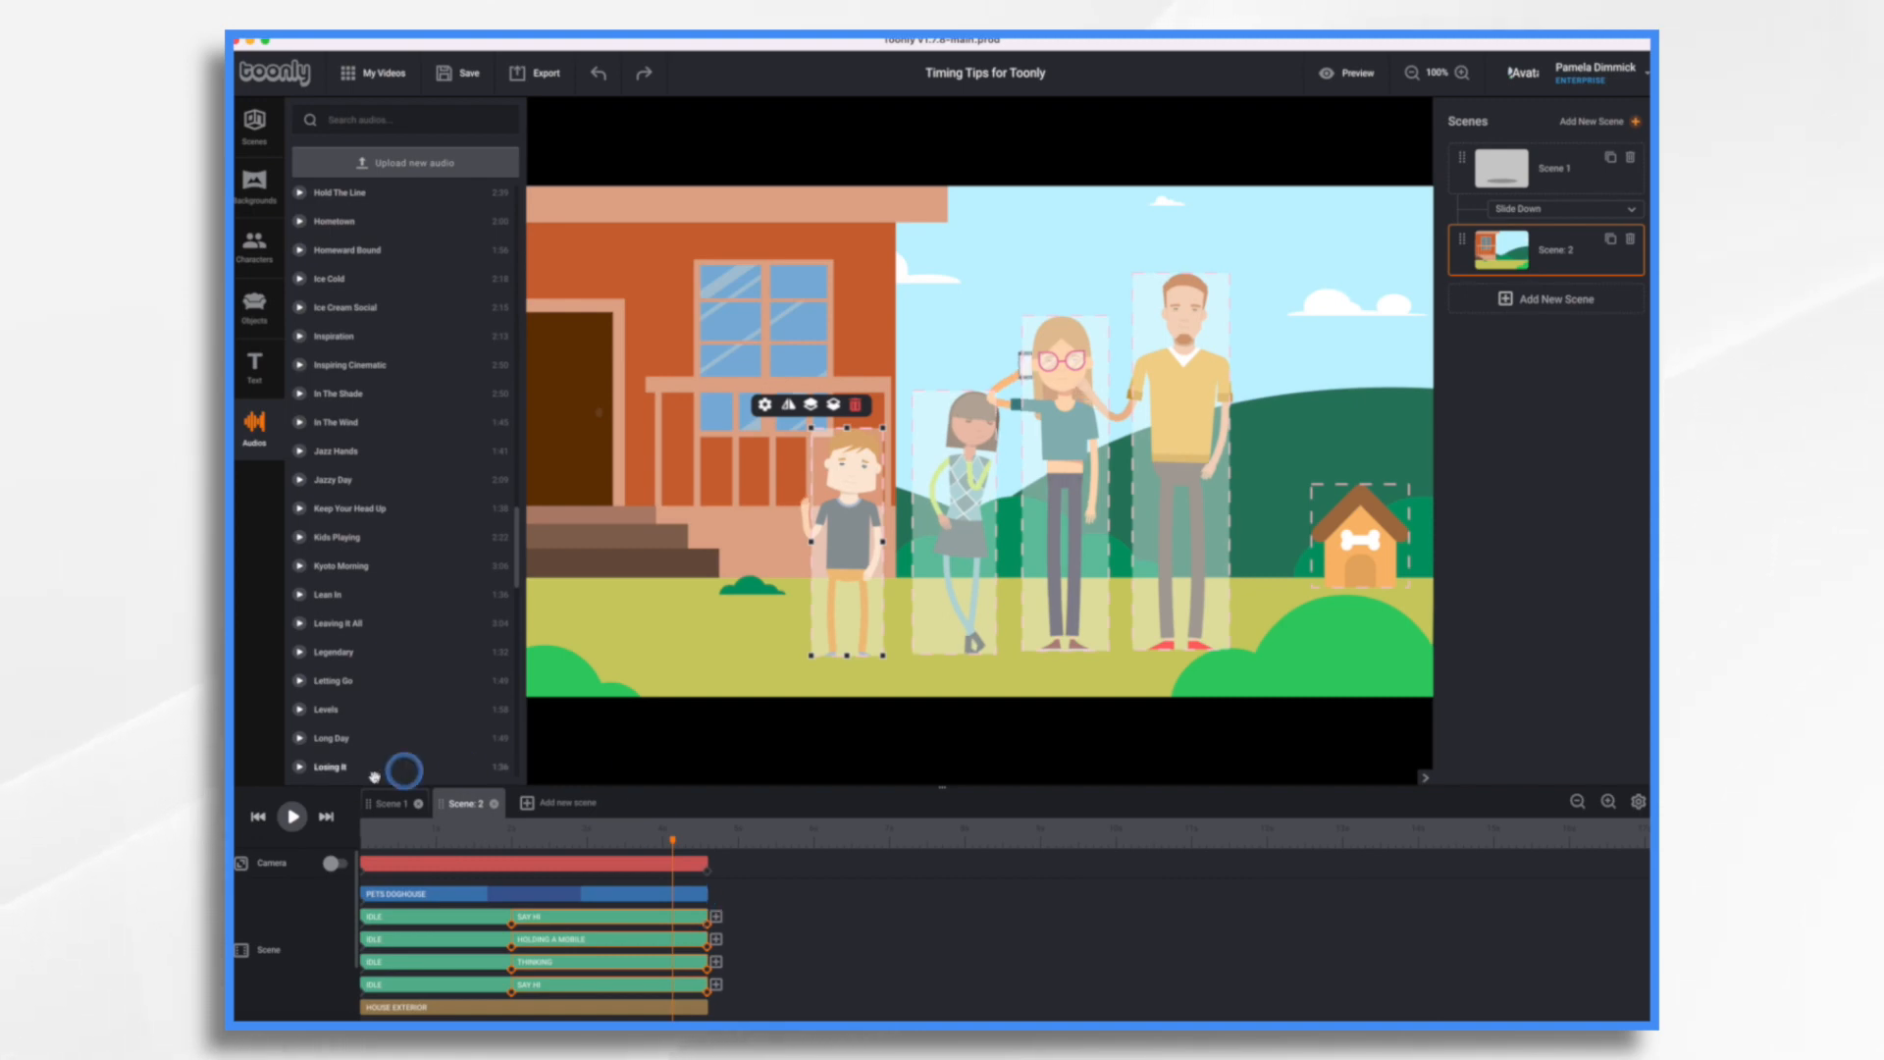
left_click(294, 818)
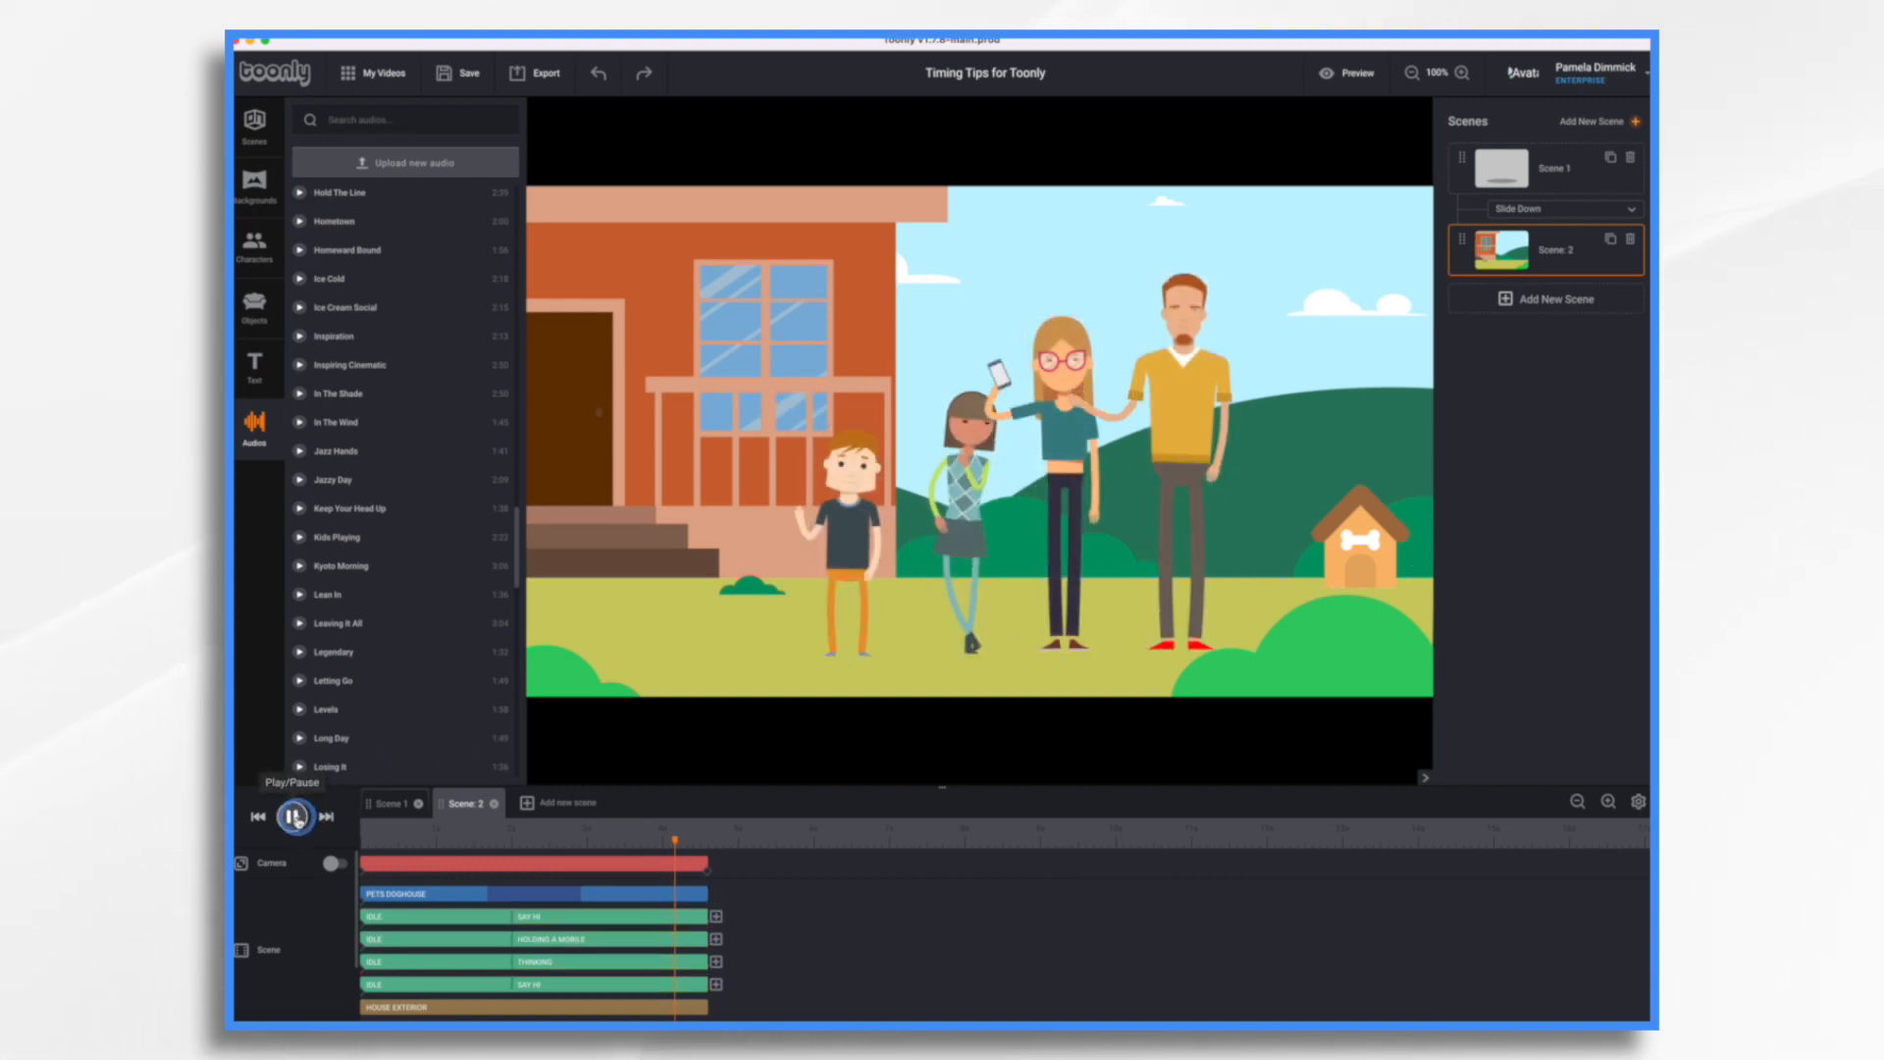